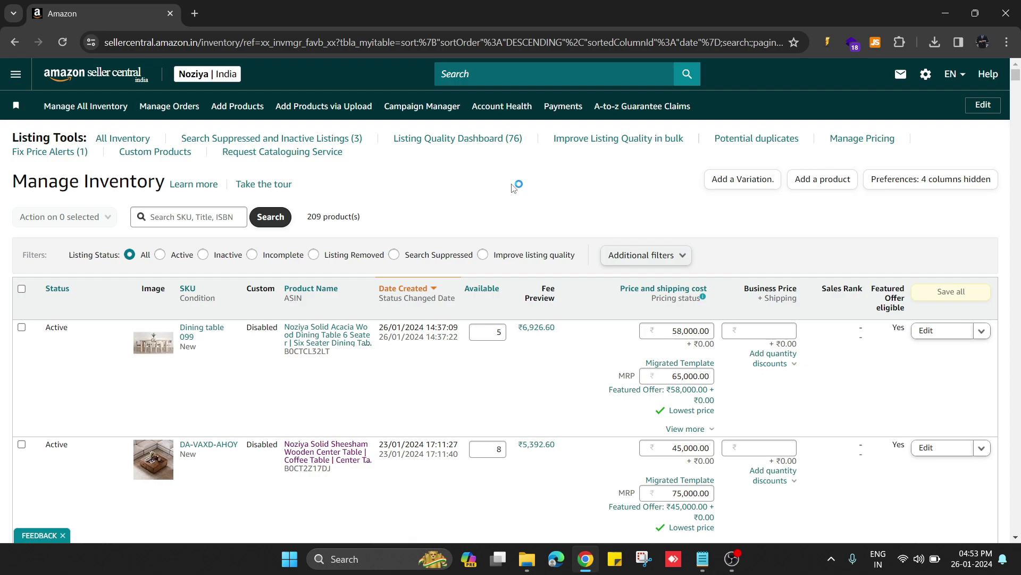
Open the Add Products via Upload page from the Catalogue section.
click(16, 74)
mouse_move(58, 113)
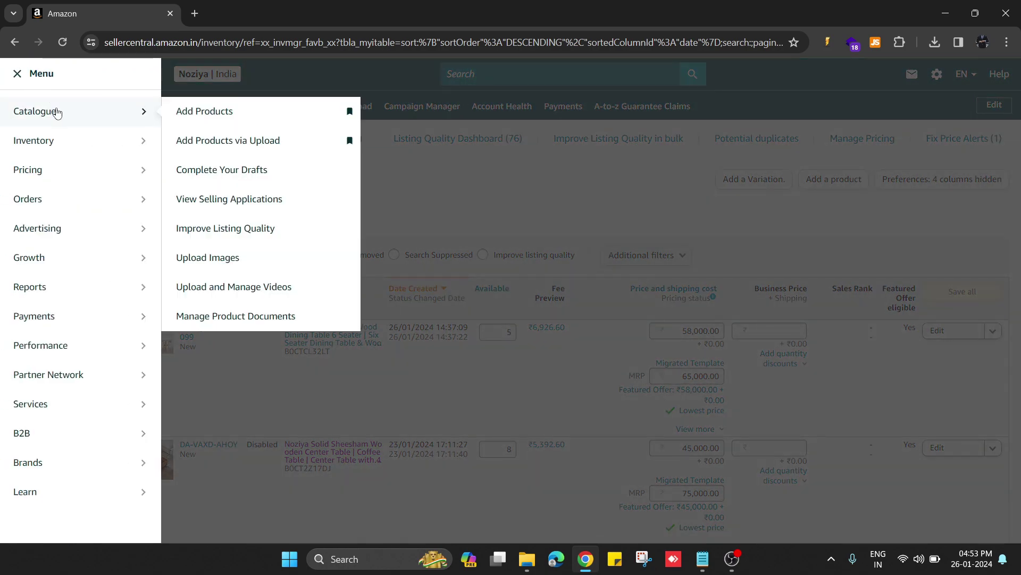
click(16, 77)
click(16, 80)
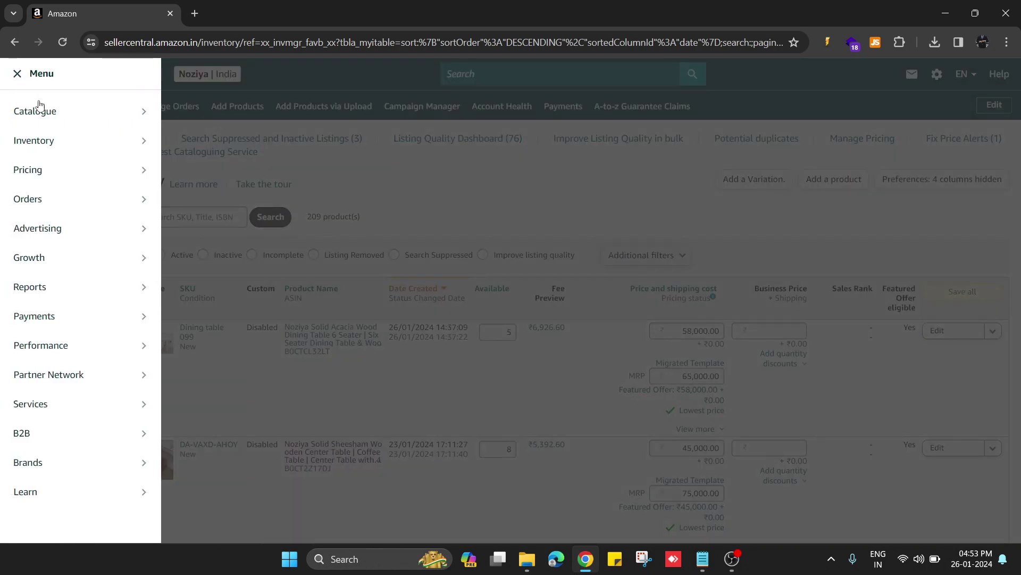
mouse_move(62, 110)
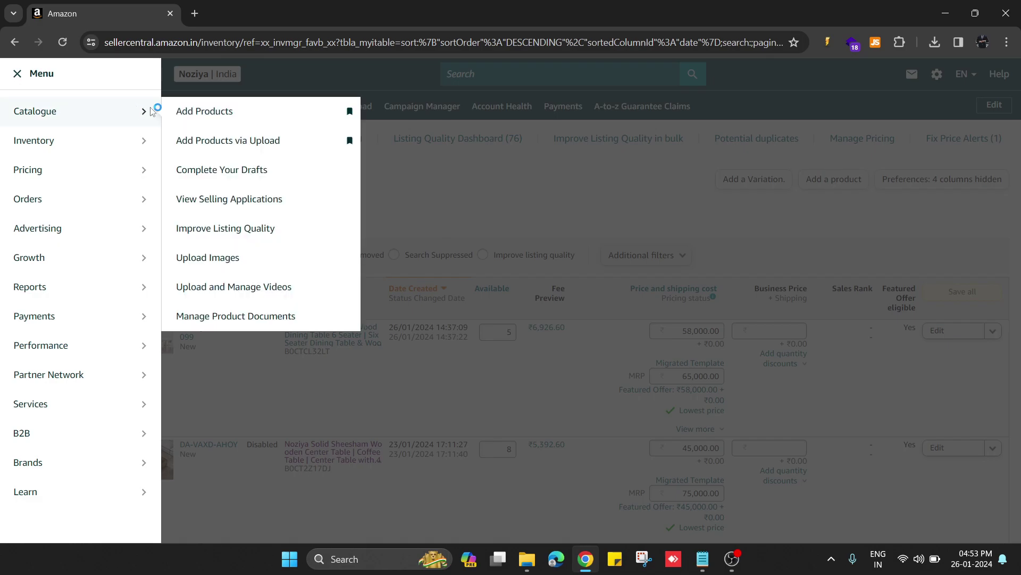
click(217, 144)
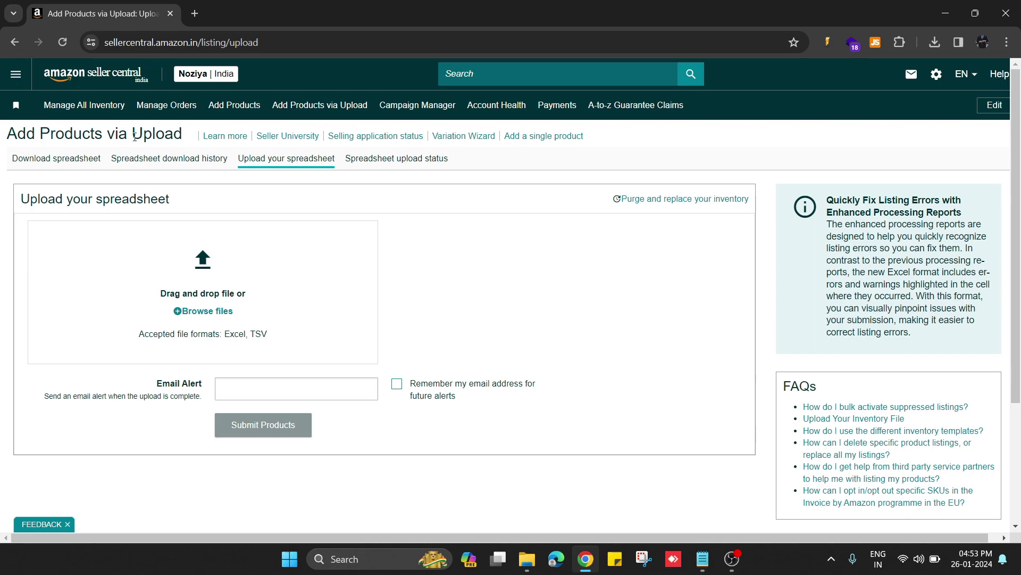
Open the product spreadsheet download form for products not currently in Amazon's catalogue, keeping English (Amazon.in) as the spreadsheet language.
click(51, 163)
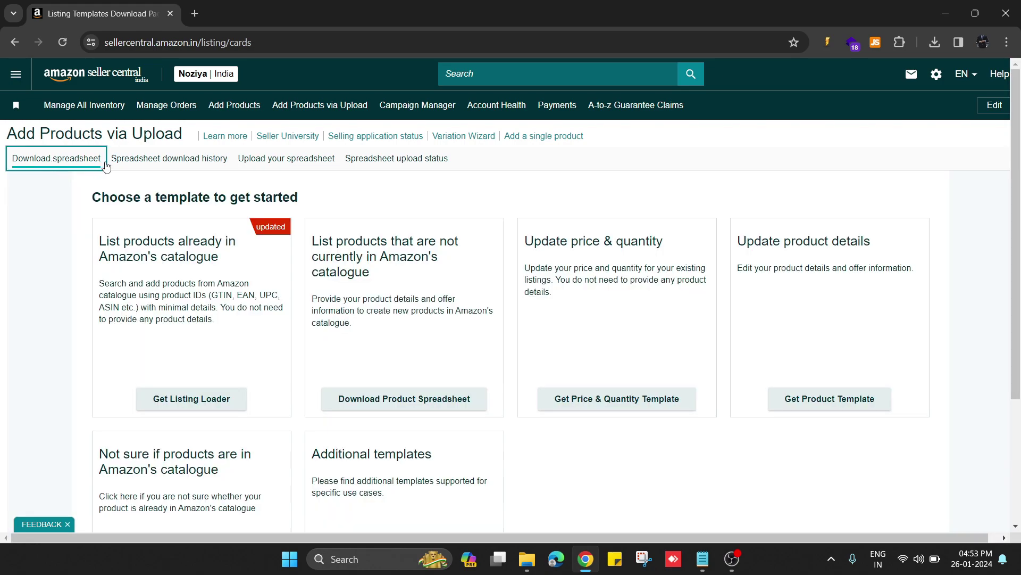
scroll(429, 261, down, 1)
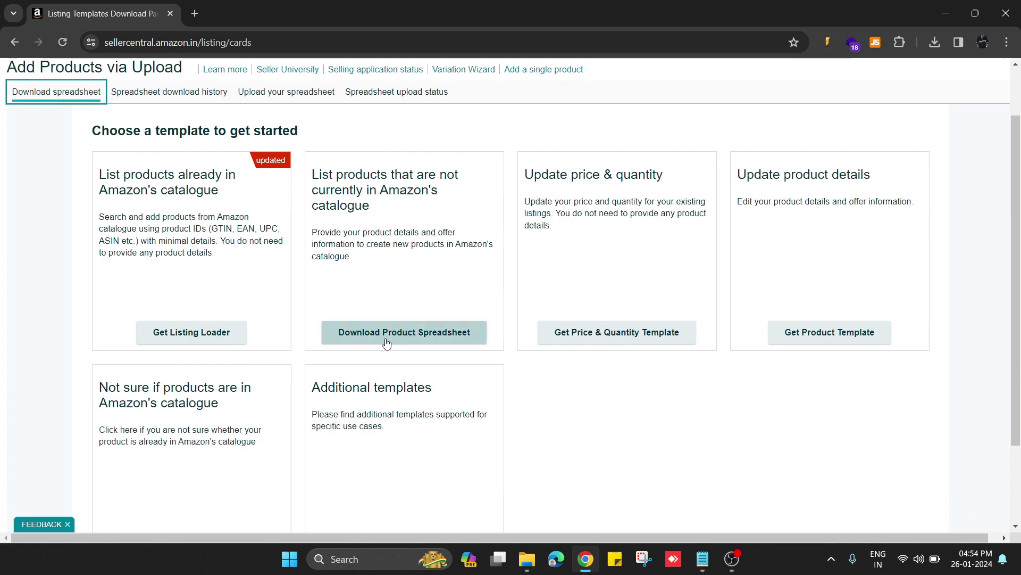
click(456, 341)
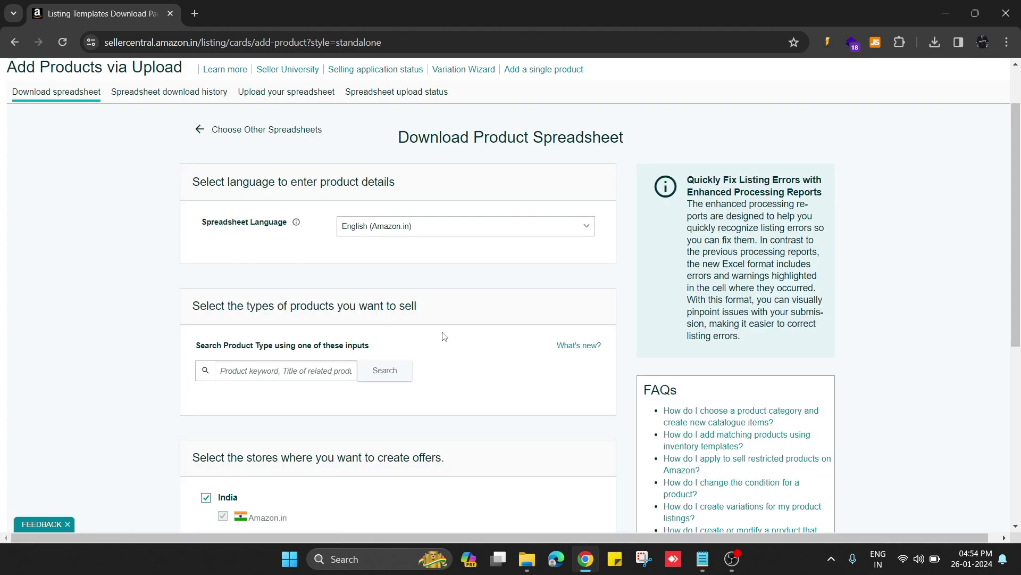
scroll(410, 135, down, 2)
scroll(410, 139, up, 2)
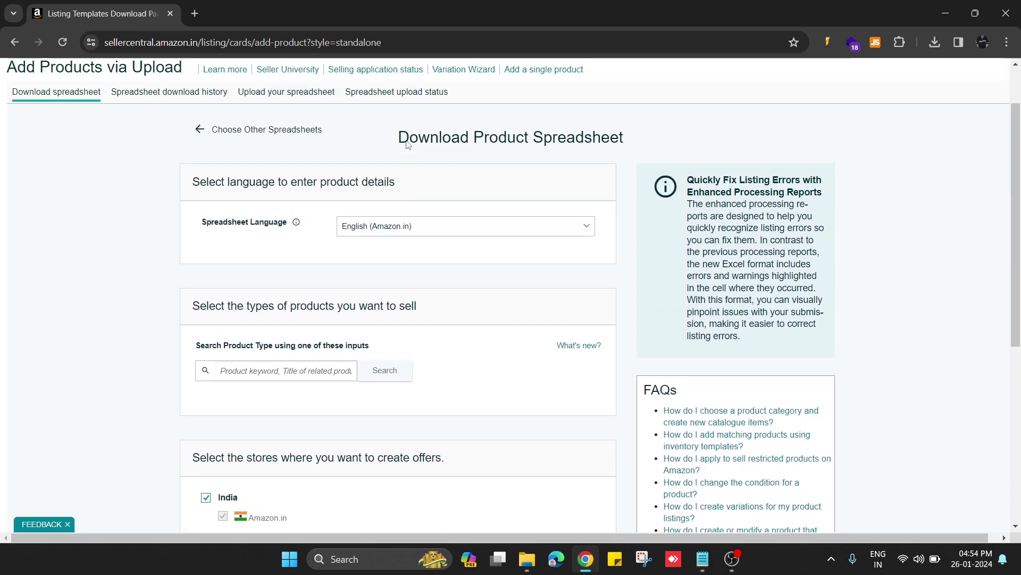
click(474, 233)
click(470, 235)
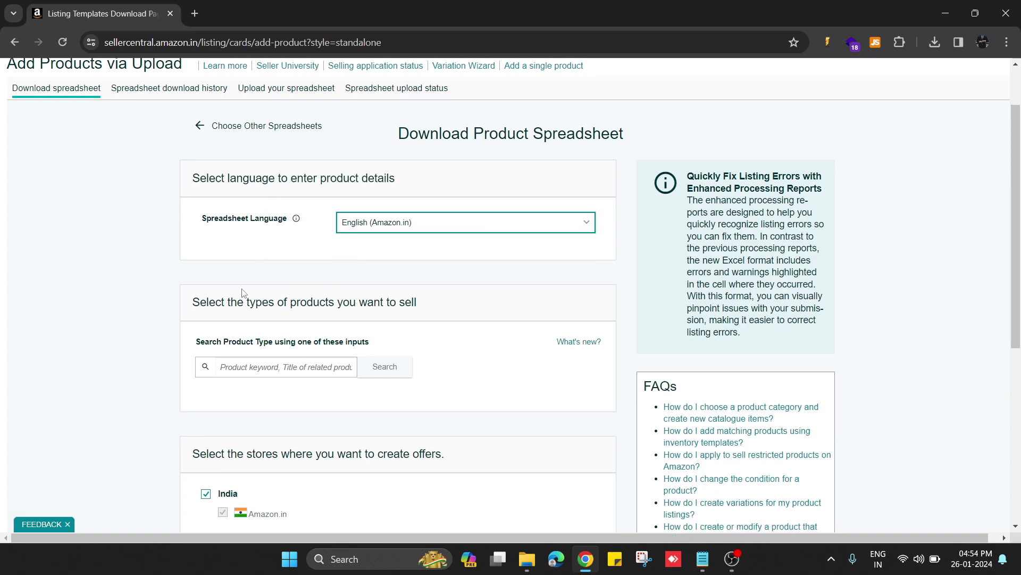
Search the product types for "bed" and select Complete Bed.
scroll(242, 292, down, 2)
click(253, 234)
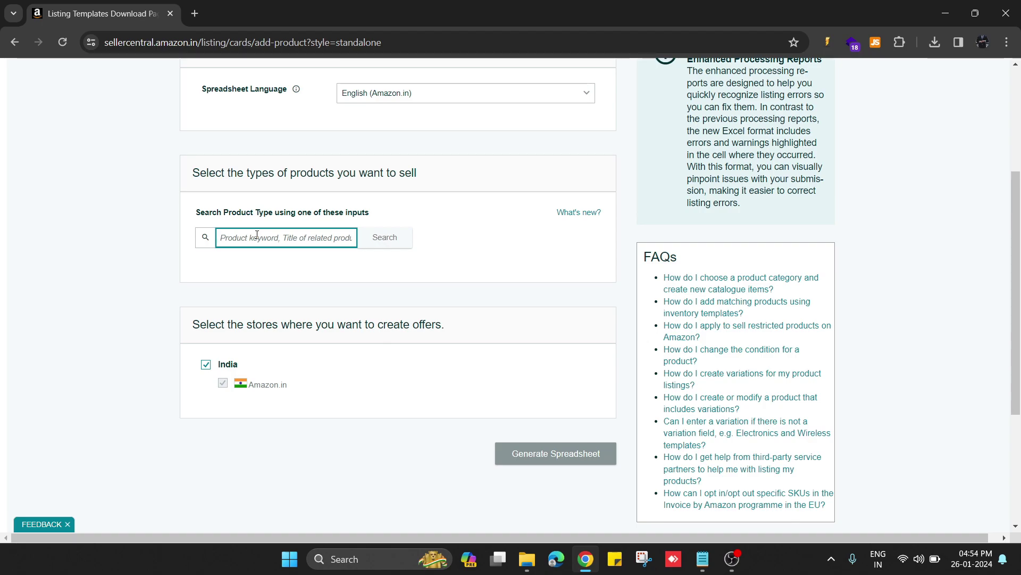
text(bed)
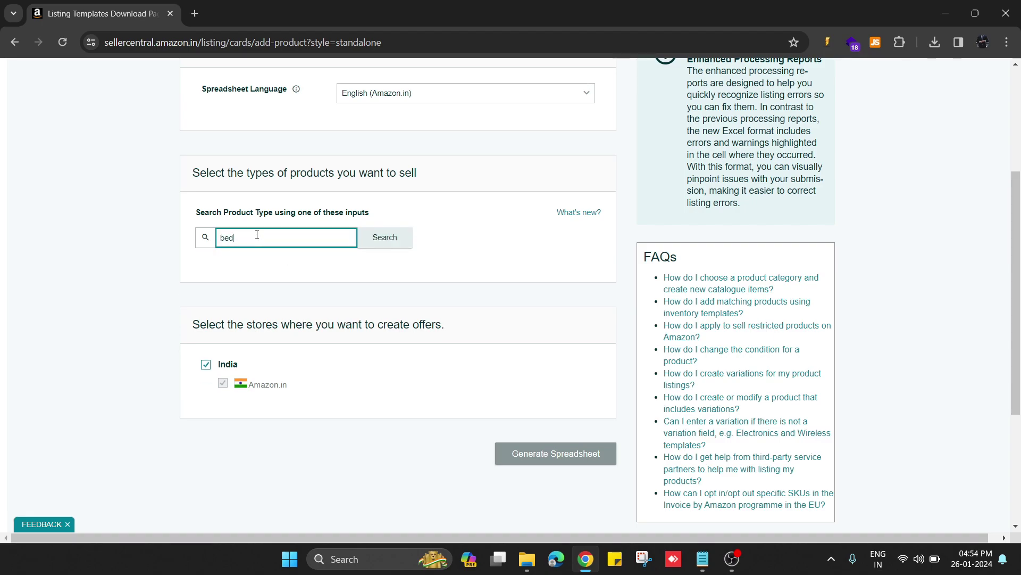
key(Return)
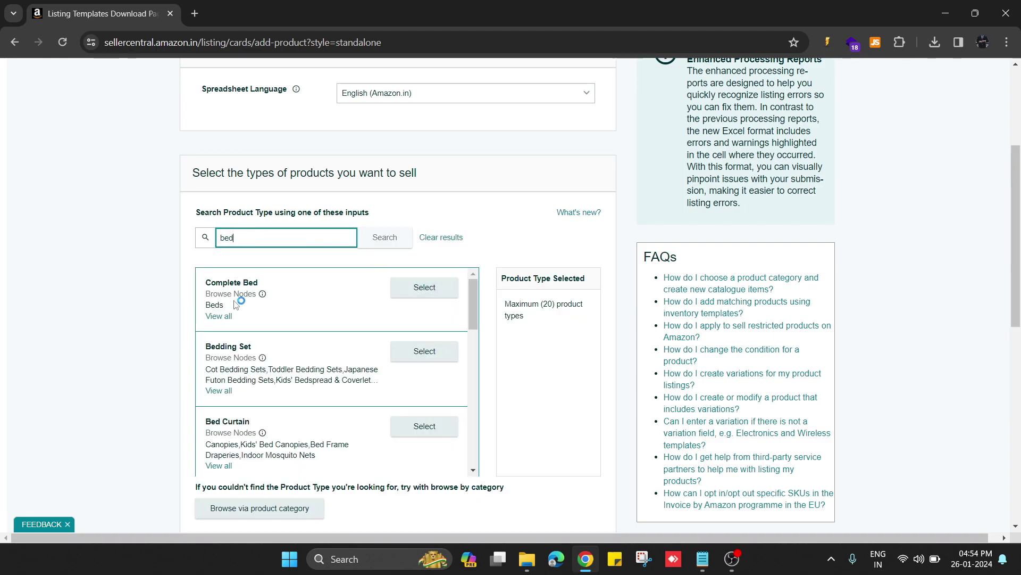
triple_click(216, 286)
triple_click(222, 296)
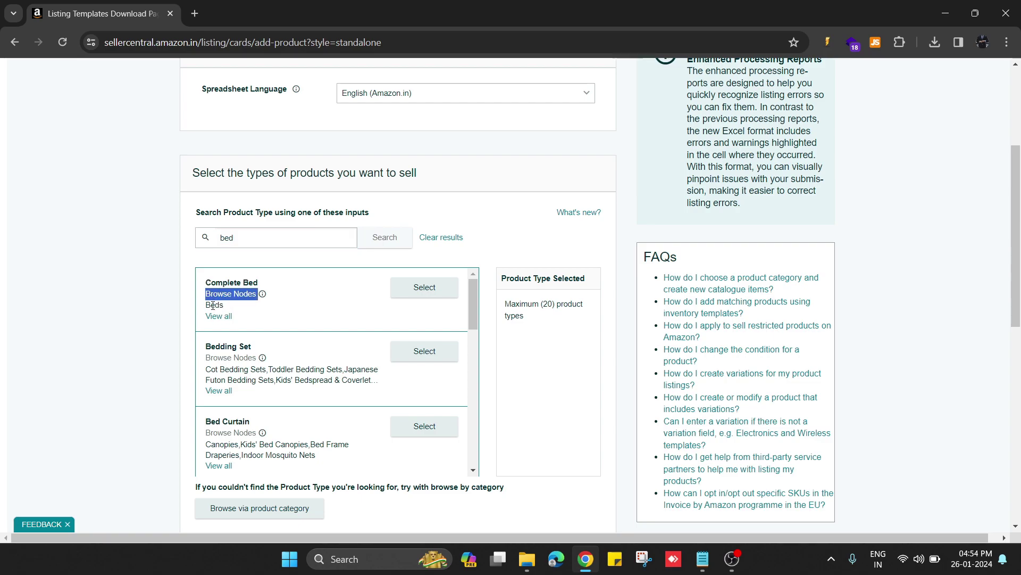
click(424, 286)
Generate the product spreadsheet for the selected product type with the India store.
scroll(534, 276, down, 1)
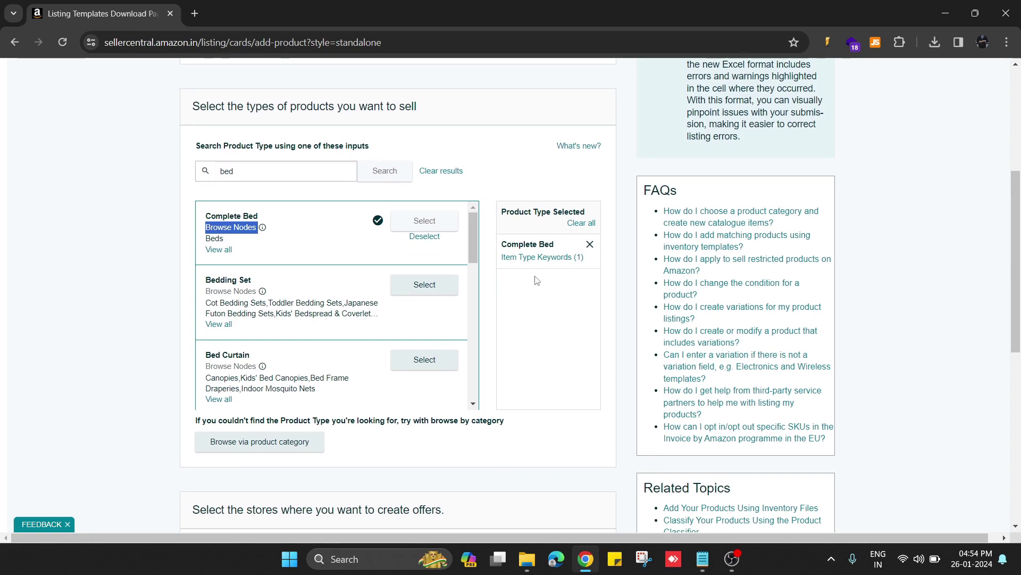
scroll(534, 275, down, 3)
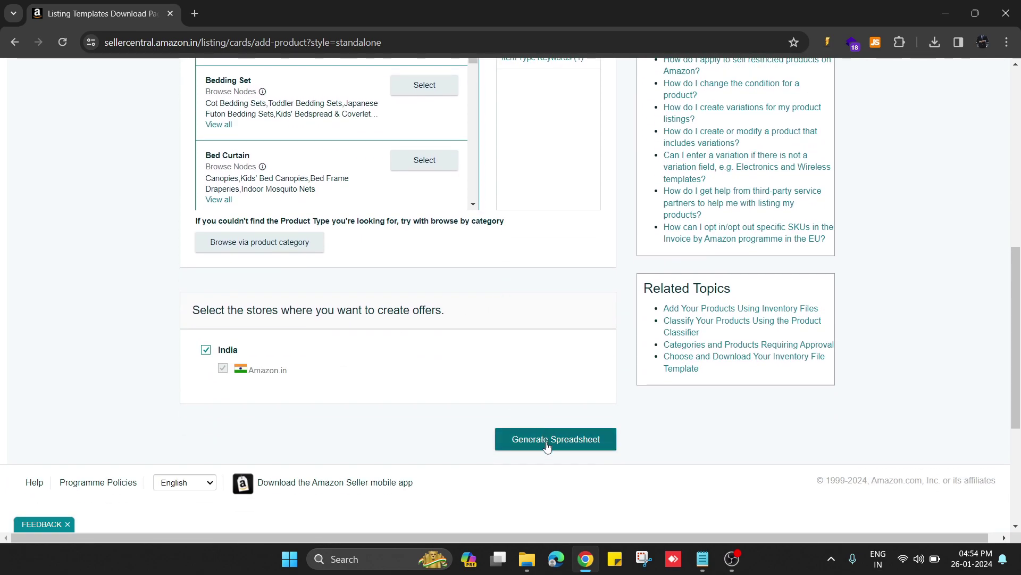
click(537, 441)
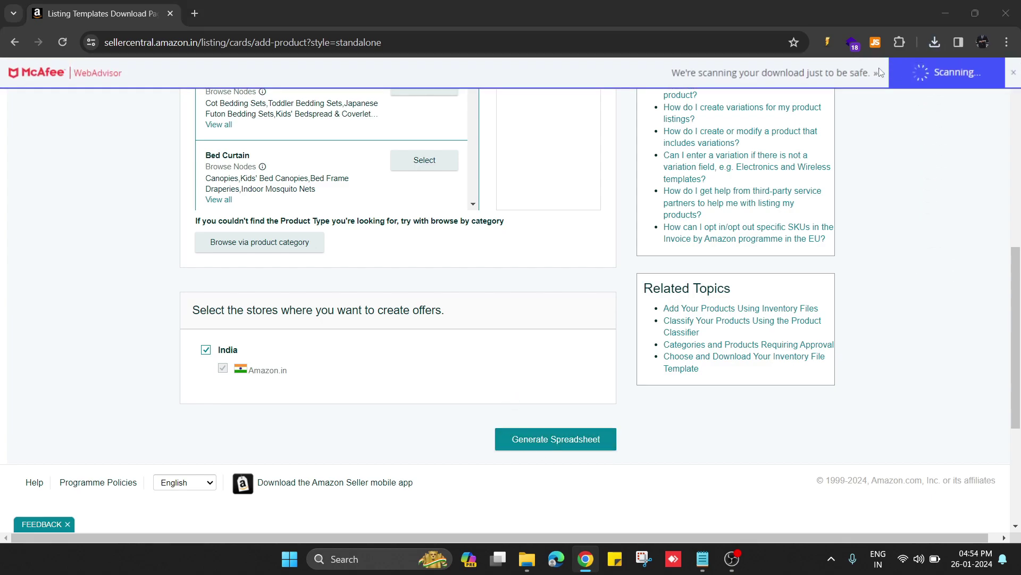
Open the downloaded BED (1) workbook from the Downloads folder in Excel and enable editing.
click(527, 559)
click(51, 276)
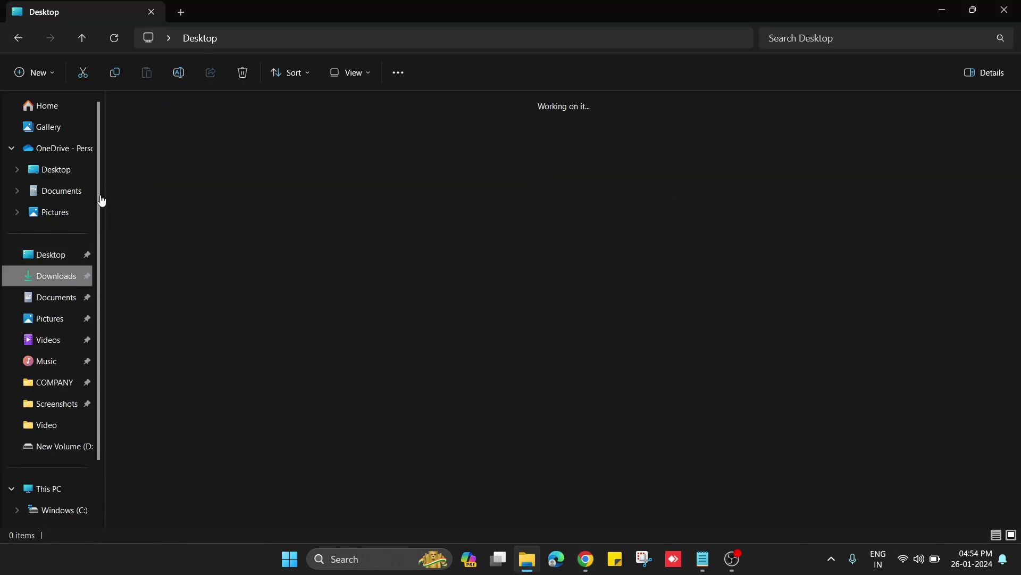
double_click(154, 181)
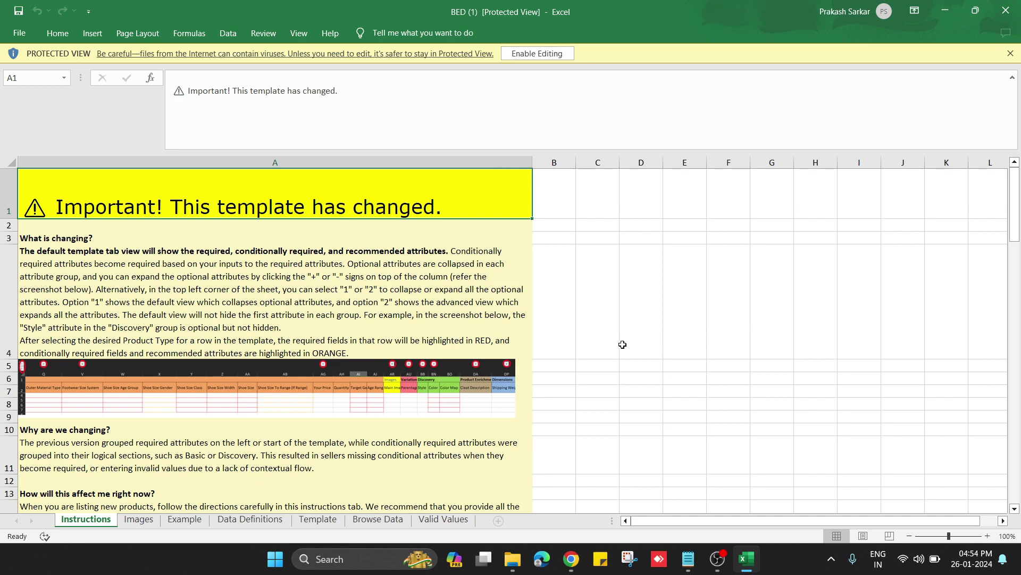
click(536, 56)
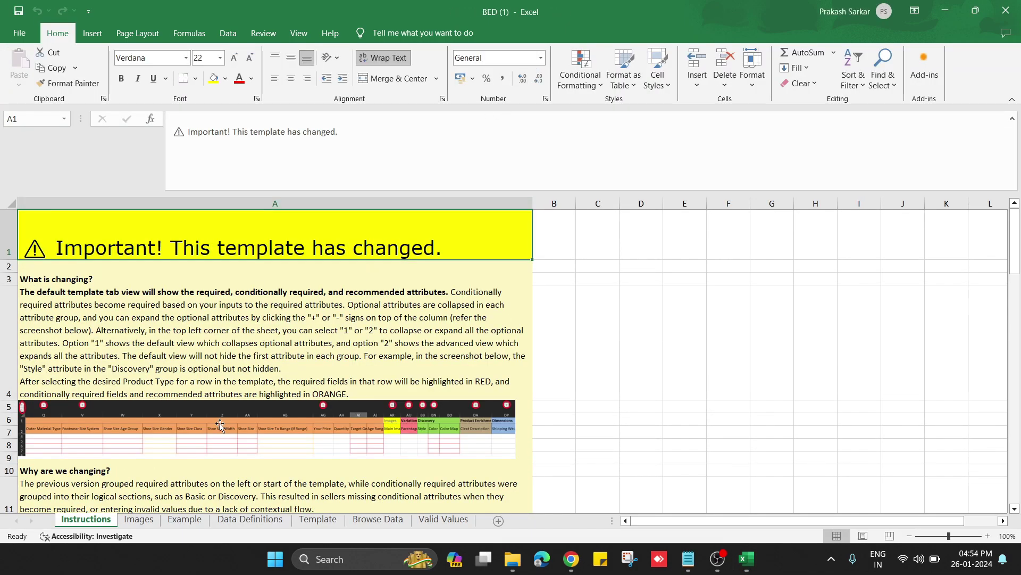
On the Template sheet, set the Product Type to bed in row 4 and fill it down through row 6.
click(313, 523)
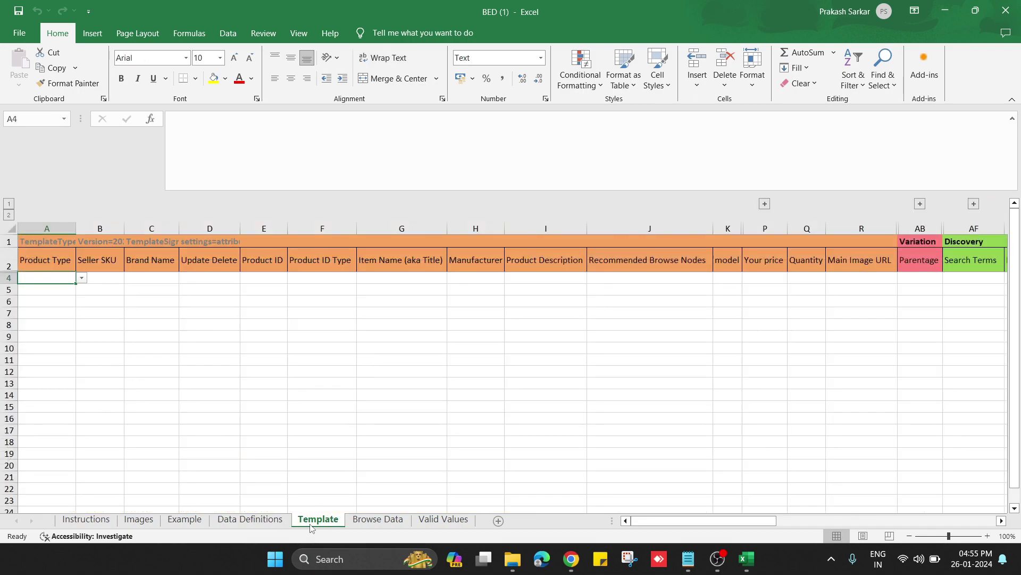
drag(316, 406, 52, 406)
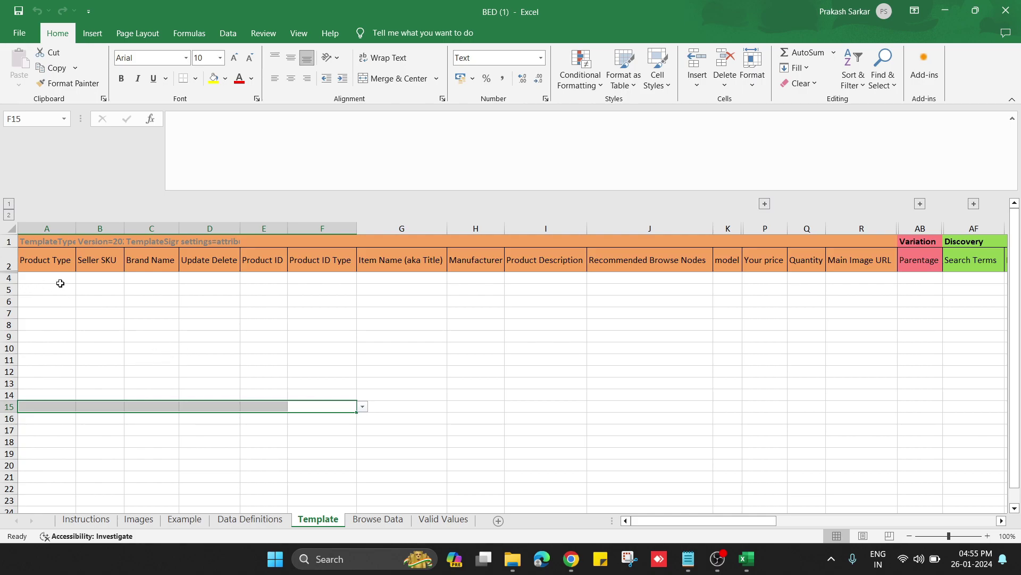
click(59, 281)
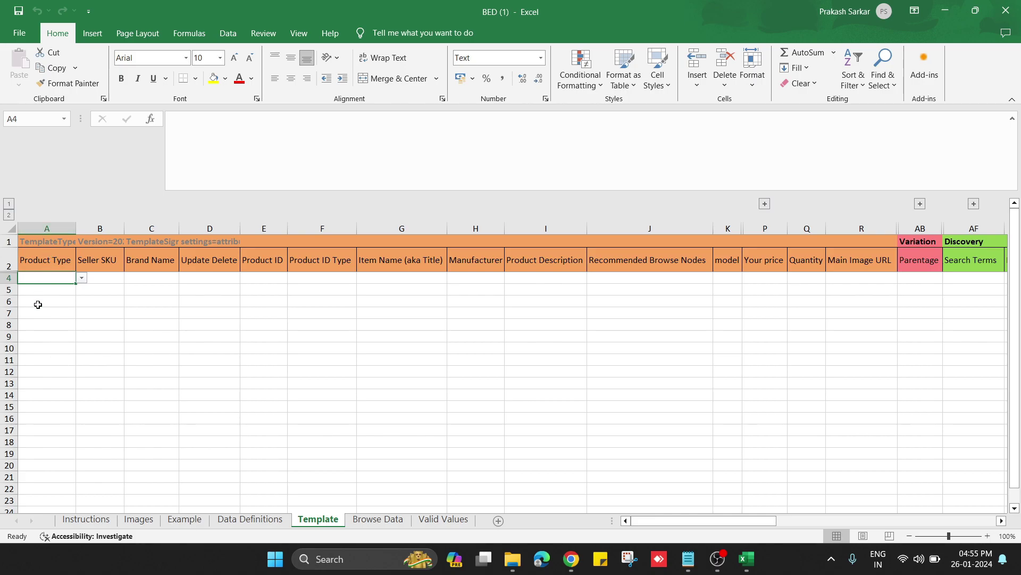
click(82, 278)
click(76, 287)
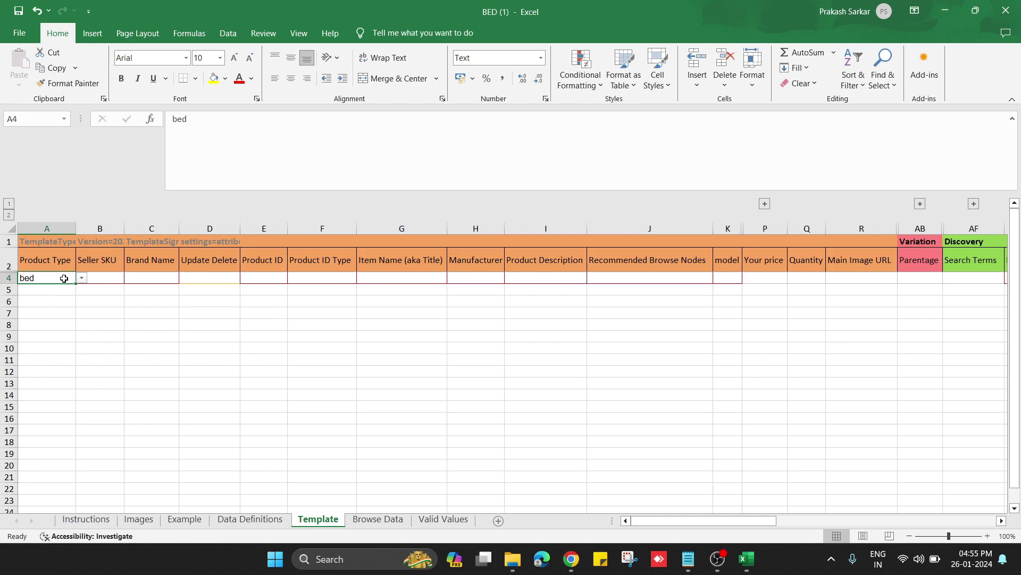
drag(64, 279, 65, 301)
key(ctrl+d)
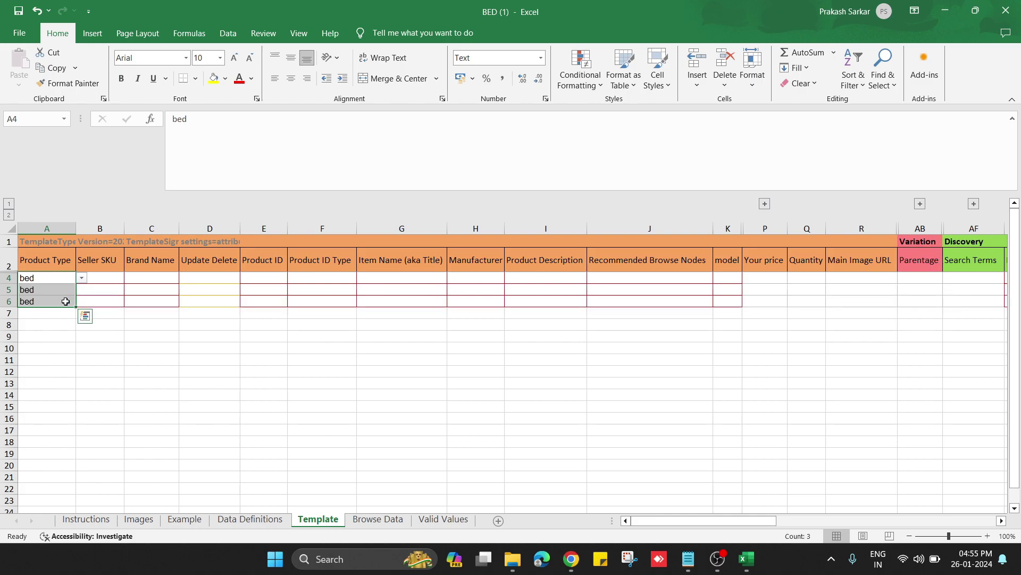
Widen the Seller SKU column and enter Parent_BED as the SKU in cell B4.
drag(124, 228, 204, 229)
click(156, 276)
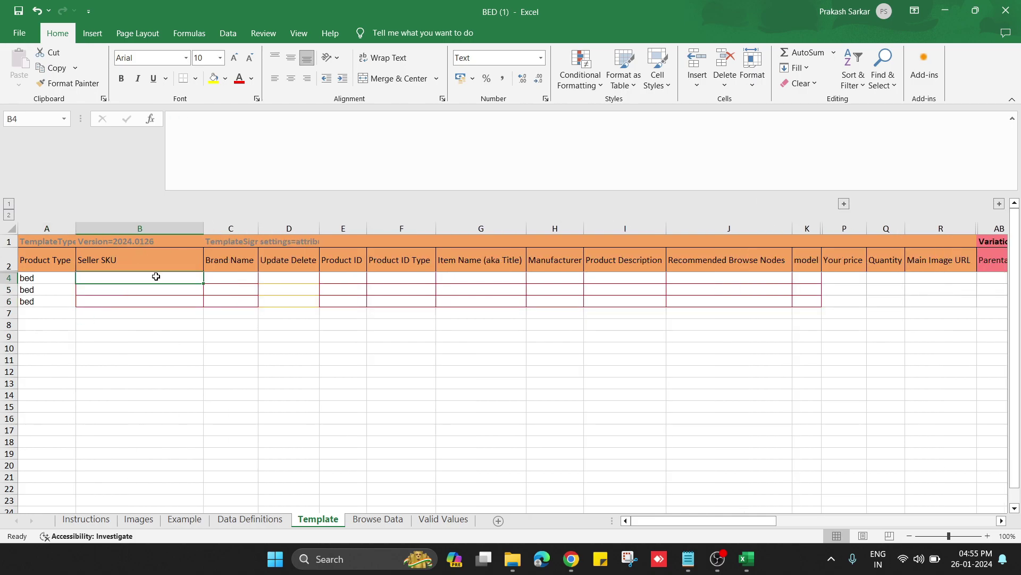
text(Pa)
key(BackSpace)
text(a)
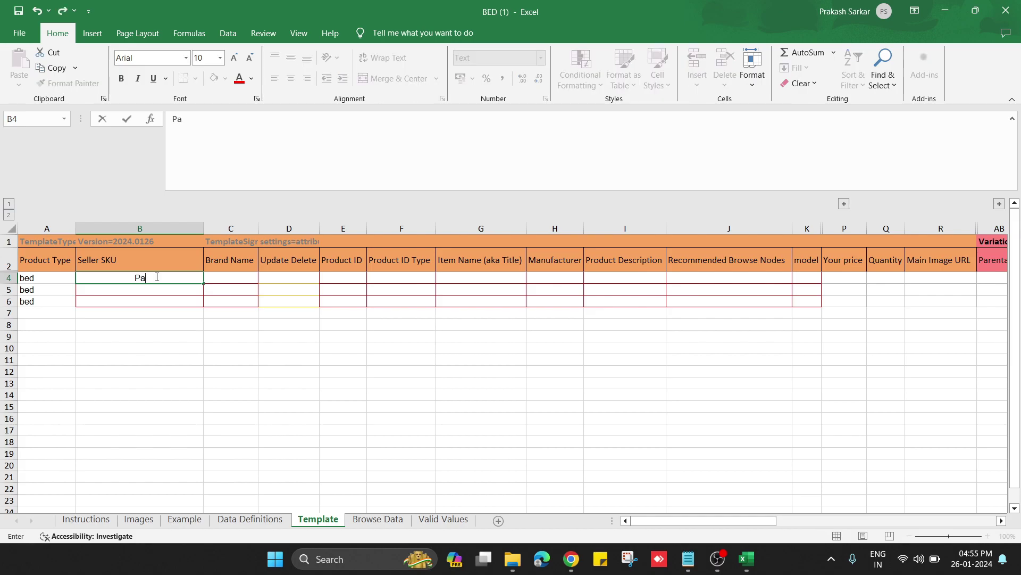
text(rent_BED)
drag(181, 291, 181, 300)
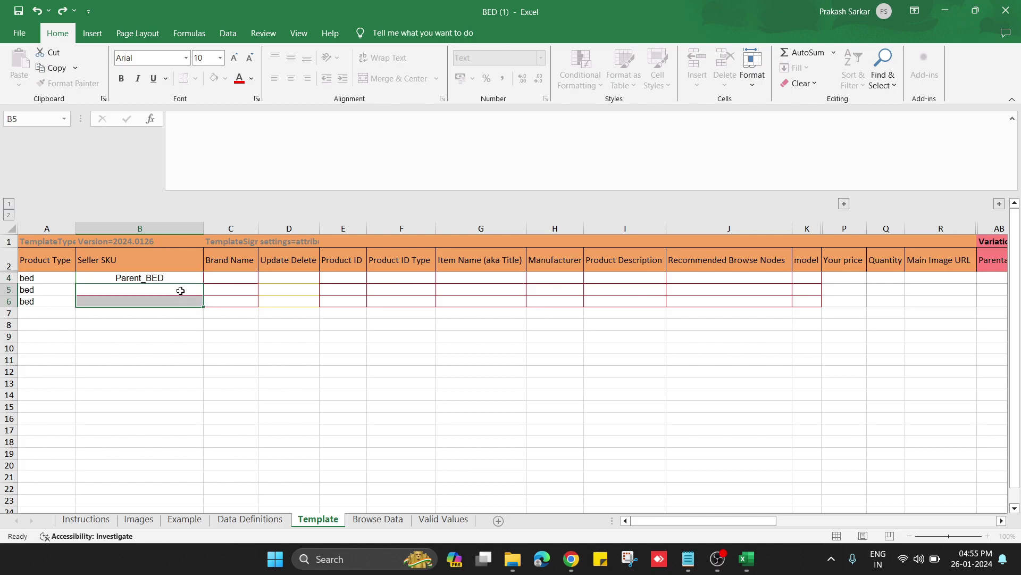
click(180, 291)
click(179, 300)
click(180, 292)
click(180, 300)
Start the Seller SKU in cell B5 with the prefix BED-.
click(176, 290)
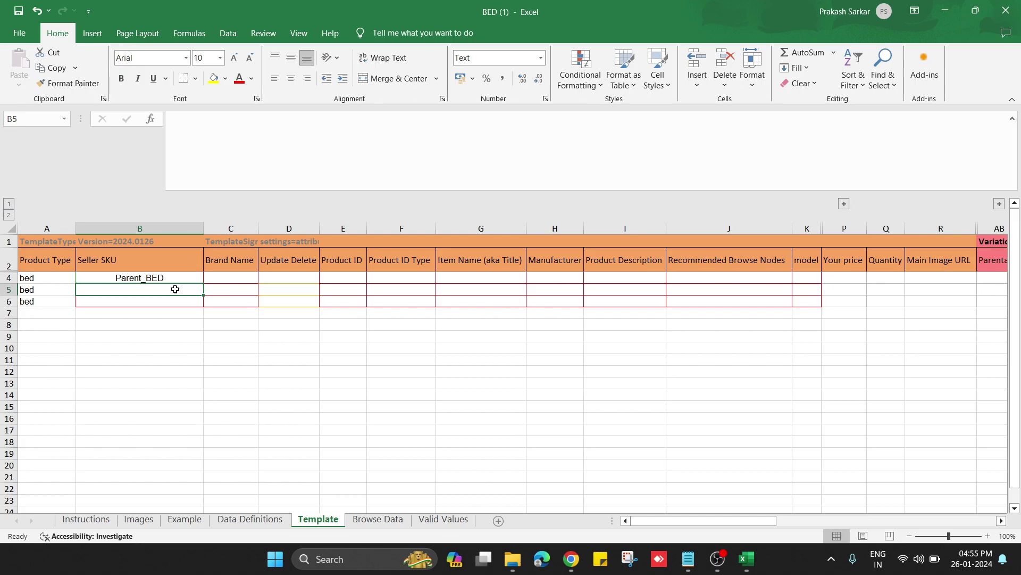
double_click(175, 290)
text(BED-)
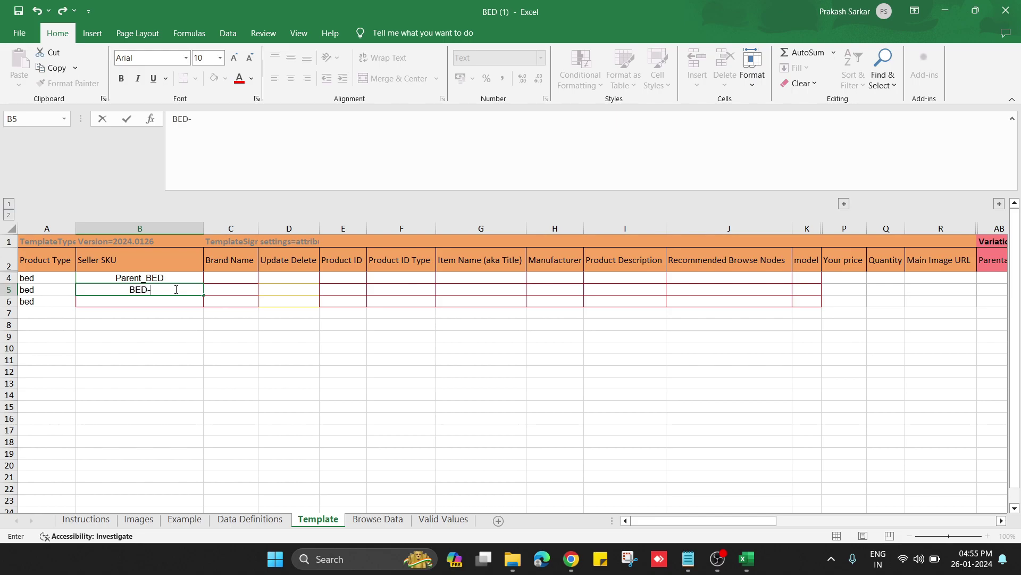
text(01)
key(BackSpace)
key(BackSpace)
Check the finish names in the Desktop's furniture folder and complete the SKU in cell B5 as BED-HoneyFnish.
click(512, 559)
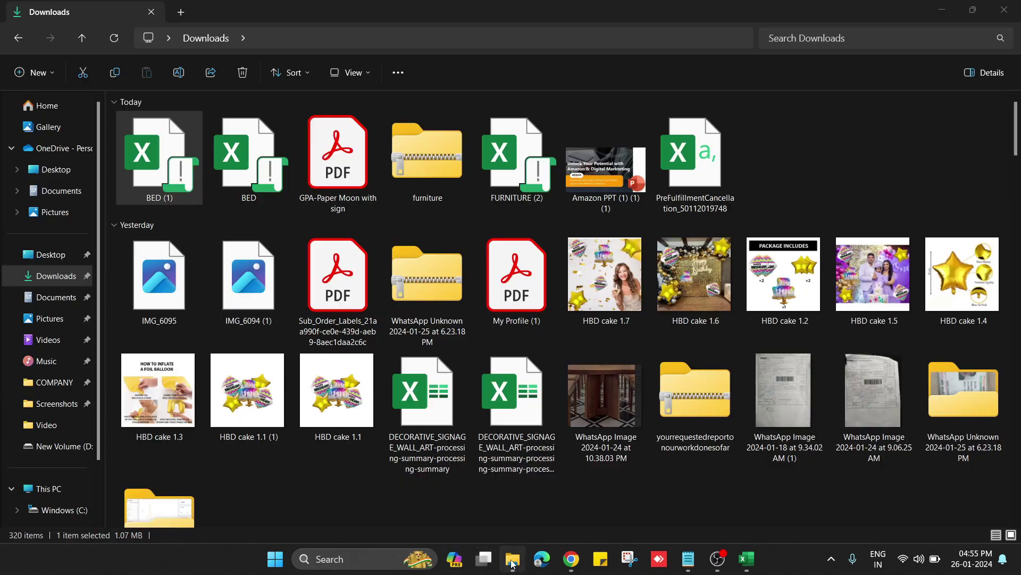
click(53, 256)
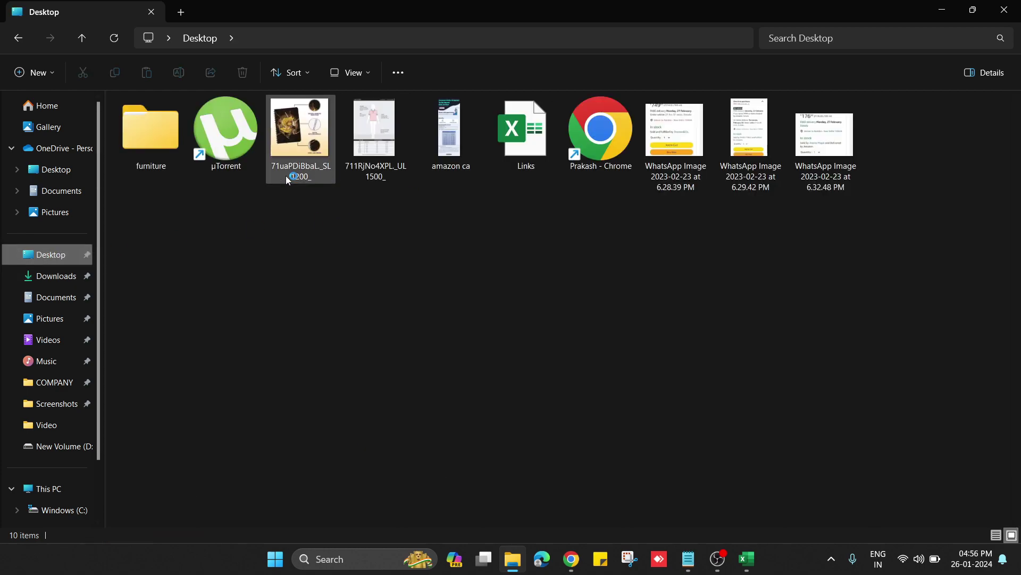
double_click(160, 139)
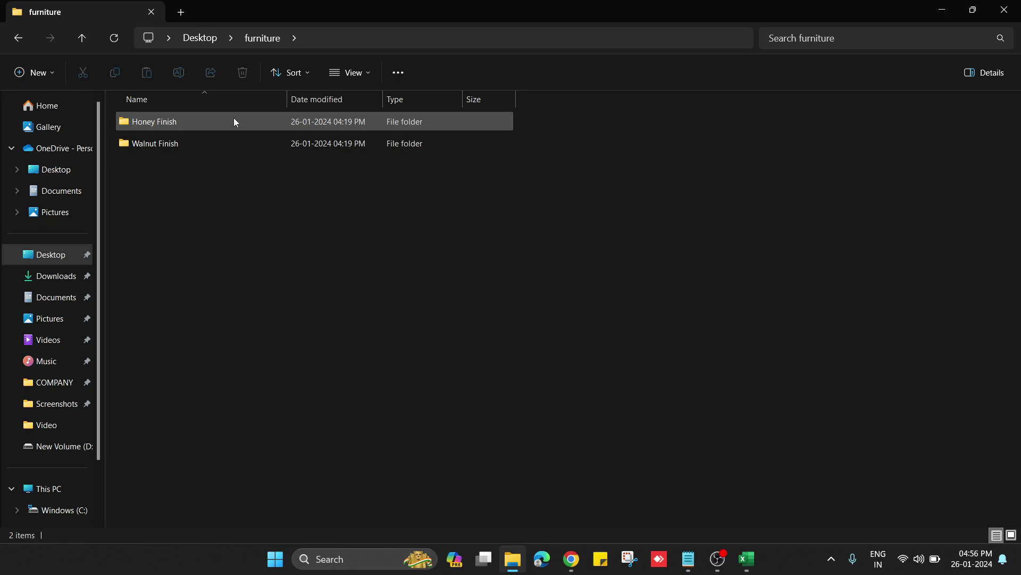
key(alt+Tab)
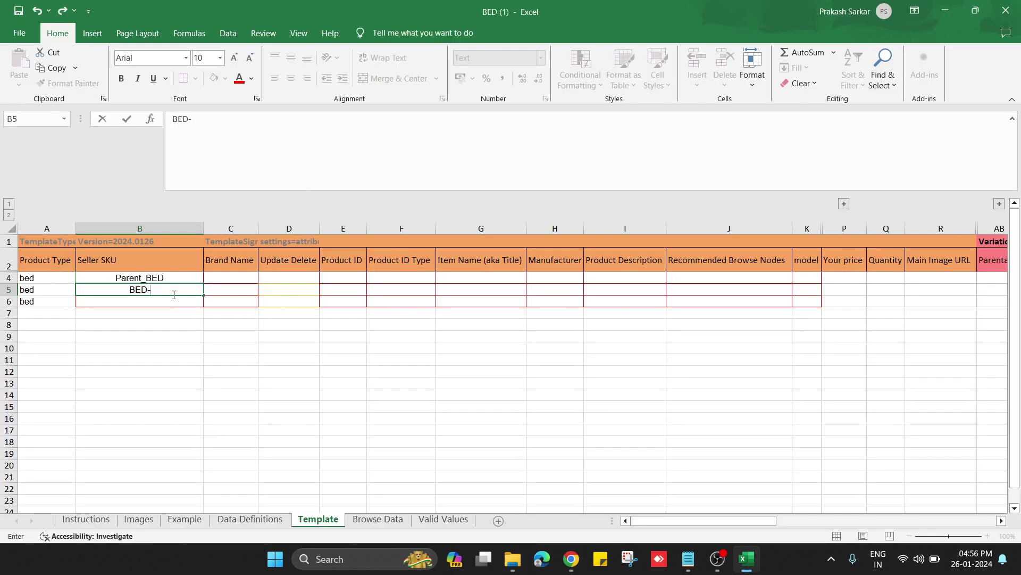
text(HoneyFnish)
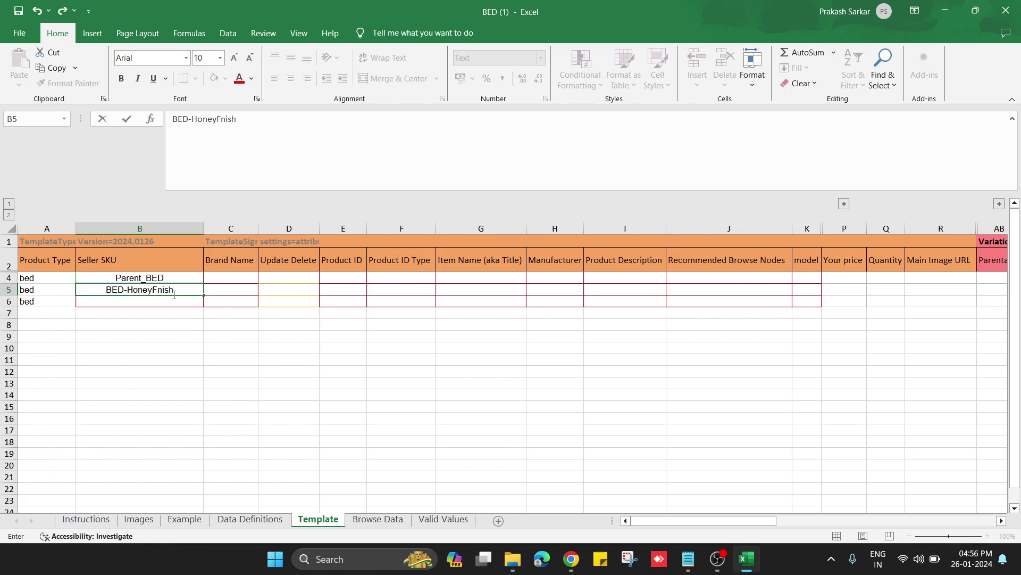
click(183, 310)
Copy the Seller SKU from B5 down to B6 and change it to BED-walnutFnish.
drag(172, 290, 152, 304)
key(ctrl+d)
double_click(149, 303)
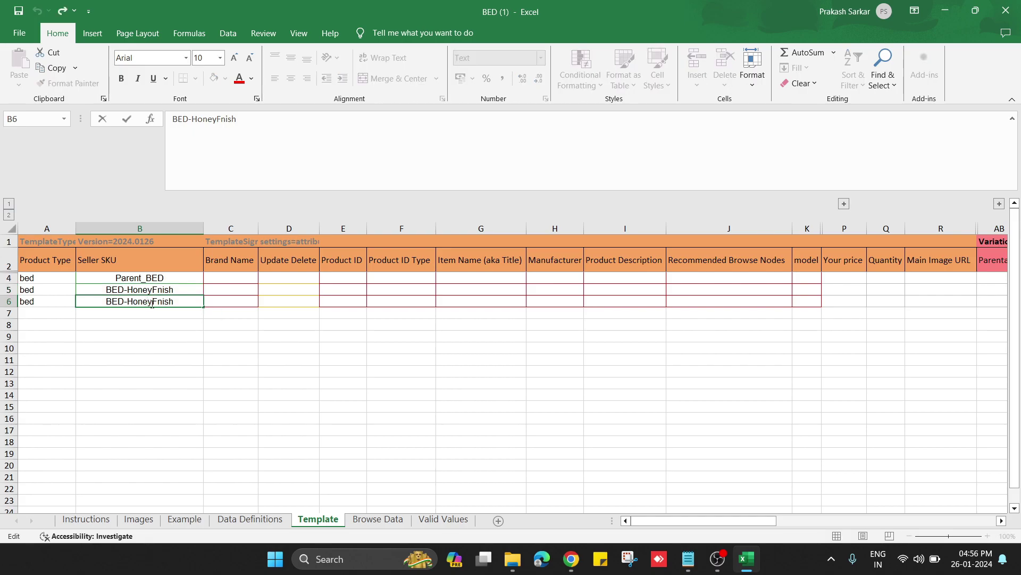
key(BackSpace)
key(BackSpace)
key(BackSpace)
key(BackSpace)
key(BackSpace)
text(walnut)
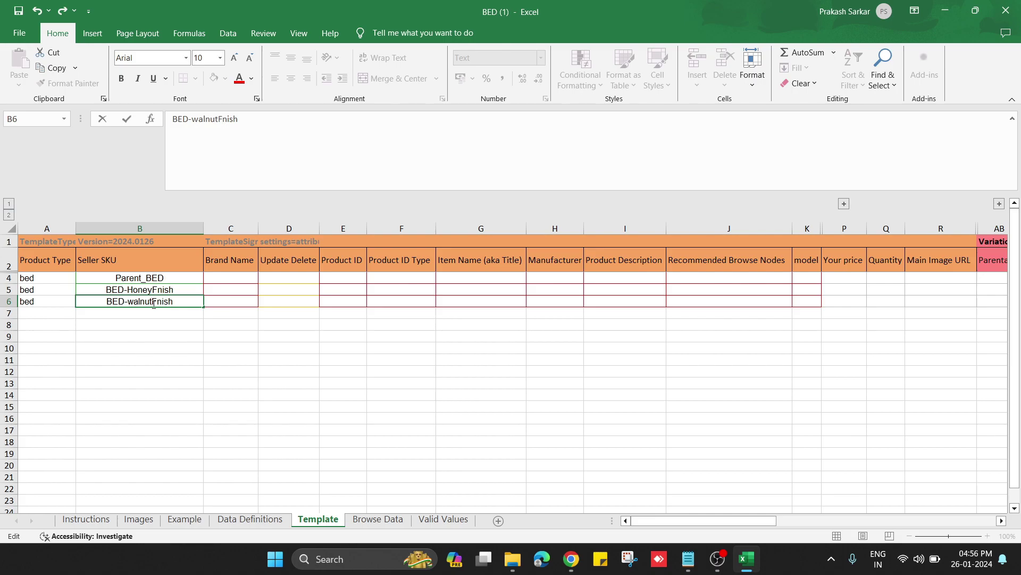
click(208, 323)
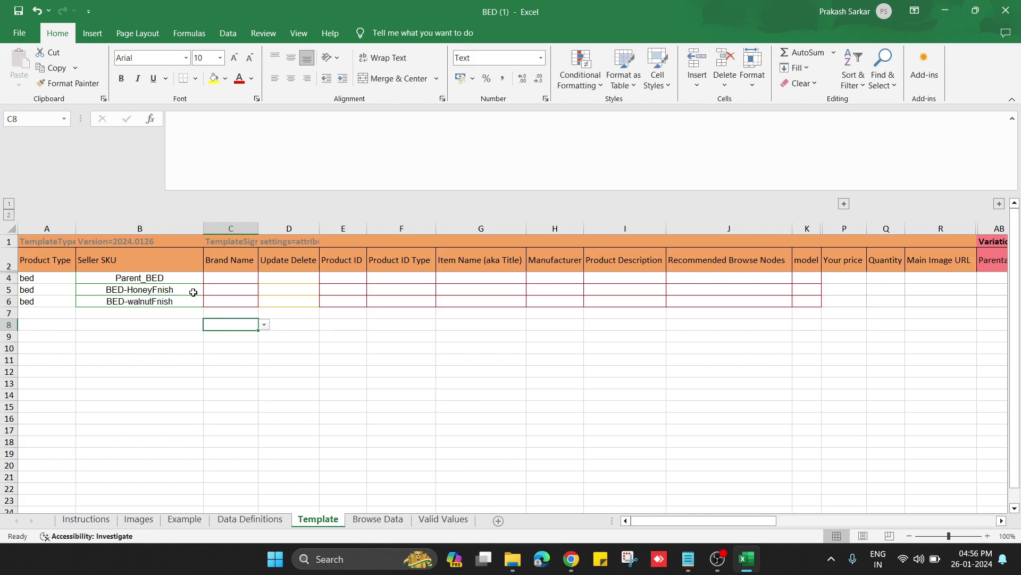
drag(192, 293, 196, 299)
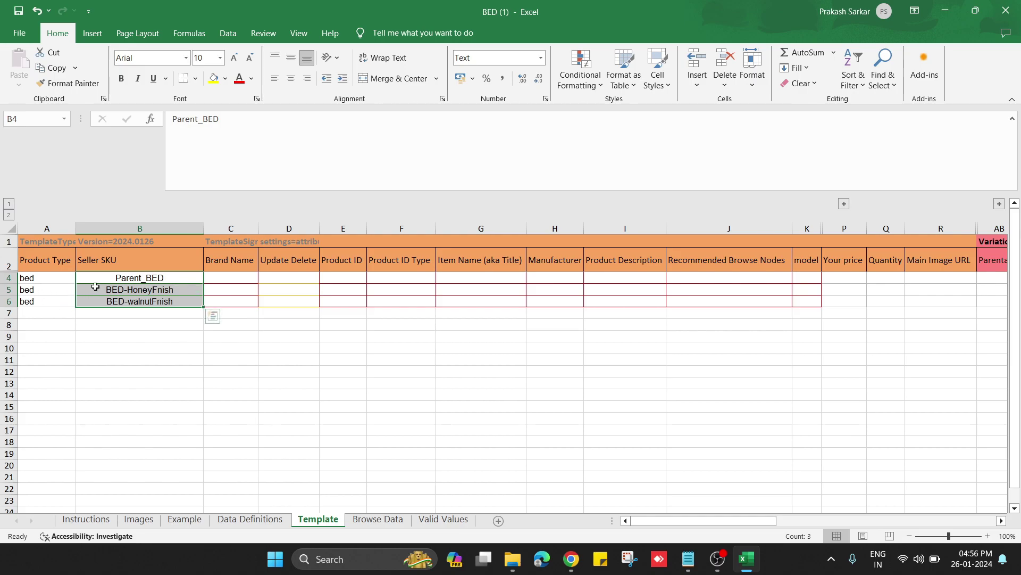
click(150, 280)
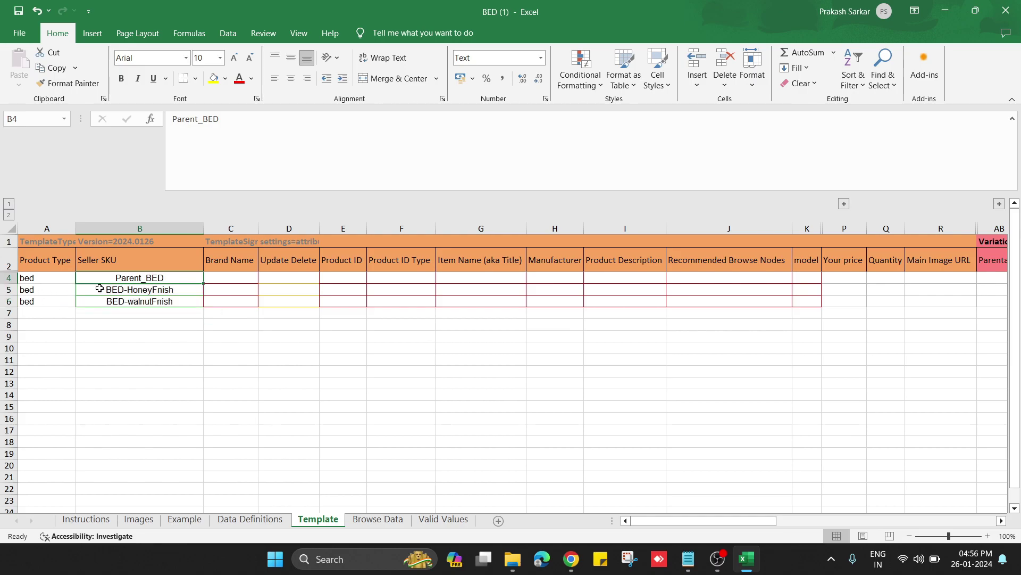
click(12, 279)
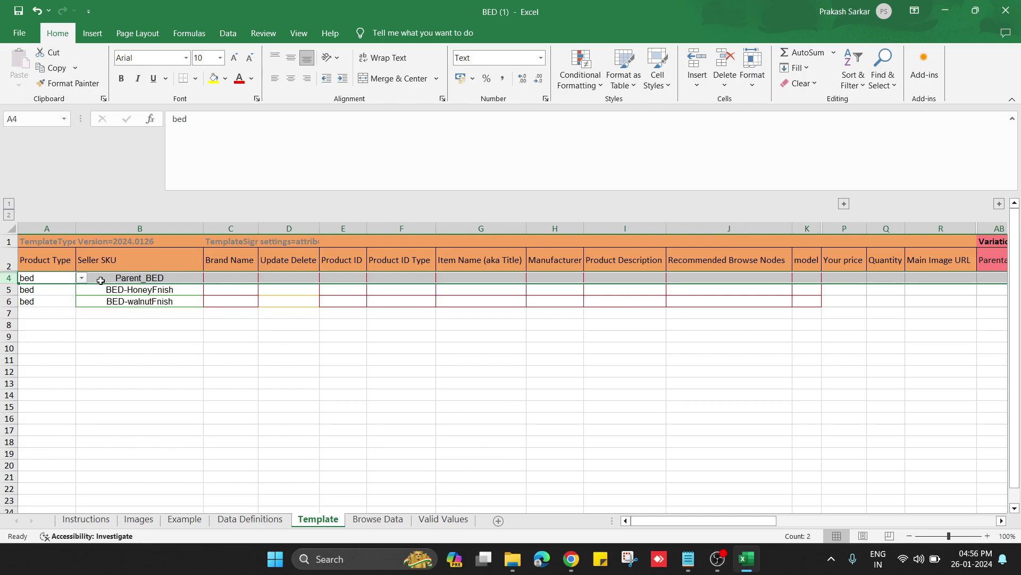
click(169, 287)
click(163, 312)
click(174, 282)
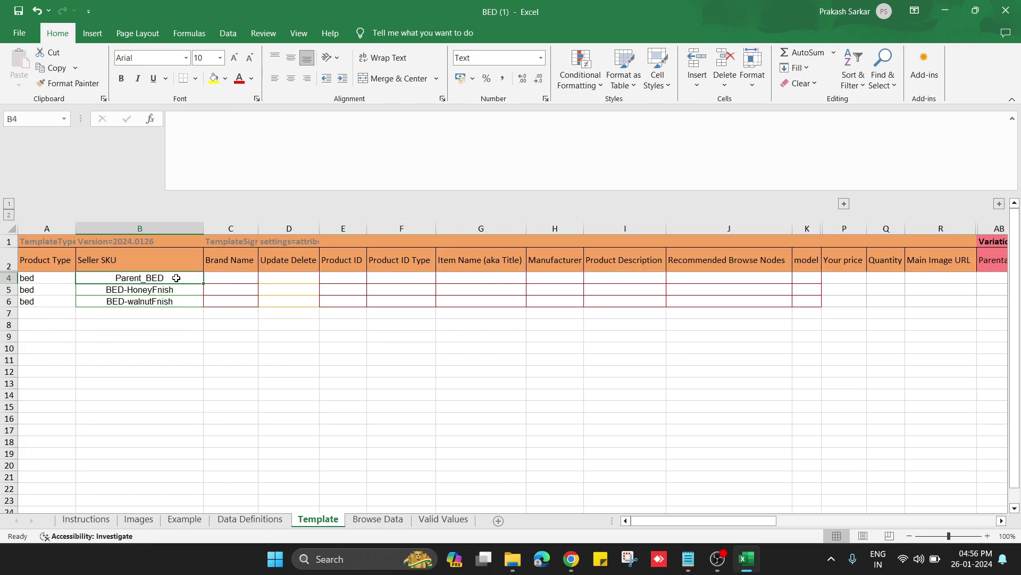
click(6, 279)
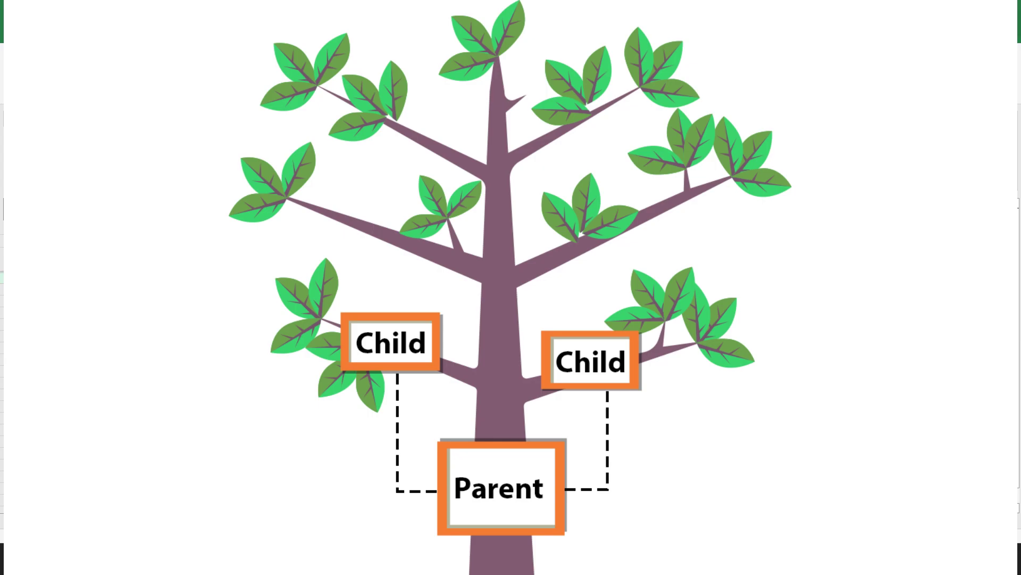
Set the Brand Name to Noziya in row 4 and fill it down through row 6.
click(237, 276)
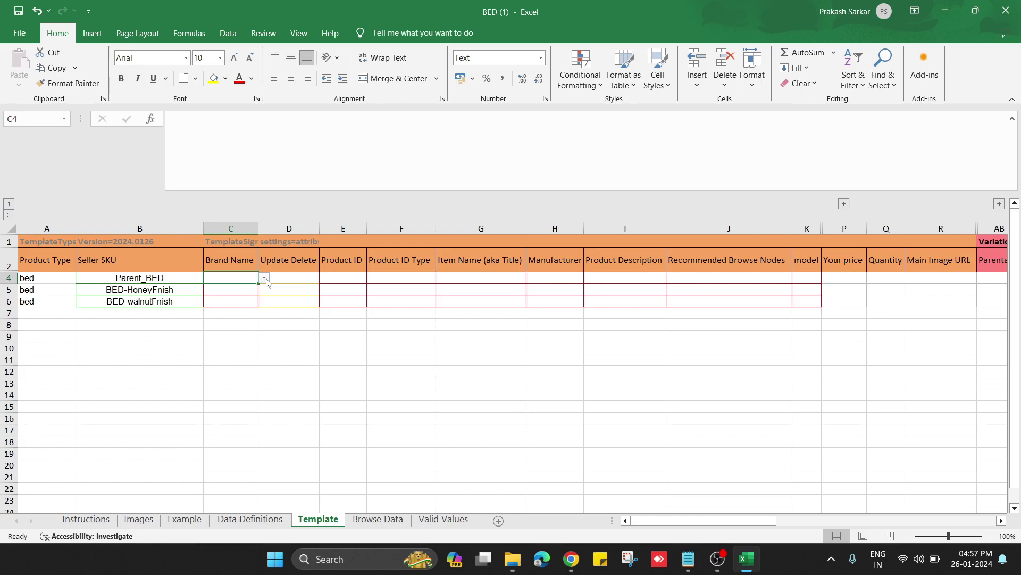
click(266, 280)
click(252, 292)
click(263, 279)
click(251, 288)
click(265, 278)
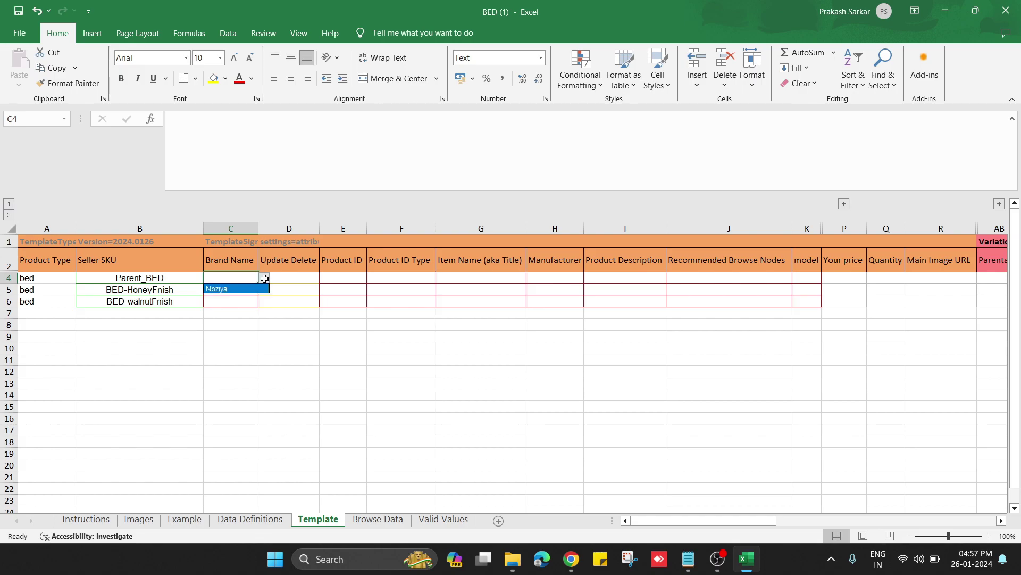
click(239, 288)
drag(238, 277, 239, 301)
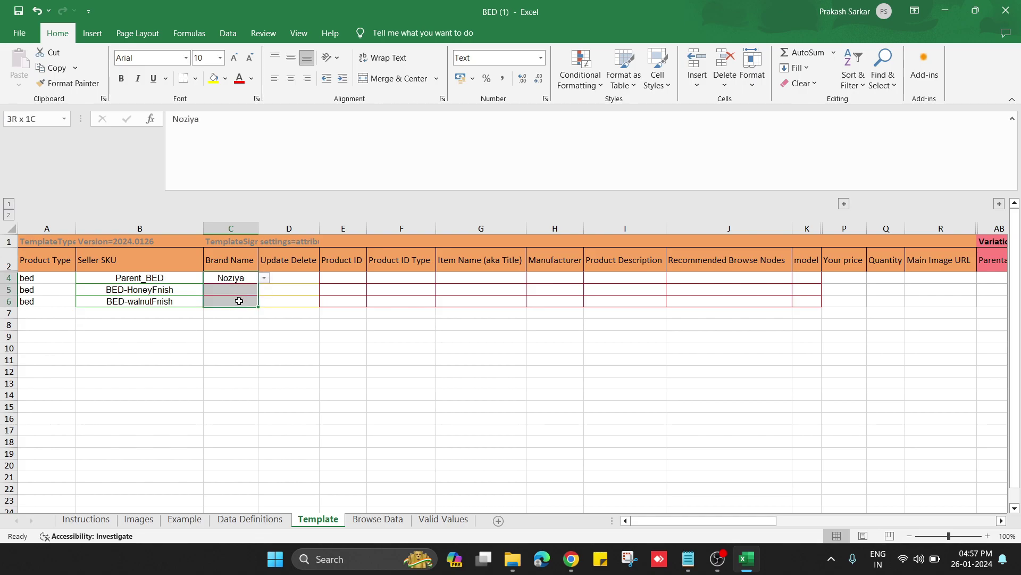
key(ctrl+d)
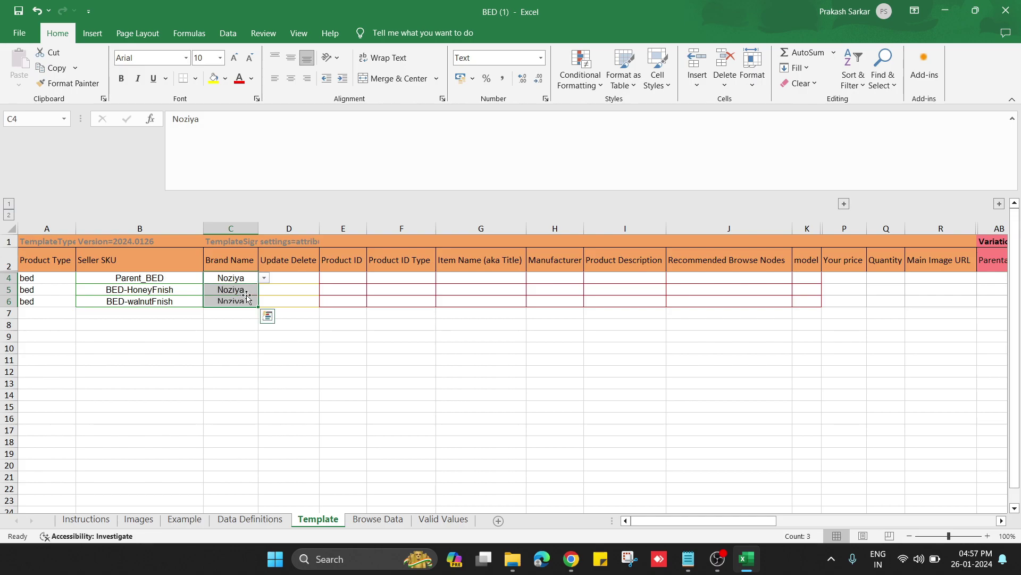
Choose Update in the Update Delete column for row 4 and fill it down through row 6.
click(309, 277)
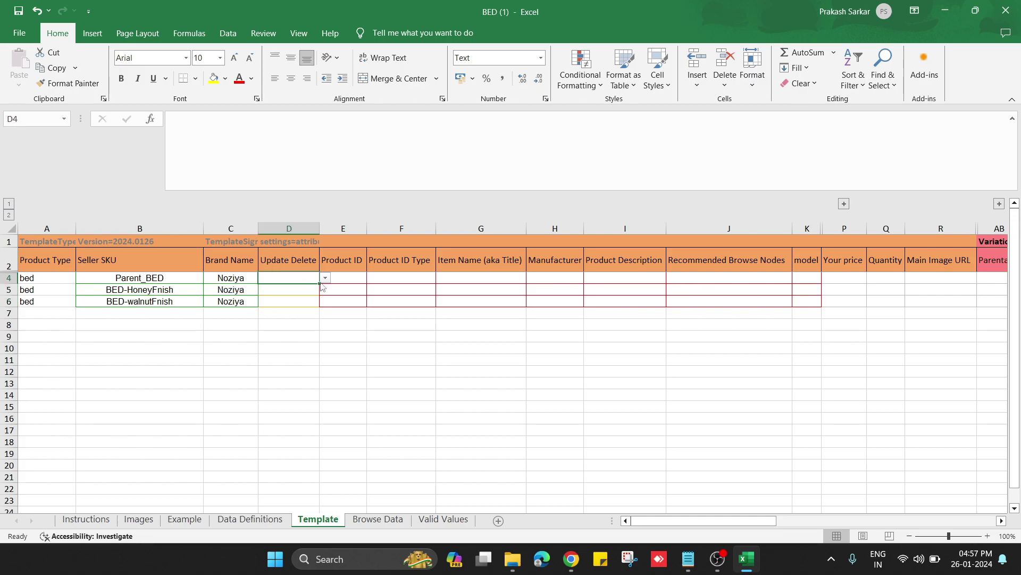
click(325, 277)
click(291, 307)
drag(297, 277, 295, 302)
key(ctrl+d)
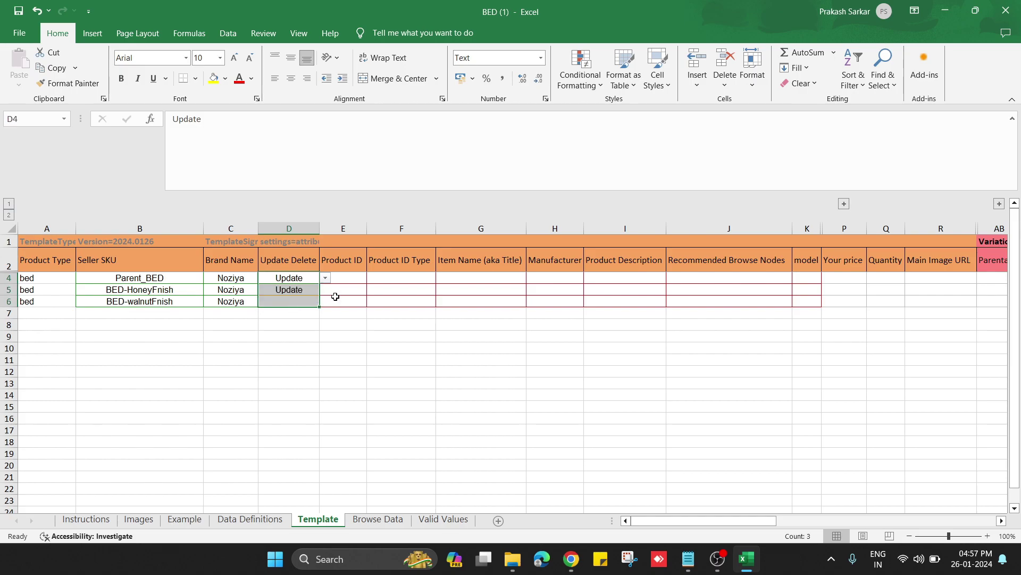
Copy the product title from the Notepad notes into Item Name rows 4 to 6 and widen the column to fit it.
click(467, 277)
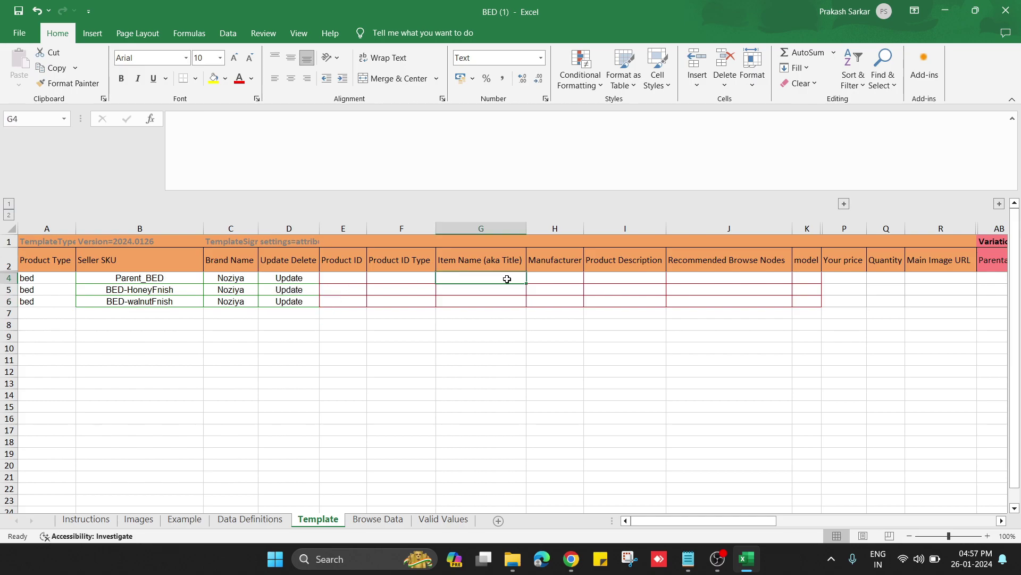
click(688, 559)
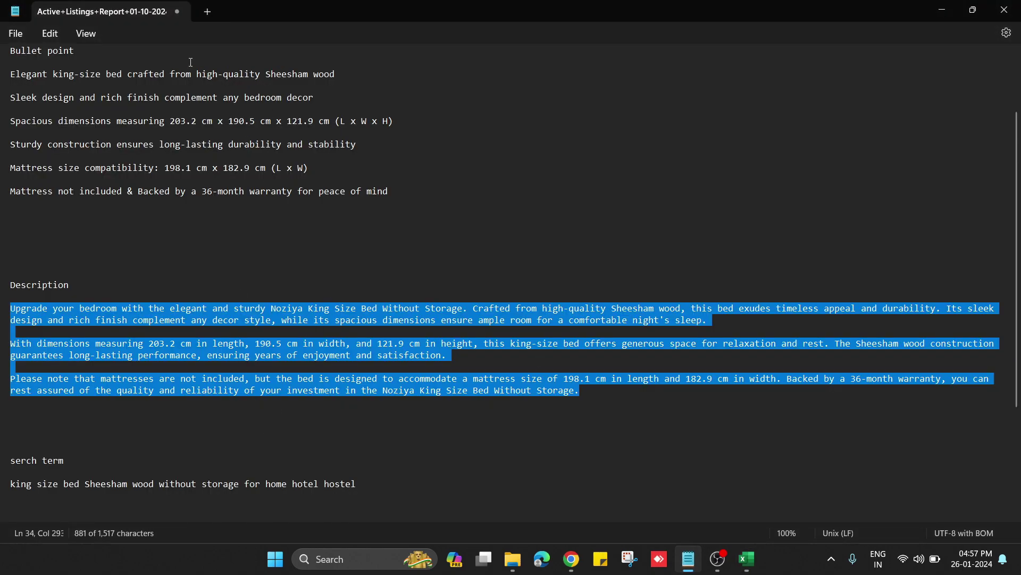
scroll(99, 78, up, 3)
triple_click(80, 95)
key(ctrl+c)
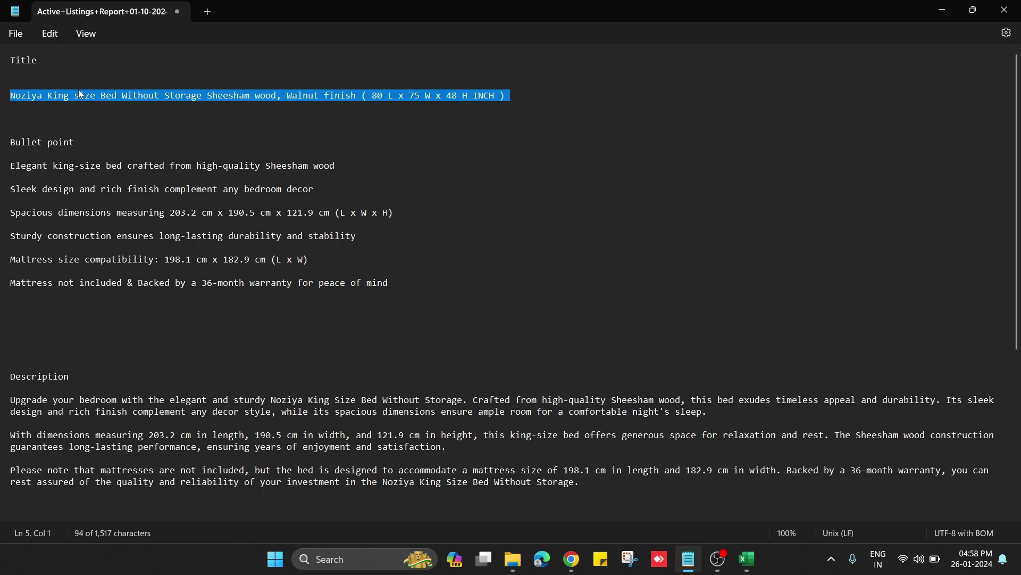
key(alt+Tab)
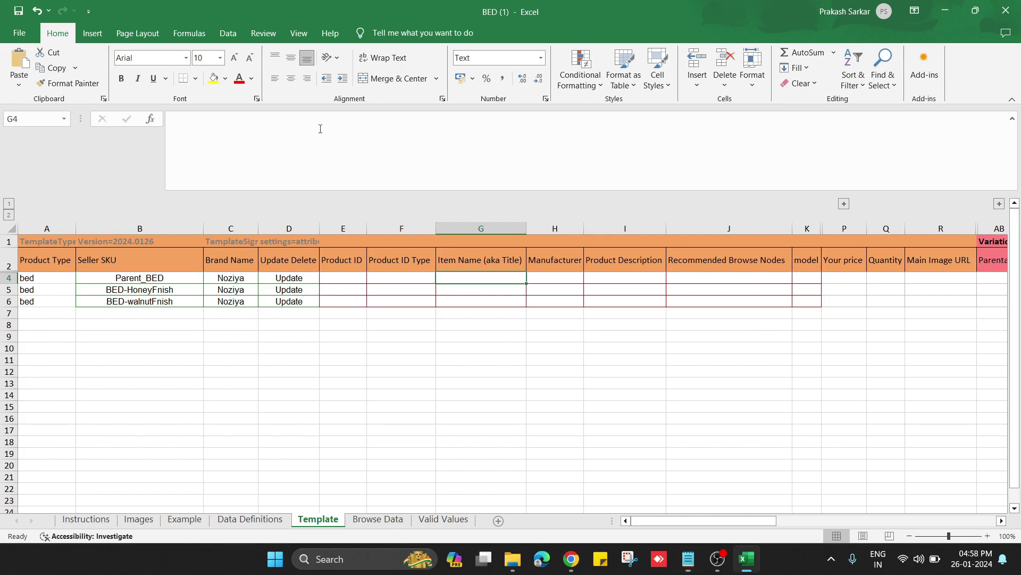
key(ctrl+v)
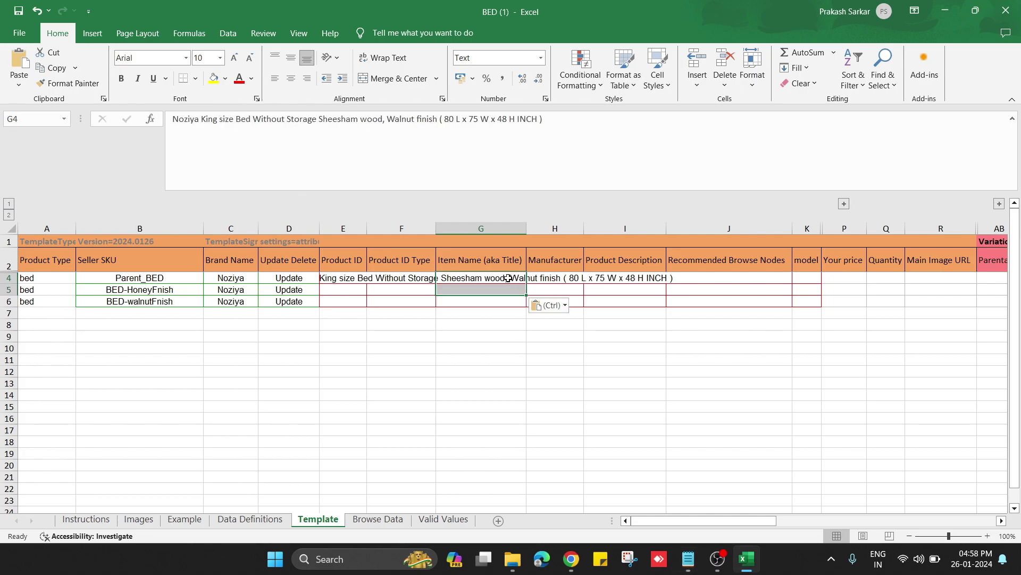
drag(526, 284, 526, 302)
drag(527, 228, 892, 228)
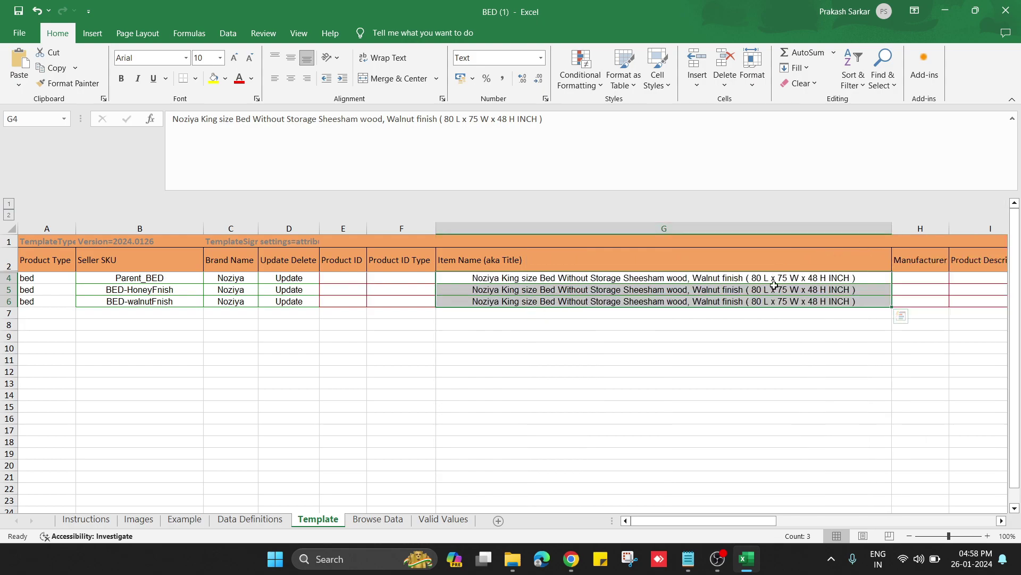
Remove "Walnut finish" from the parent product's Item Name in cell G4.
double_click(876, 291)
double_click(743, 276)
key(BackSpace)
key(BackSpace)
key(BackSpace)
key(BackSpace)
key(BackSpace)
key(BackSpace)
key(BackSpace)
key(BackSpace)
key(BackSpace)
key(BackSpace)
key(BackSpace)
key(BackSpace)
key(BackSpace)
key(BackSpace)
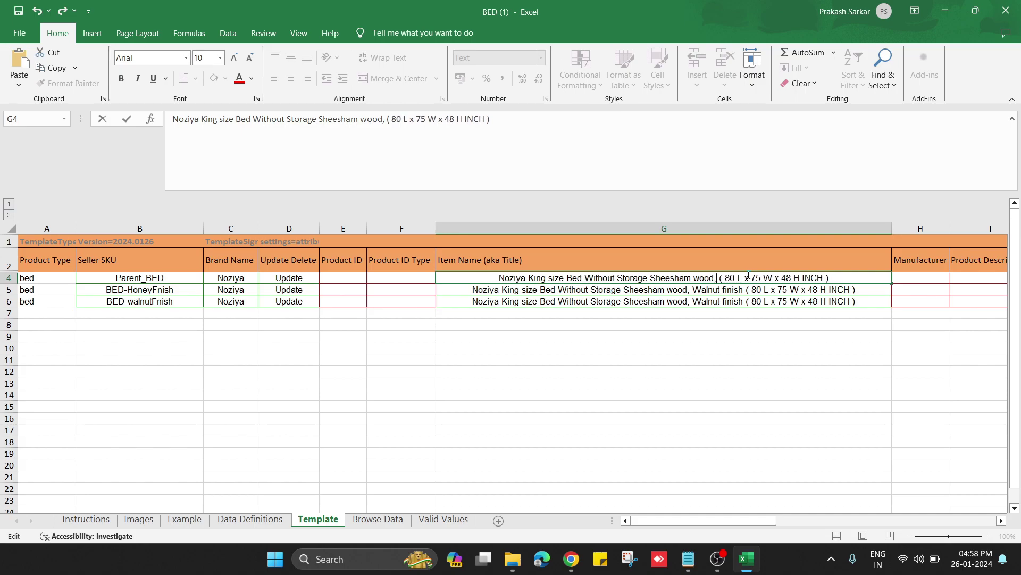
Replace Walnut with Honey in the Item Name of the BED-HoneyFnish row in cell G5.
double_click(703, 290)
double_click(703, 290)
text(honey)
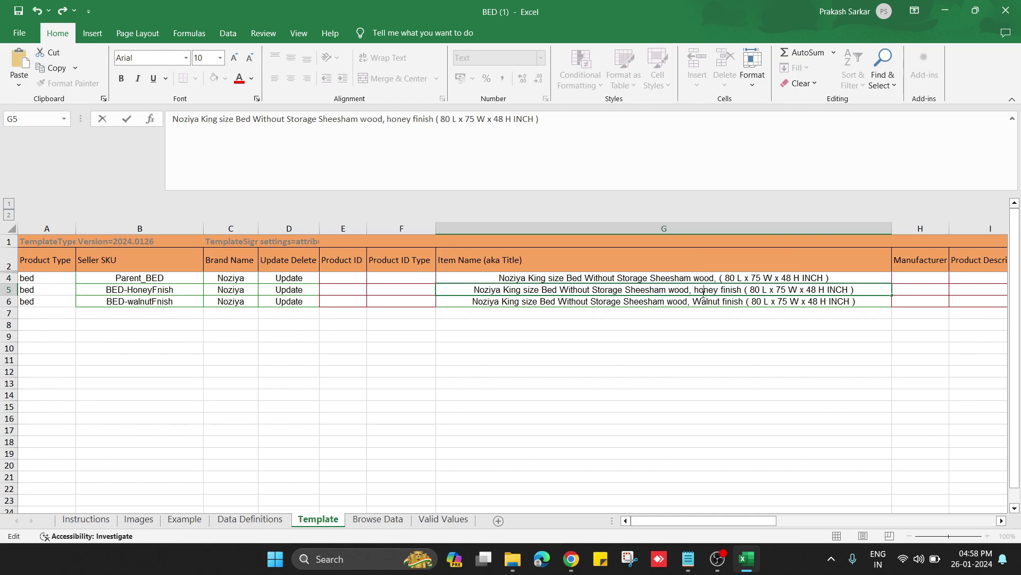
key(BackSpace)
text(H)
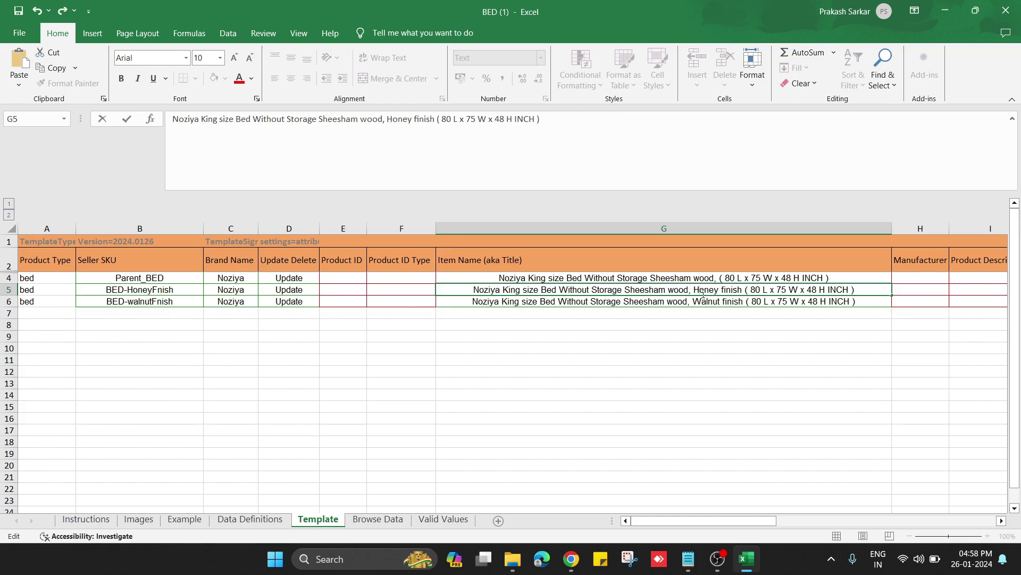
click(752, 332)
click(809, 277)
click(803, 323)
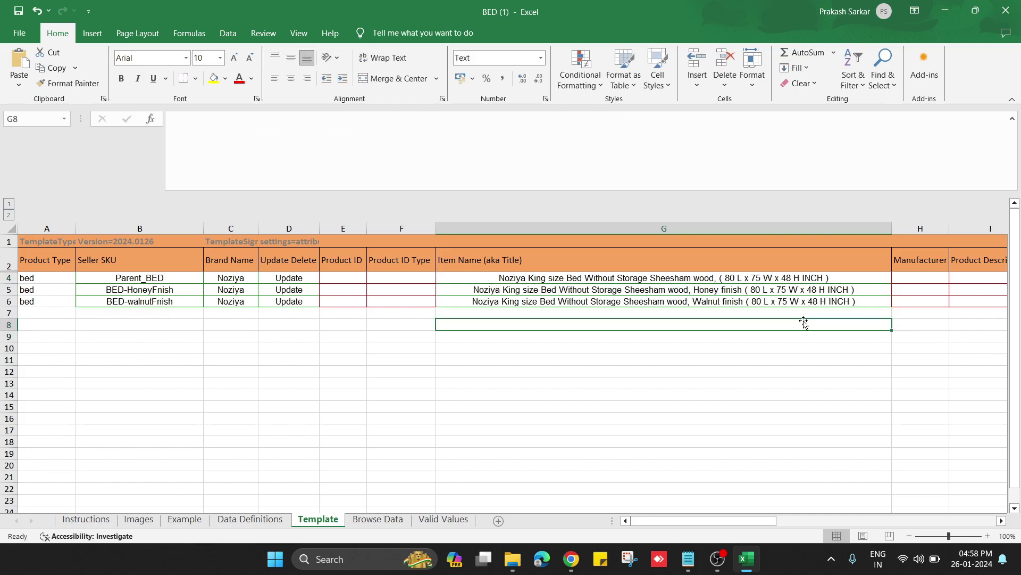
click(737, 279)
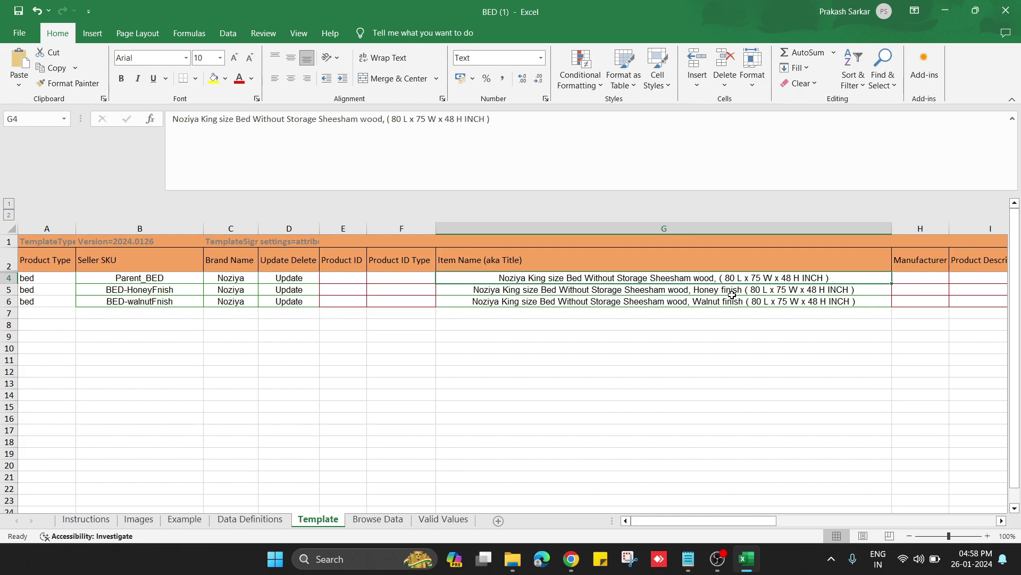
Enter Noziya as the Manufacturer in cell H4 and fill it down through row 6.
click(903, 290)
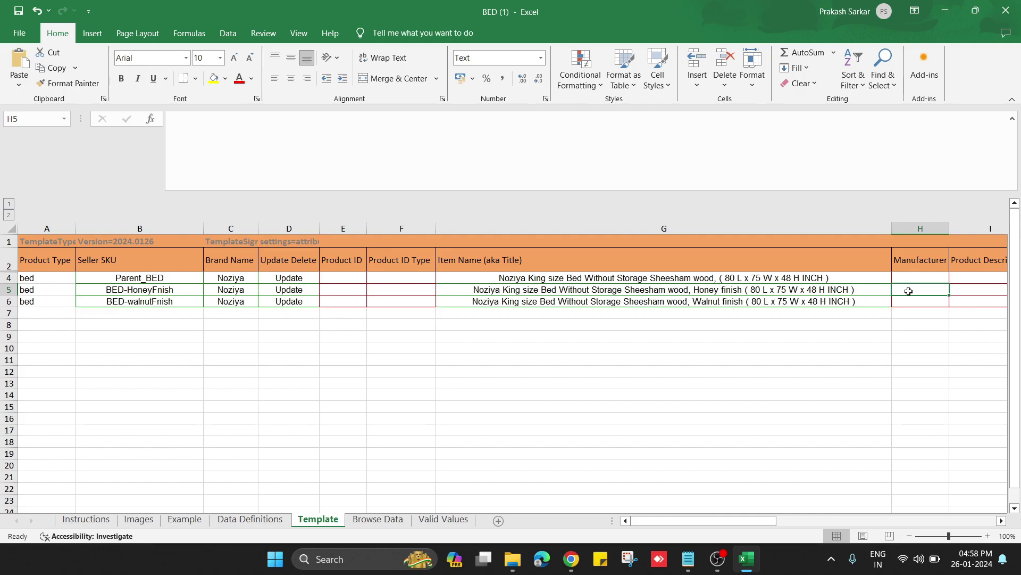
key(Right)
key(Right)
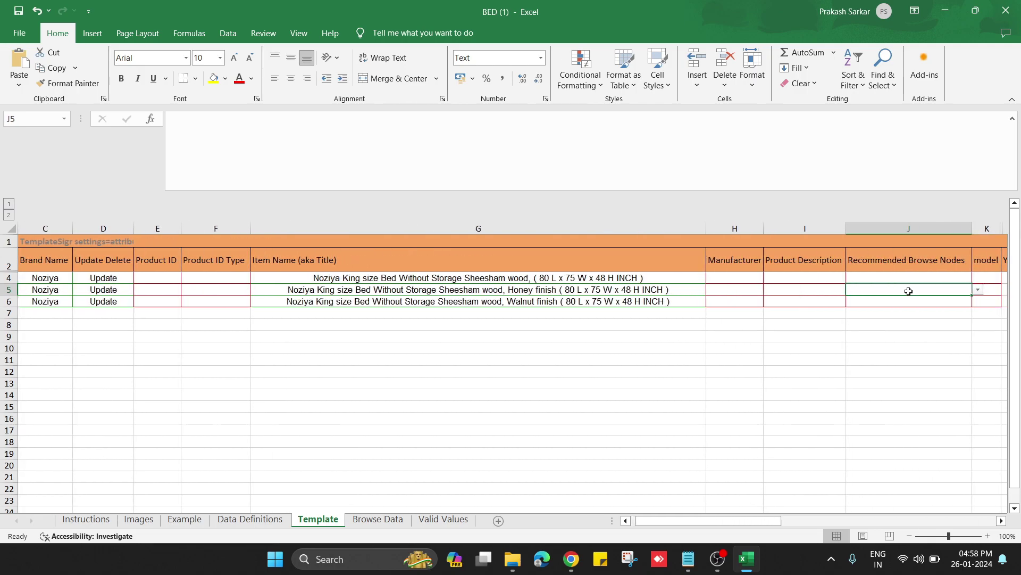
key(Left)
key(Left)
key(Up)
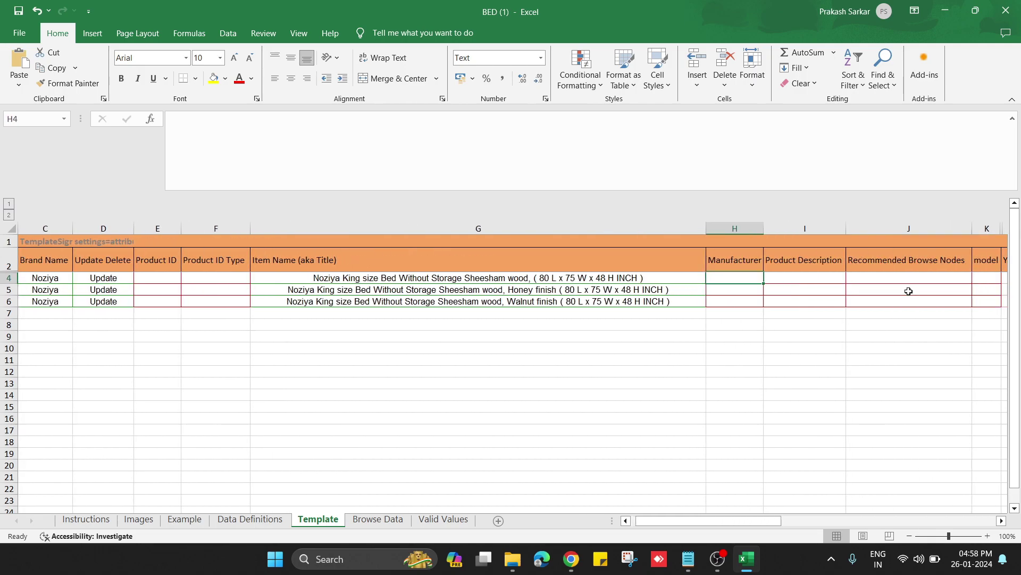
text(Noziya)
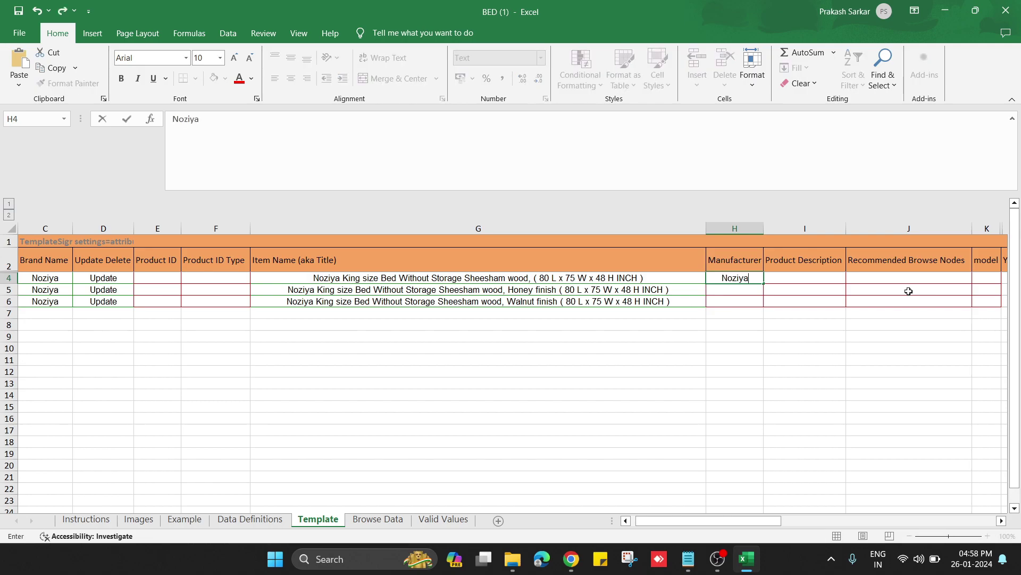
key(shift+Down)
key(shift+Down)
key(ctrl+d)
key(Right)
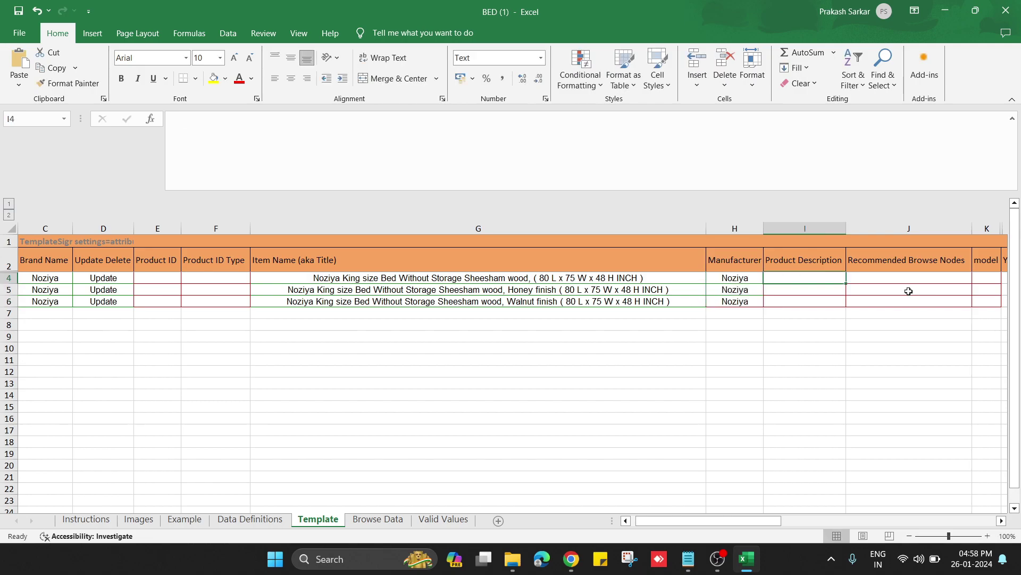
Copy the description paragraphs from the Notepad notes into Product Description cell I4 and fill them down through row 6.
key(alt+Tab)
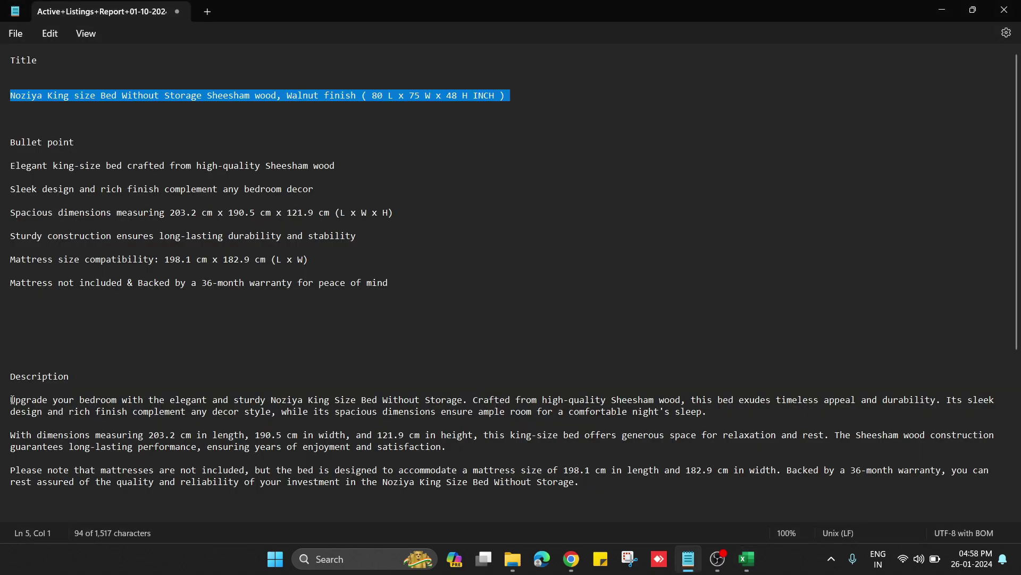
drag(12, 399, 646, 500)
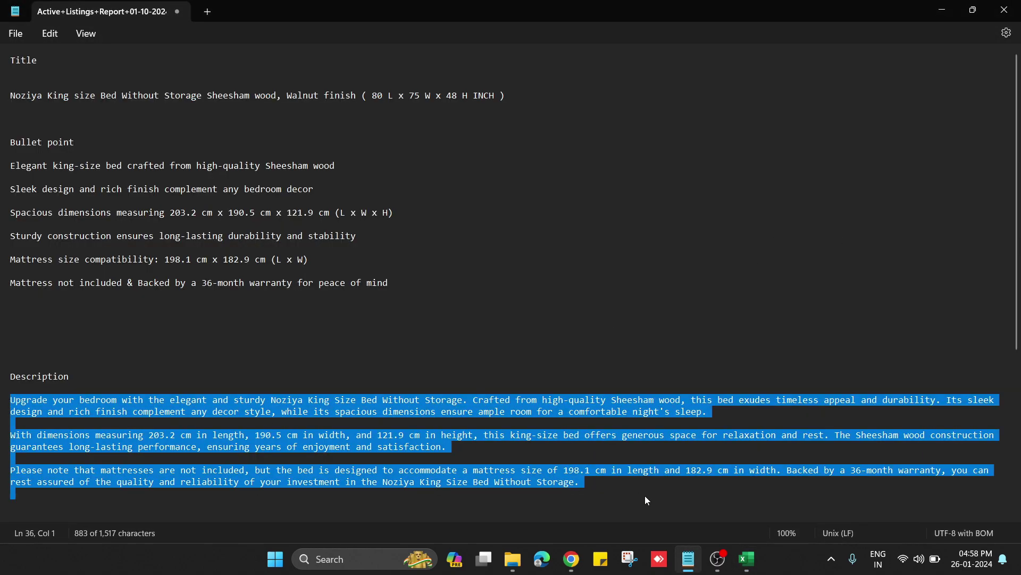
key(ctrl+c)
key(alt+Tab)
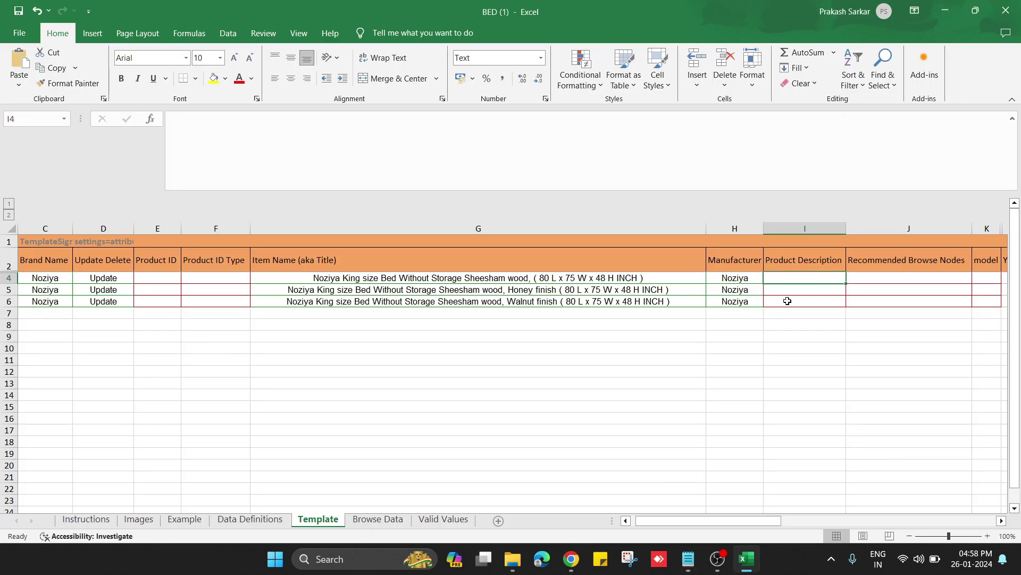
key(ctrl+v)
key(ctrl+z)
double_click(825, 279)
key(ctrl+v)
click(827, 479)
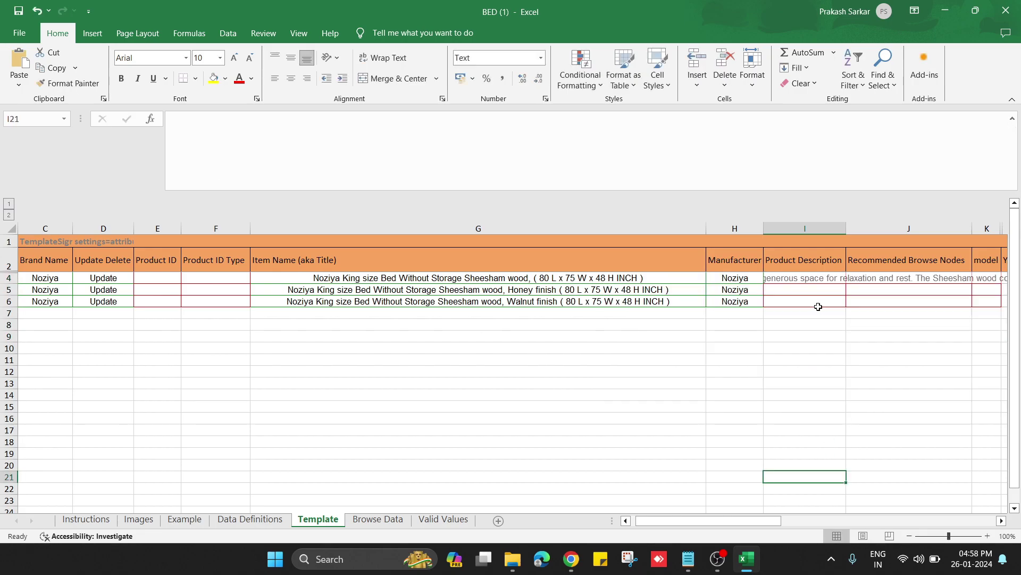
drag(817, 279, 815, 302)
key(ctrl+d)
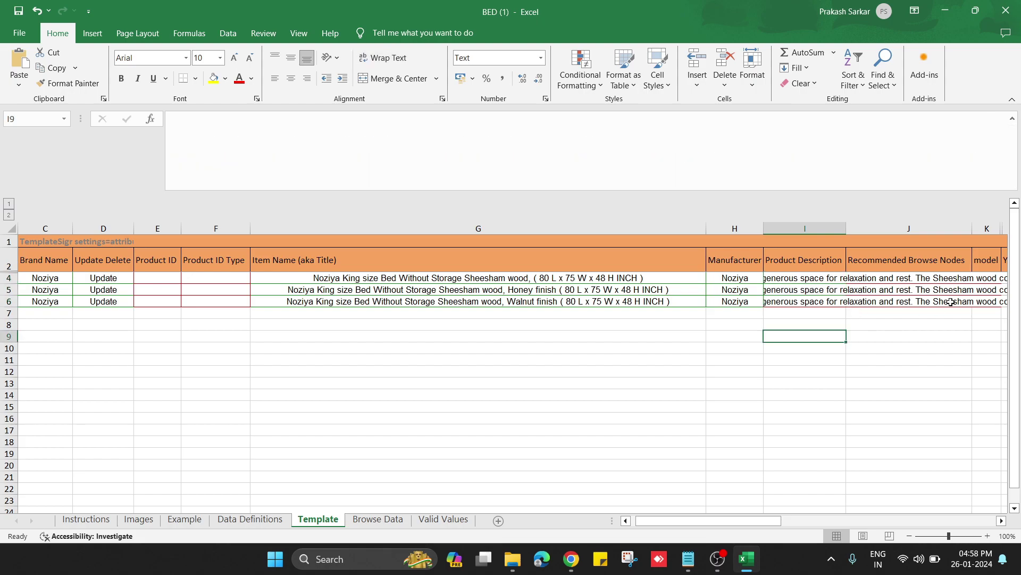
click(960, 279)
click(978, 278)
click(949, 291)
drag(950, 277, 942, 302)
key(ctrl+d)
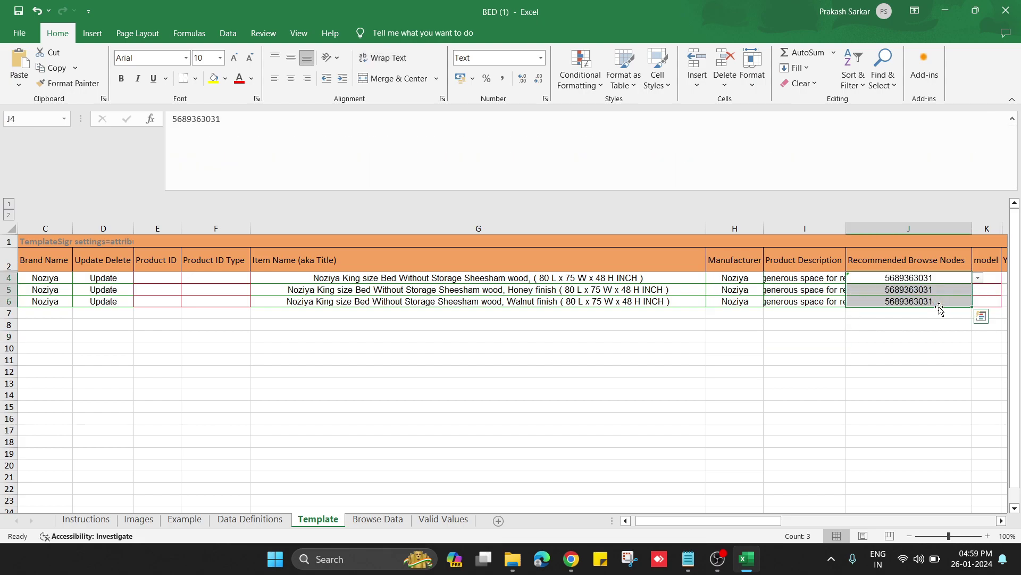
Clear the parent row's Manufacturer, Product Description and Recommended Browse Nodes in cells H4:J4.
key(Right)
key(Right)
key(Right)
key(Right)
key(Right)
key(Right)
key(Right)
key(Right)
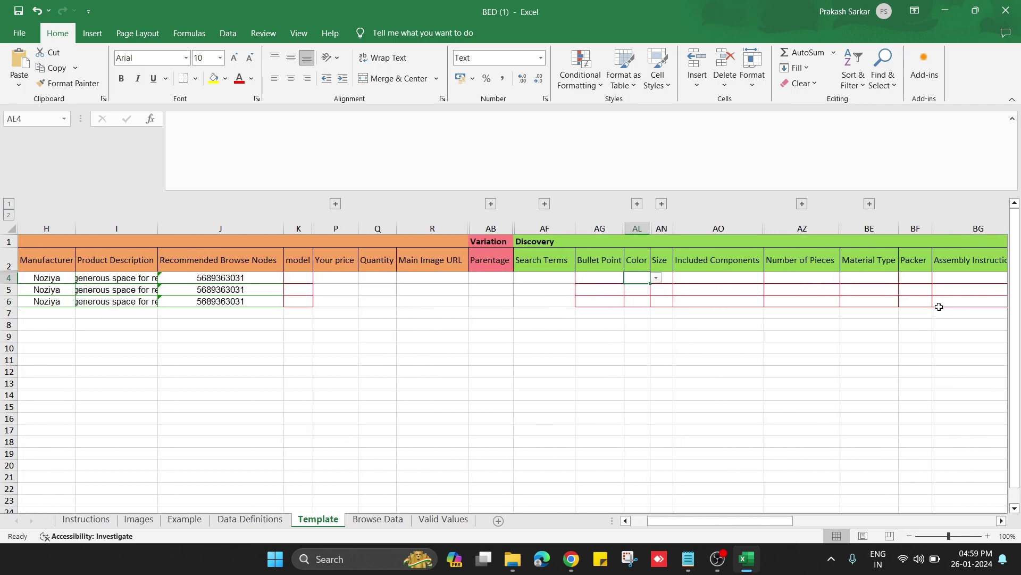
click(266, 350)
click(240, 278)
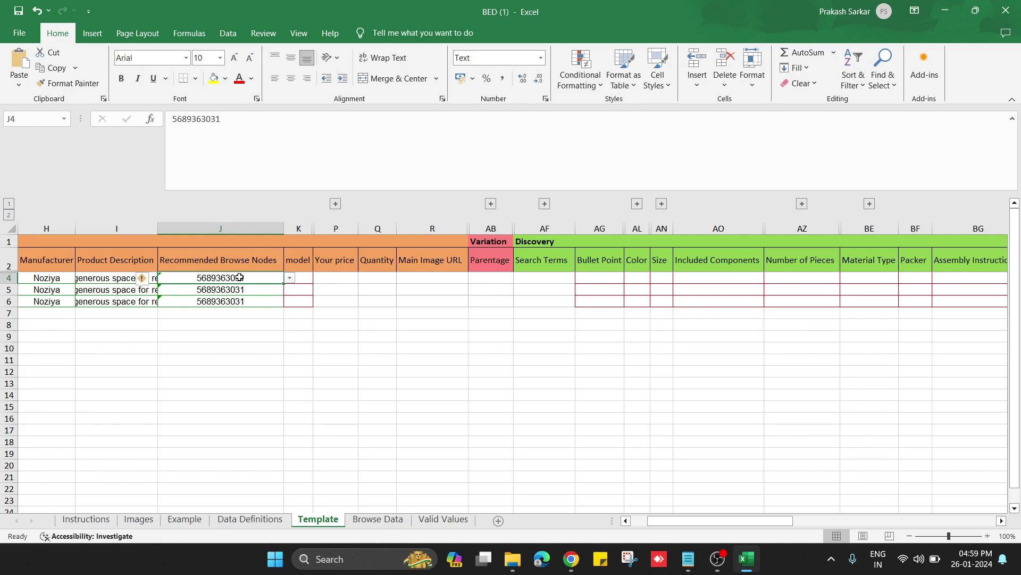
key(shift+Left)
key(shift+Left)
key(shift+Left)
key(shift+Left)
key(shift+Left)
key(shift+Right)
key(shift+Right)
key(shift+Right)
key(shift+Right)
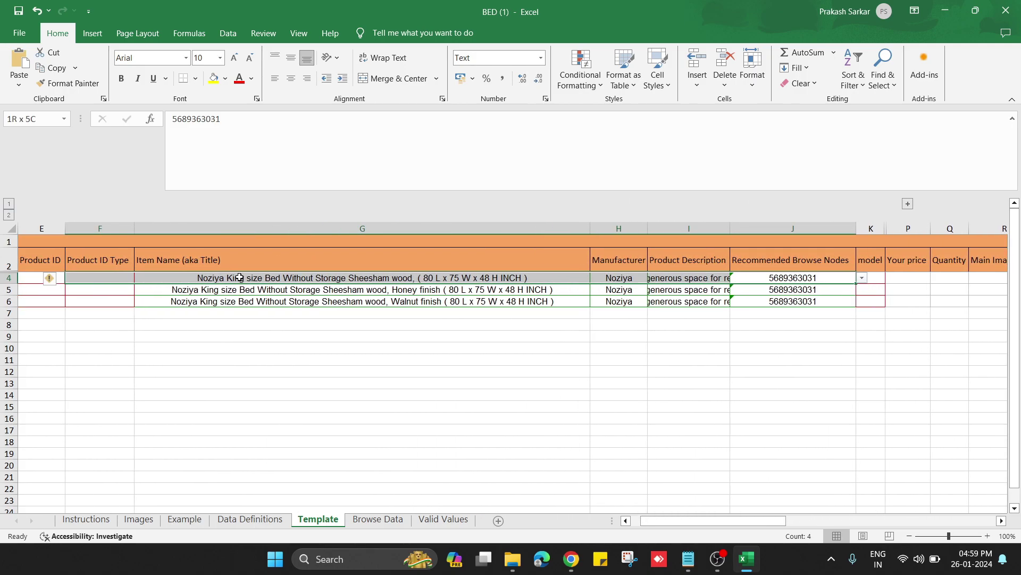
key(shift+Left)
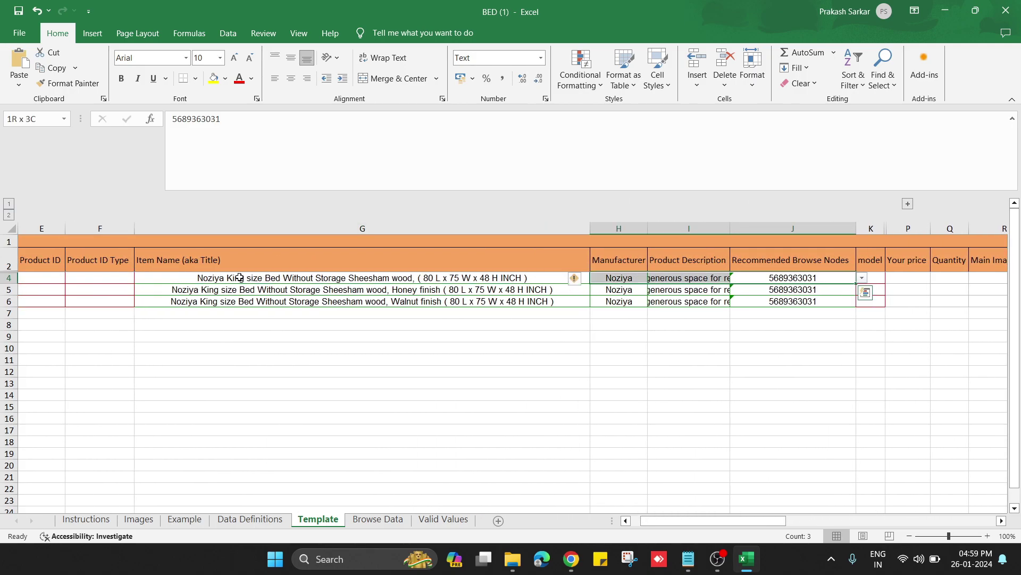
key(Delete)
Expand the collapsed group of columns between model and Your price.
key(Right)
key(Right)
key(Right)
key(Right)
key(Right)
key(Right)
key(Right)
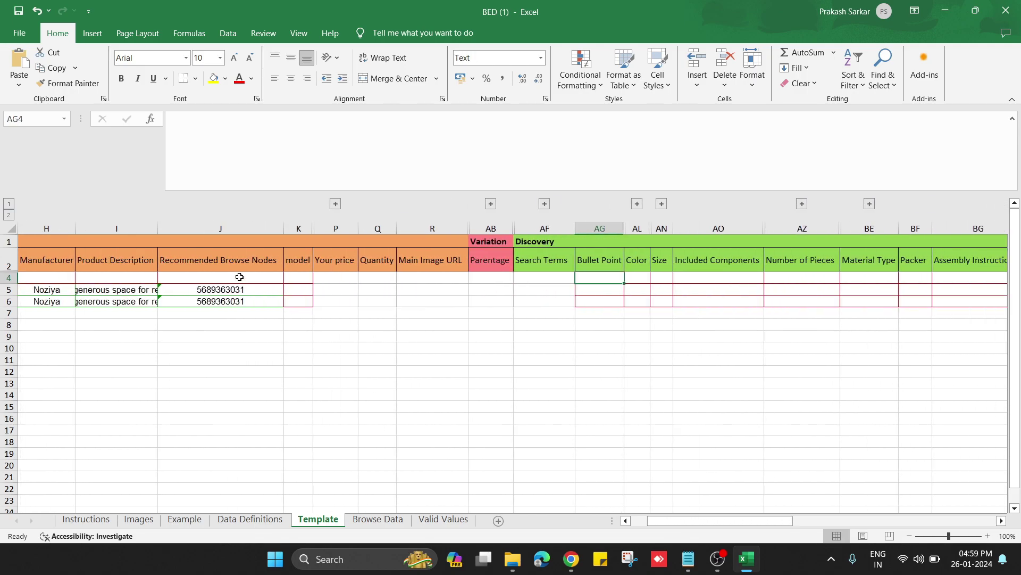
click(335, 204)
Copy the SKUs BED-HoneyFnish and BED-walnutFnish into model cells K5:K6 and widen column K to show them.
click(295, 293)
click(300, 329)
drag(299, 329, 12, 372)
drag(170, 291, 168, 301)
key(ctrl+c)
key(Right)
key(Right)
key(Right)
key(Right)
key(Right)
key(Right)
key(Right)
key(Right)
key(Right)
key(Right)
key(Right)
key(Right)
key(Right)
key(Right)
key(Right)
key(Right)
key(Left)
key(Left)
key(Left)
key(Left)
key(Left)
key(Left)
key(Left)
key(ctrl+v)
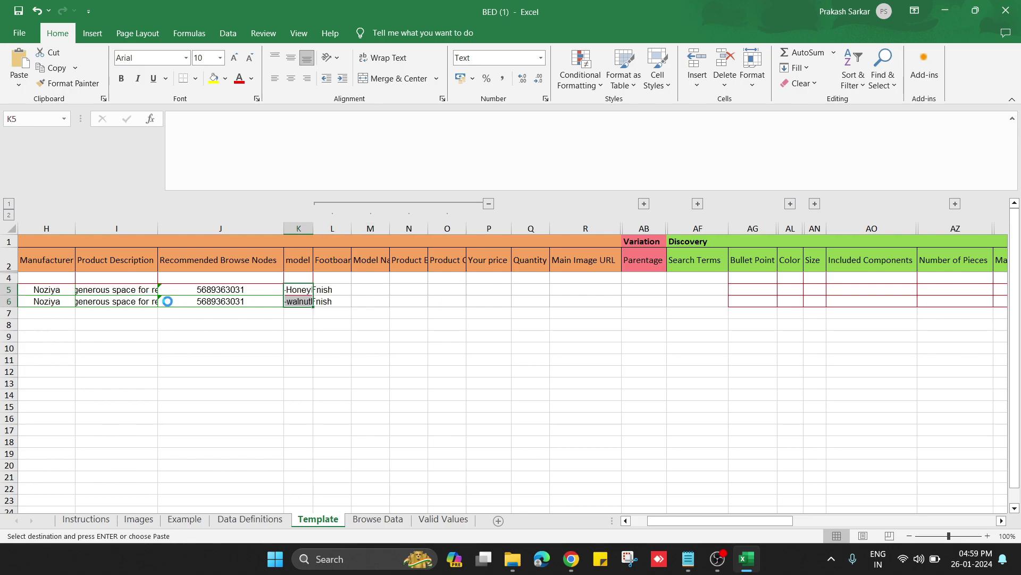
double_click(313, 228)
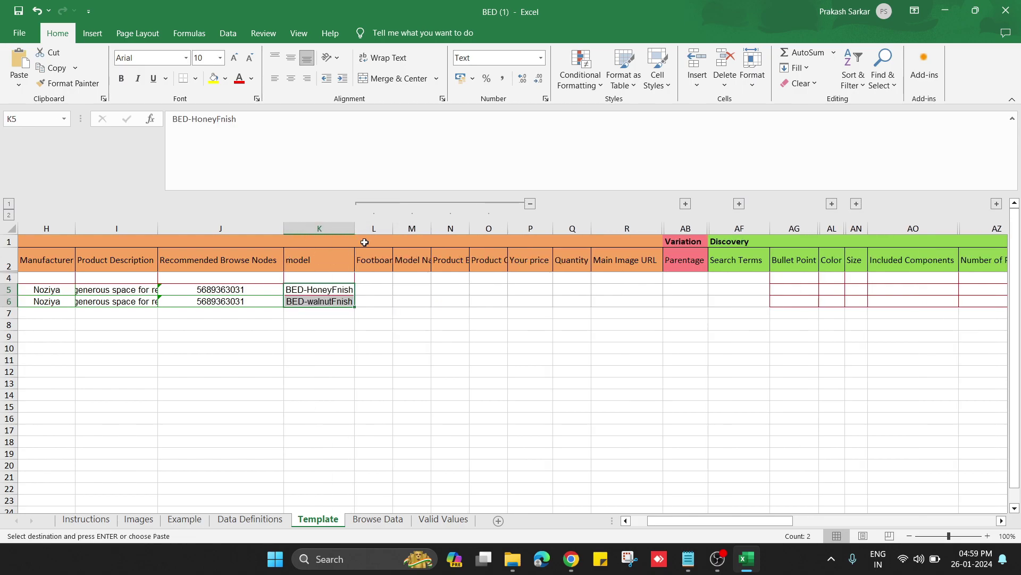
drag(356, 228, 410, 230)
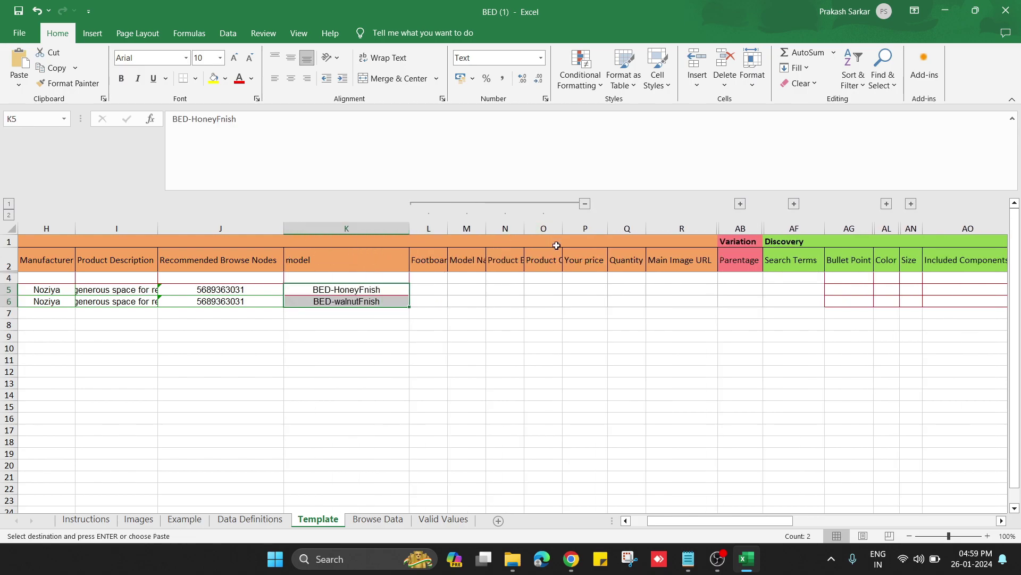
Enter 34000 as Your price in cell P5 and fill it down to row 6.
click(593, 289)
text(34000)
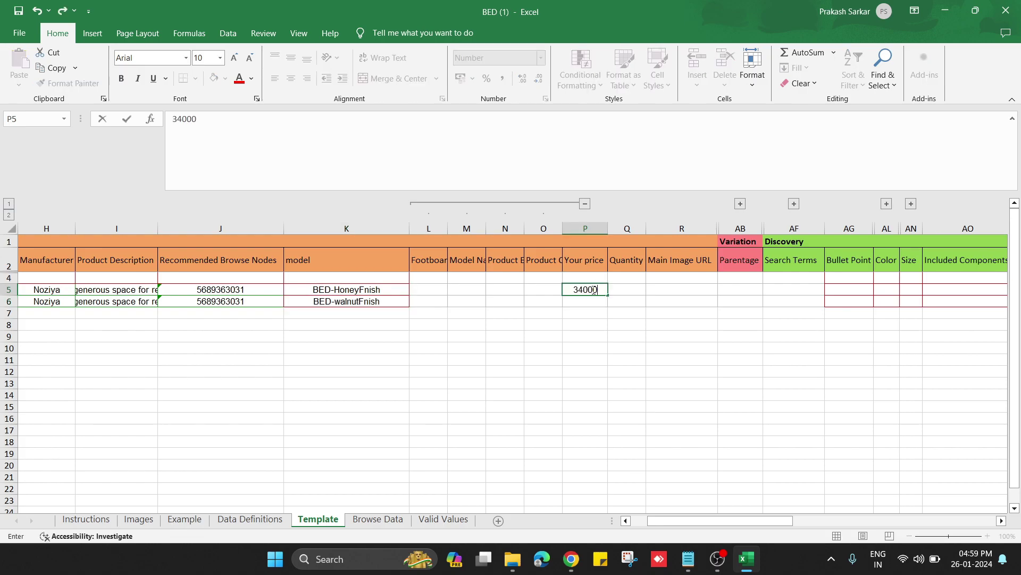
key(shift+Down)
key(ctrl+d)
key(Right)
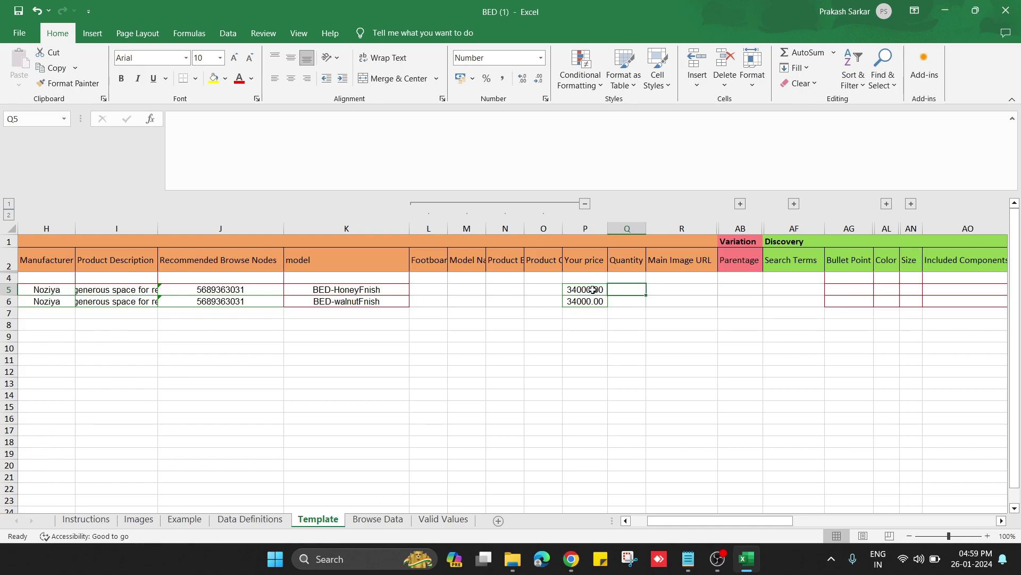
Widen the Product Care Instructions and Product Exemption Reason columns so their full headers can be read.
drag(564, 226, 697, 226)
click(590, 288)
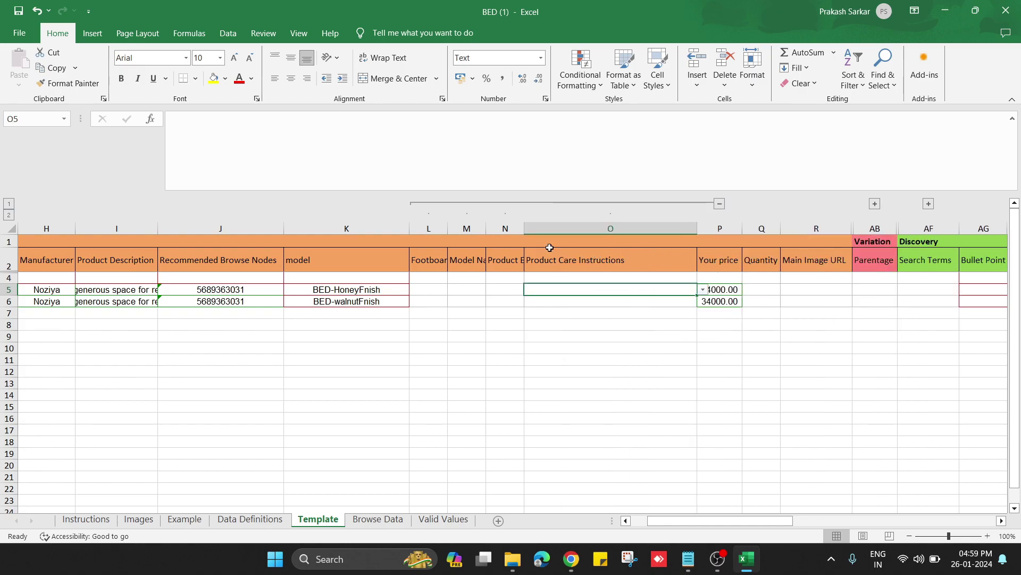
drag(525, 228, 658, 226)
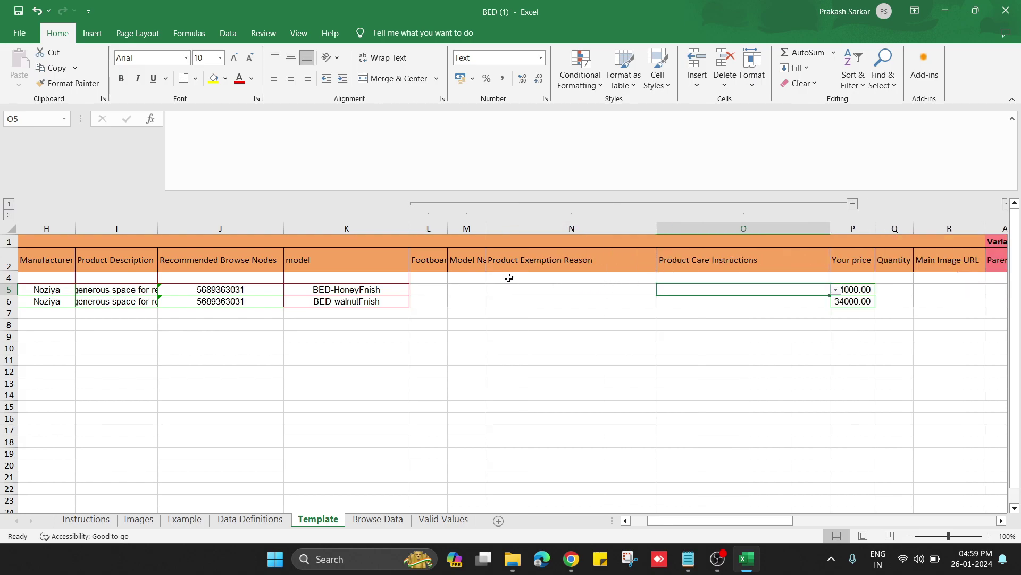
Set the Product Exemption Reason to Manufacture on Demand for both variations in cells N5:N6.
click(597, 289)
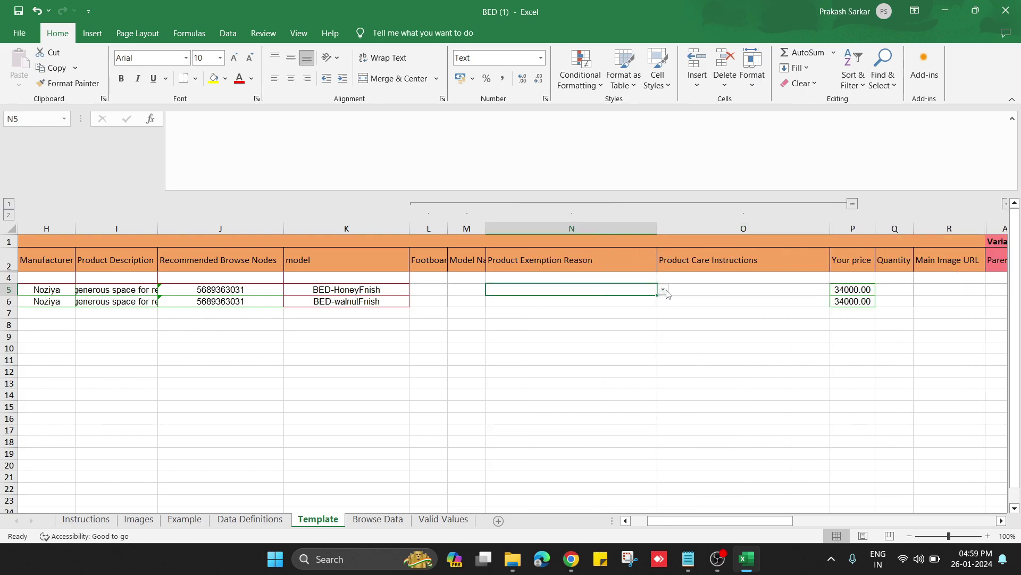
click(664, 289)
click(623, 318)
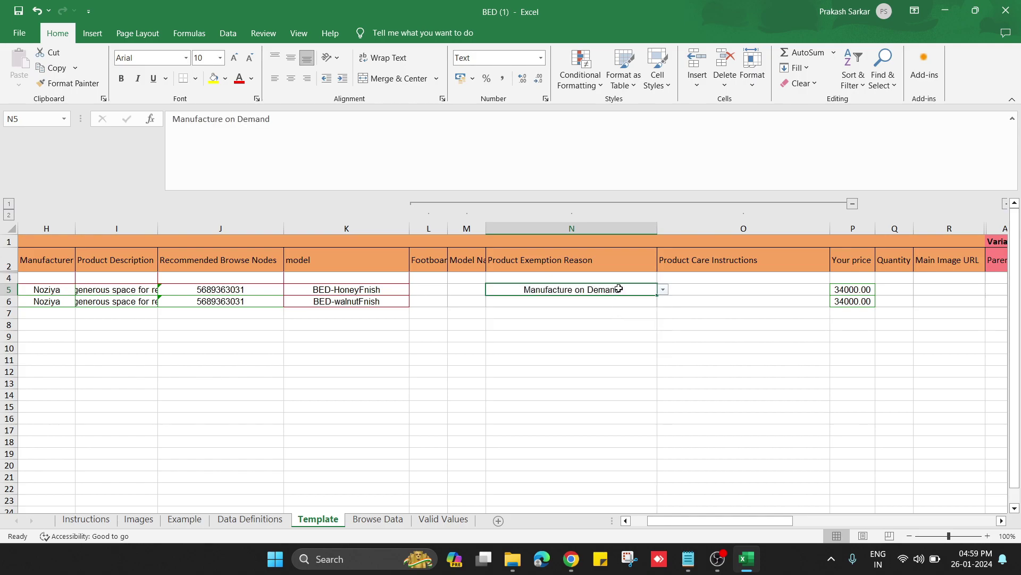
click(645, 299)
click(752, 290)
drag(799, 322, 1013, 357)
Enter a Quantity of 5 for both variations in cells Q5:Q6 and expand the collapsed image URL columns before Parentage.
click(844, 289)
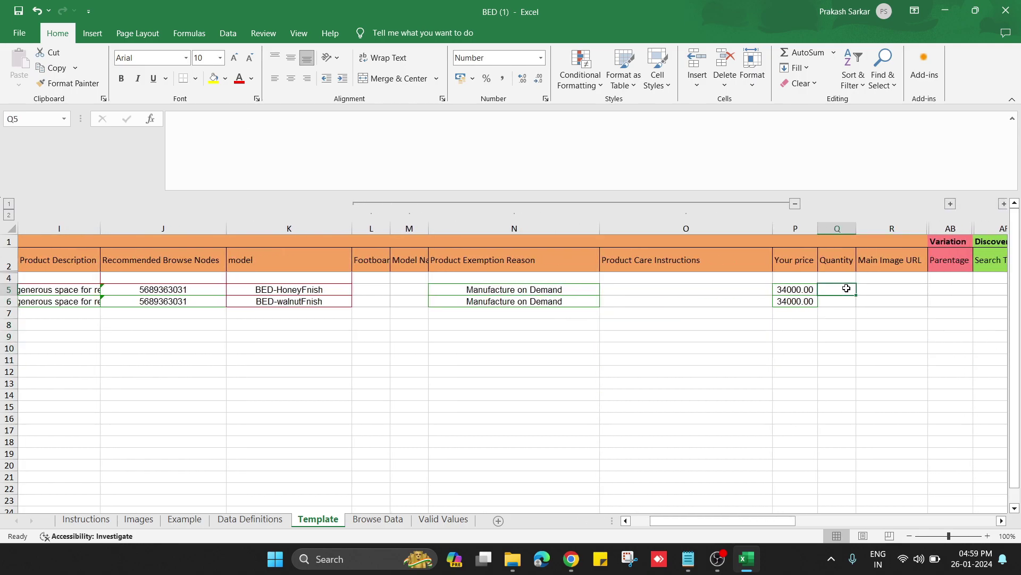
text(5)
key(Tab)
key(Tab)
key(Tab)
key(Tab)
key(Tab)
key(Tab)
key(Tab)
key(Tab)
key(Tab)
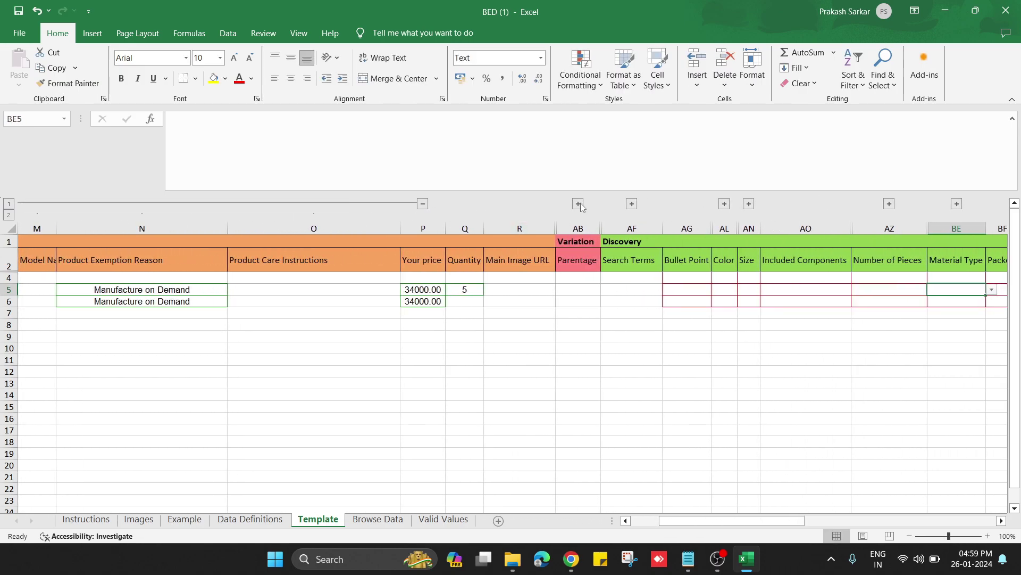
click(579, 204)
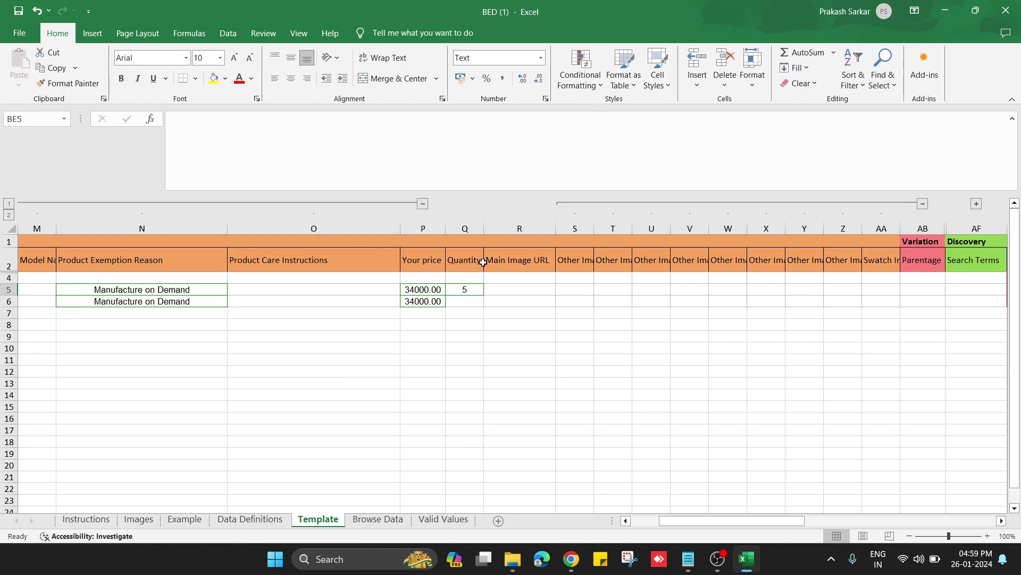
drag(466, 289, 468, 301)
key(ctrl+d)
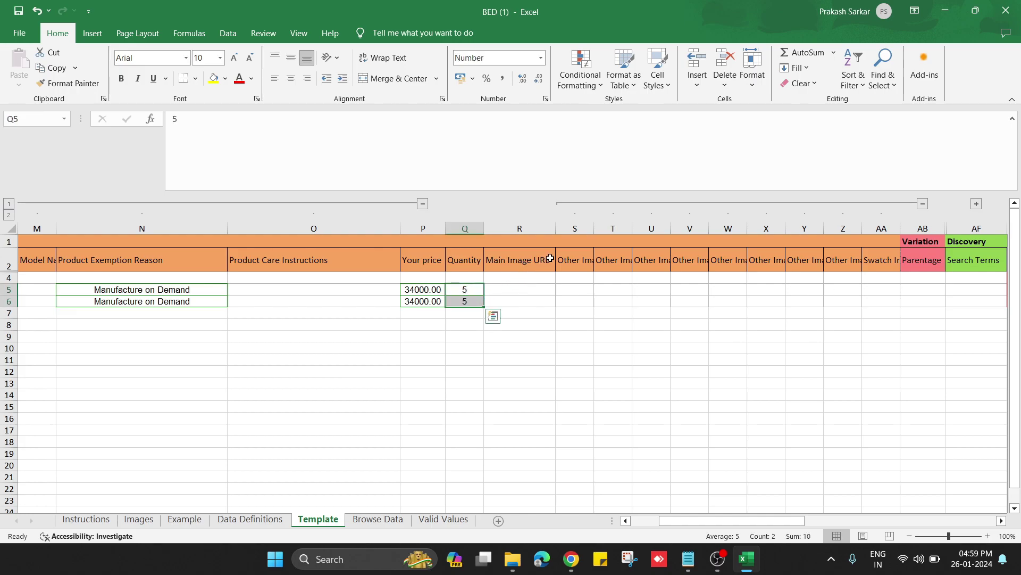
Check the Swatch Image URL header's note, and open the Amazon India store in a new Chrome tab.
click(848, 261)
click(875, 260)
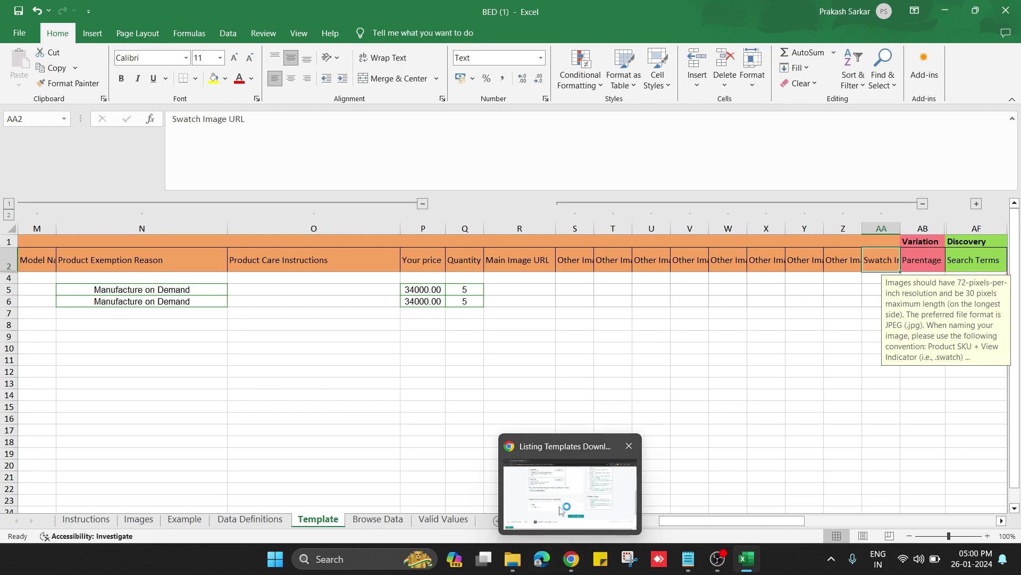
click(572, 468)
click(194, 14)
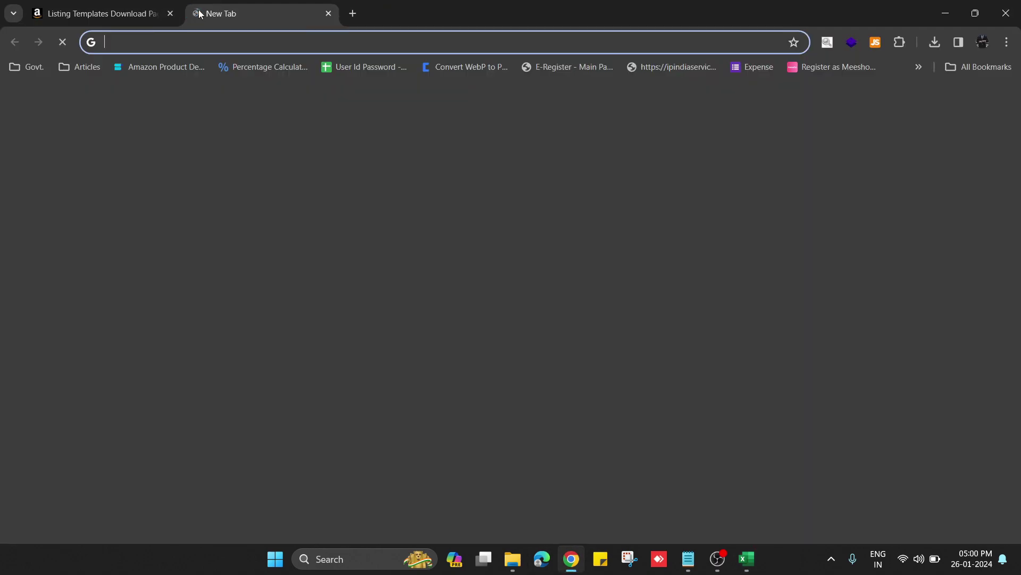
text(amazon)
key(Delete)
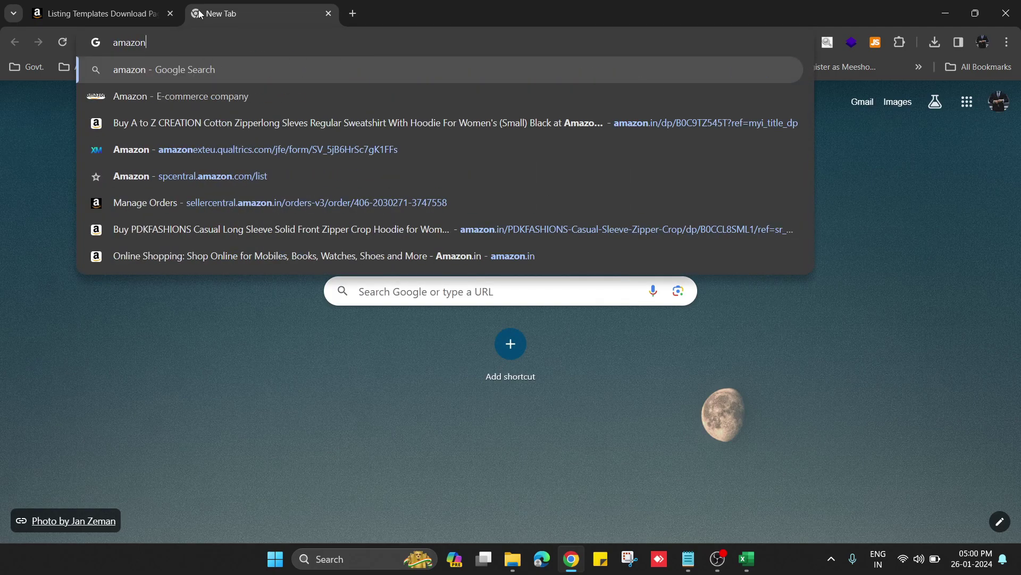
key(Return)
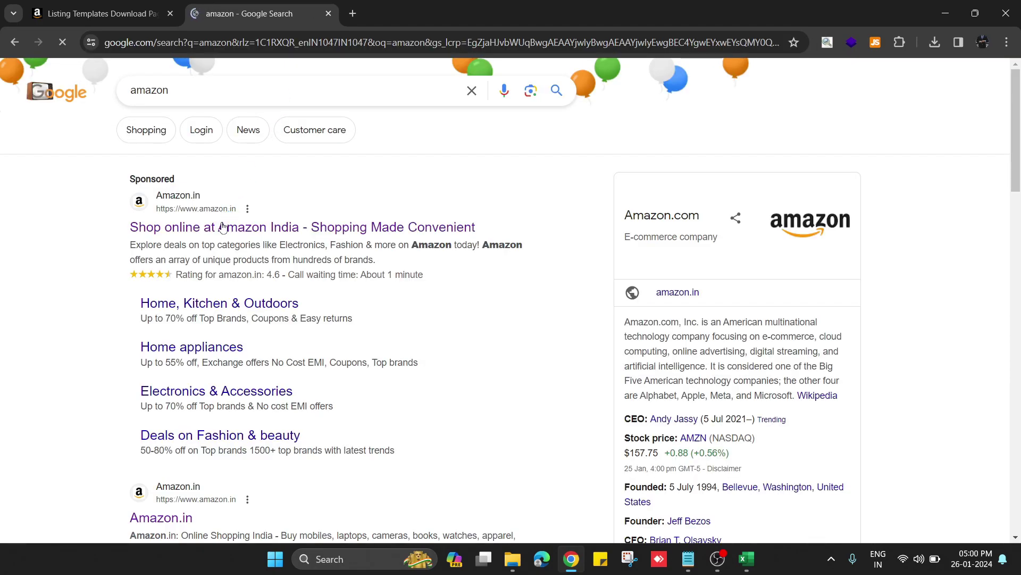
click(222, 226)
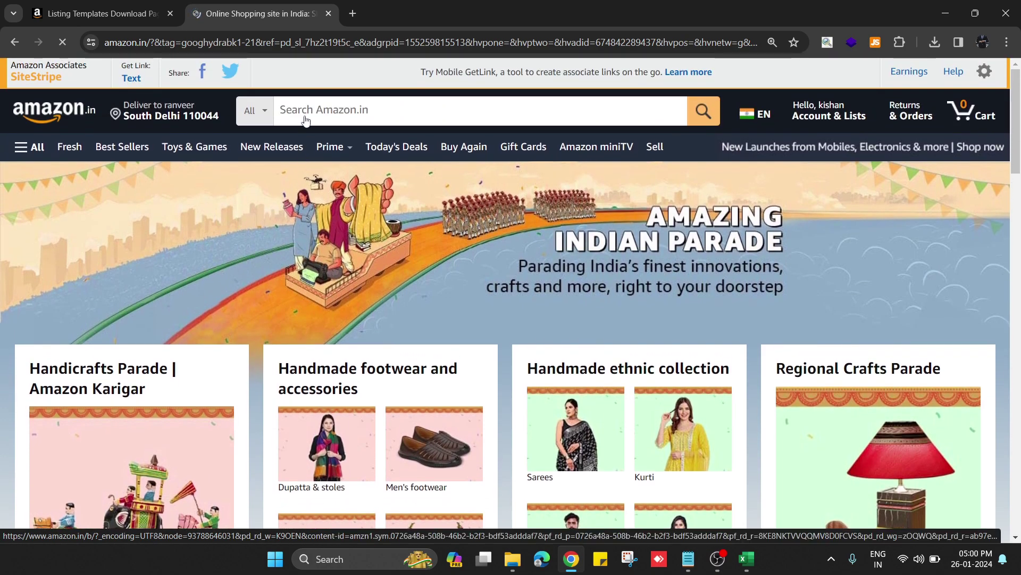
Search the Amazon store for "top".
click(308, 113)
scroll(557, 319, down, 9)
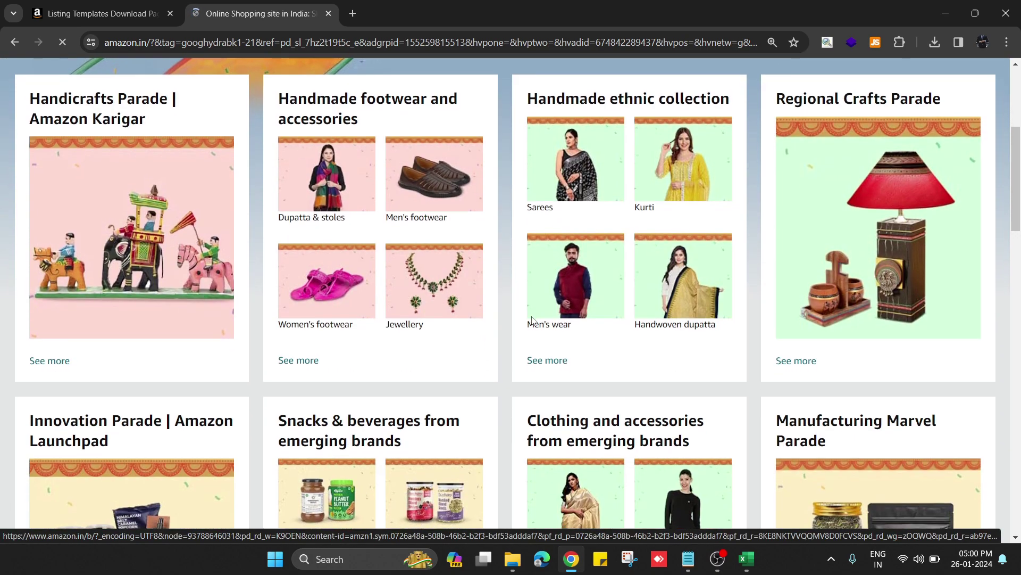
scroll(556, 316, down, 6)
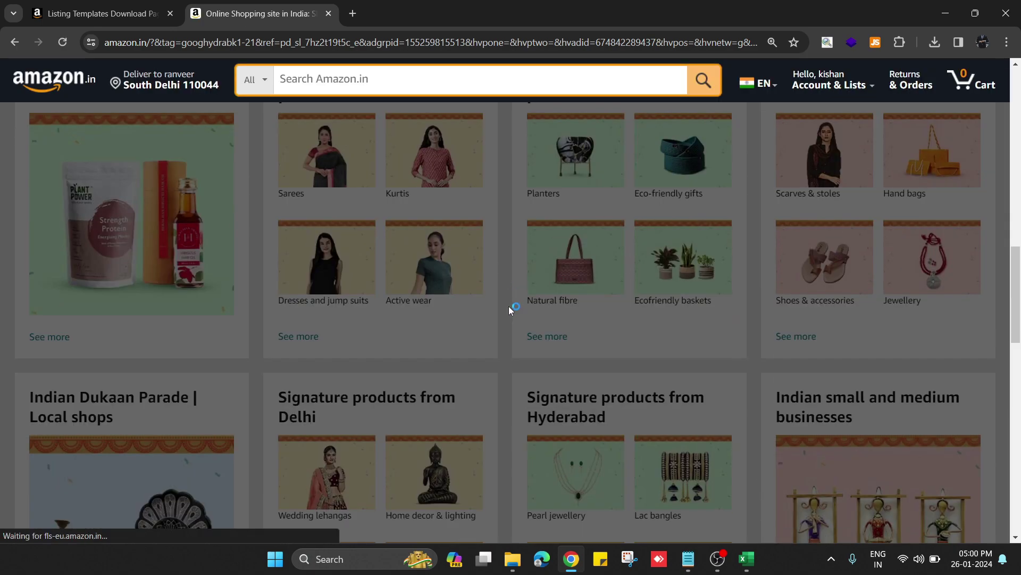
scroll(509, 301, up, 6)
click(366, 80)
text(top)
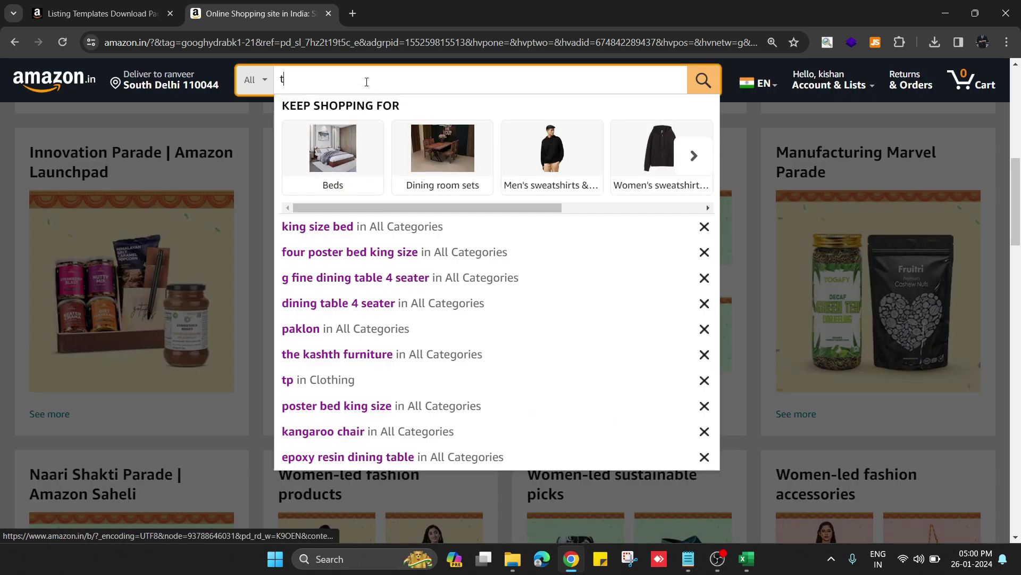
key(Return)
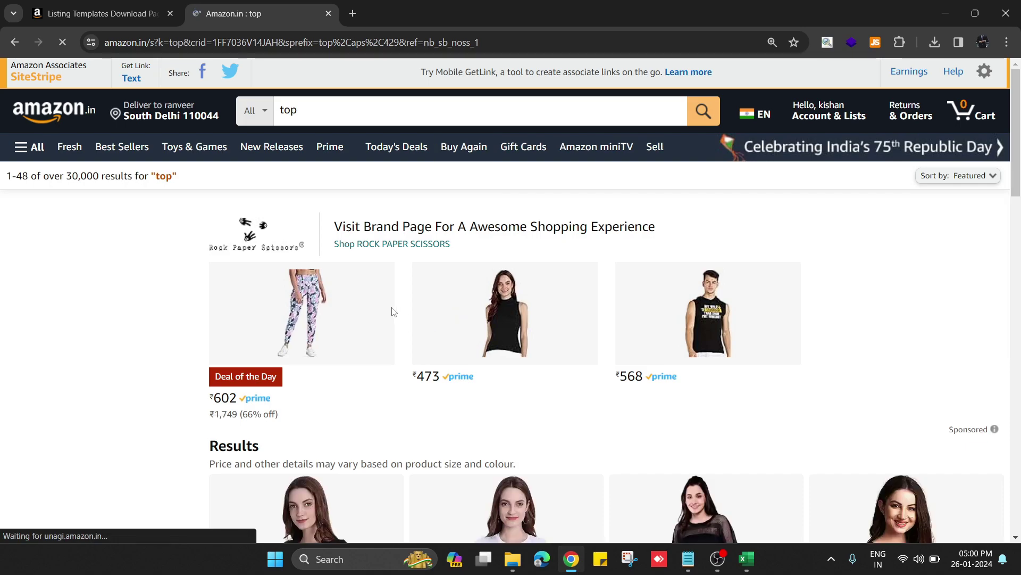
Open the white flower-embroidered tank crop top from the results and examine its colour swatch images.
scroll(392, 312, down, 4)
scroll(564, 317, down, 5)
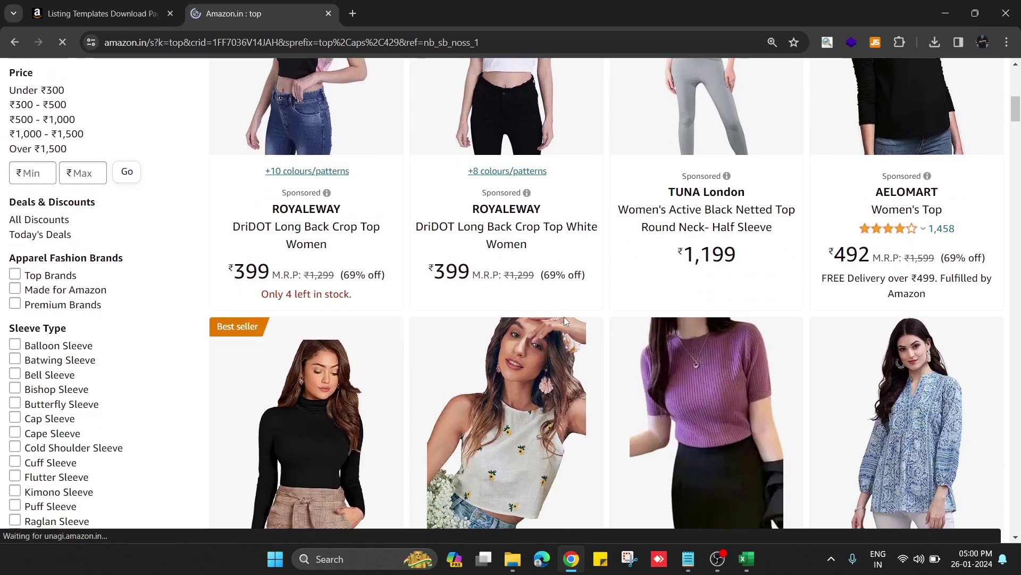
click(555, 272)
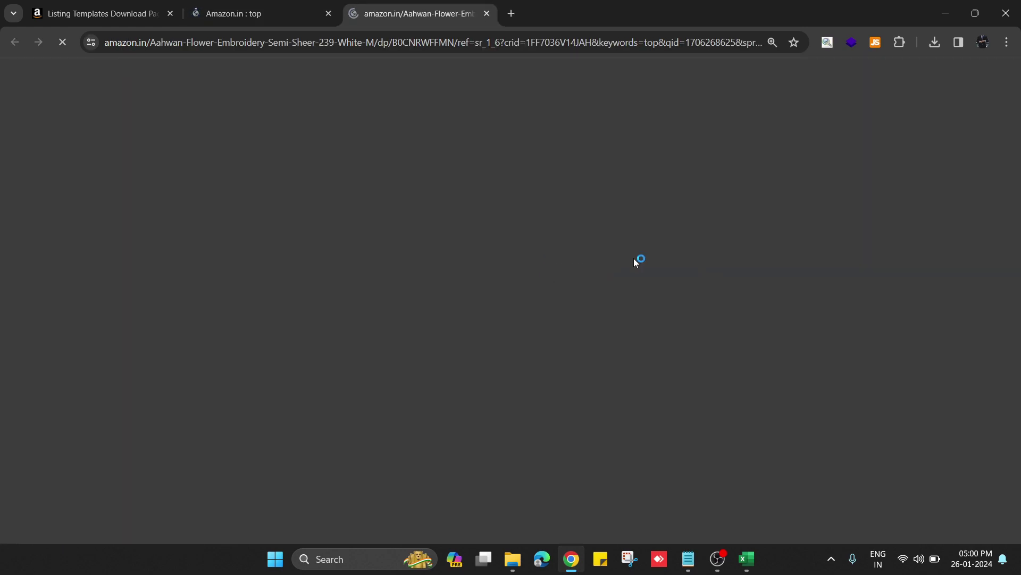
scroll(649, 311, down, 2)
scroll(652, 315, down, 1)
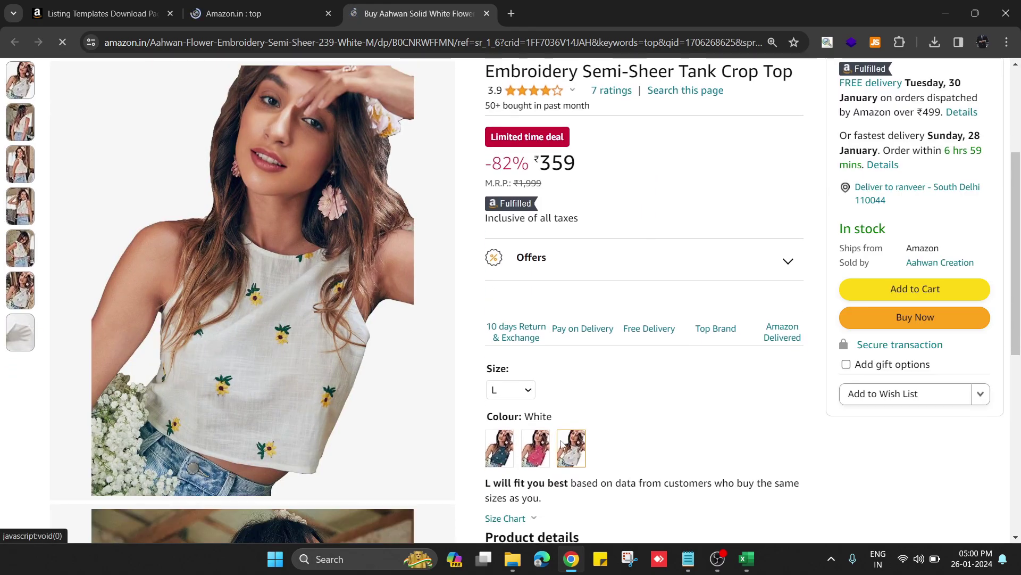
drag(594, 450, 483, 442)
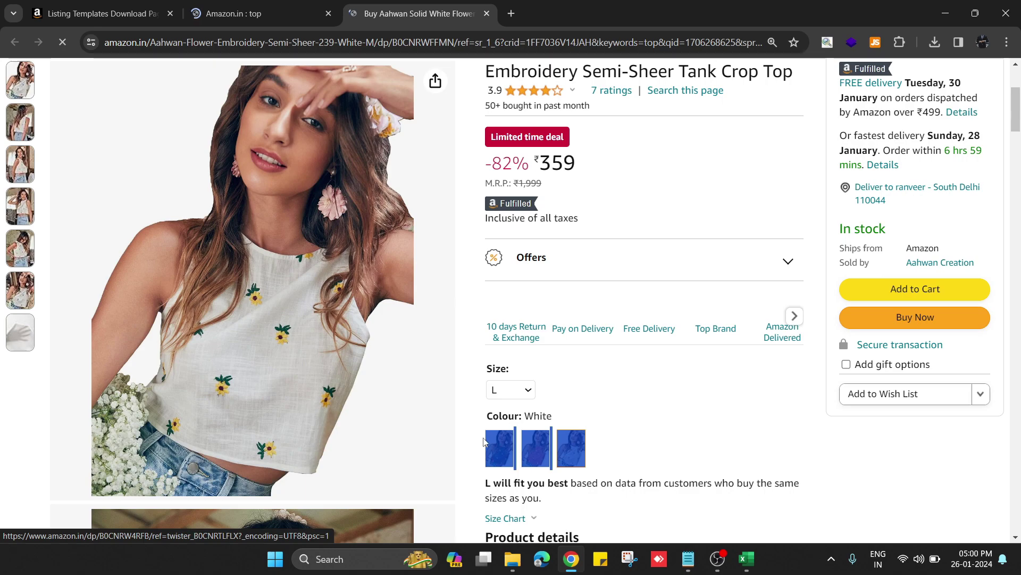
click(495, 441)
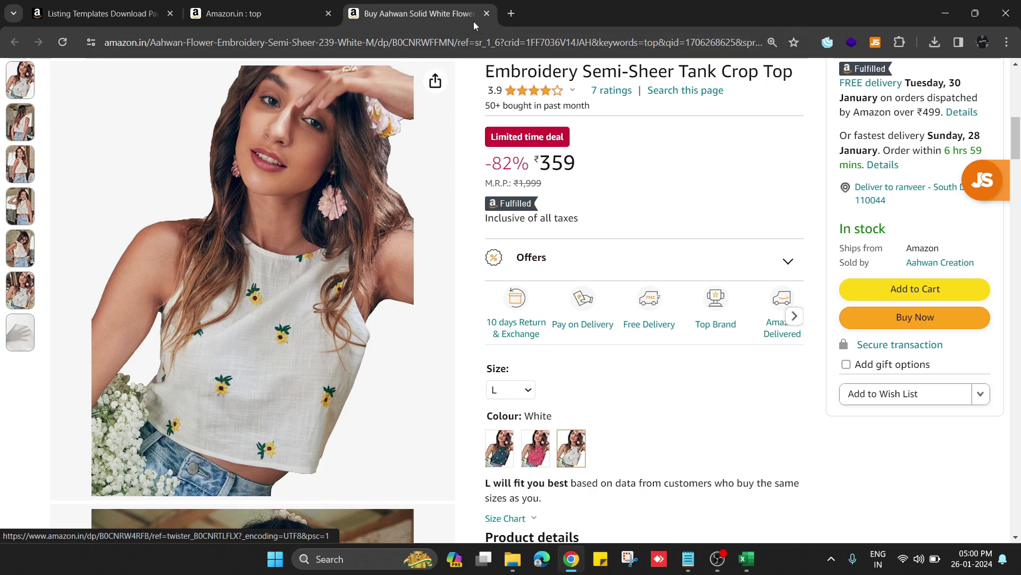
Close the crop top page, return to the Excel template and select the Honey variation's Main Image URL cell R5.
click(486, 14)
key(alt+Tab)
key(alt+Tab)
key(alt+Tab)
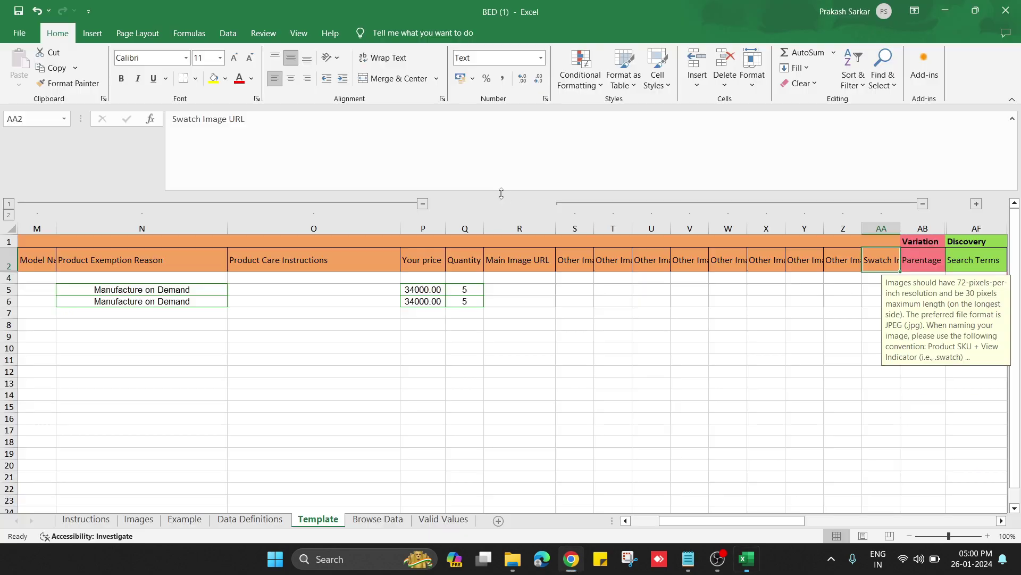
click(545, 288)
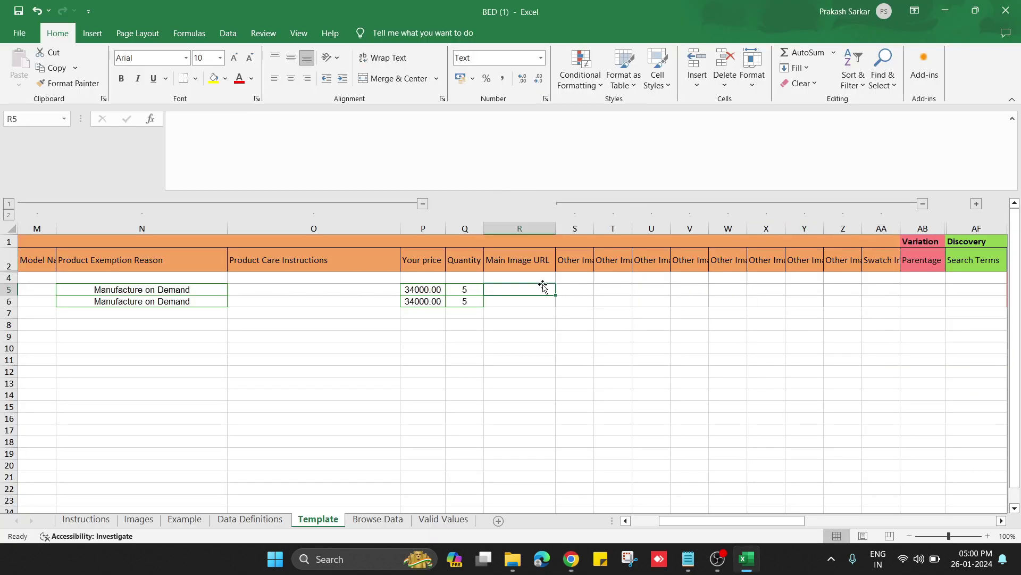
Switch to Chrome and open postimages.org in a new tab.
drag(539, 288, 846, 296)
key(alt+Tab)
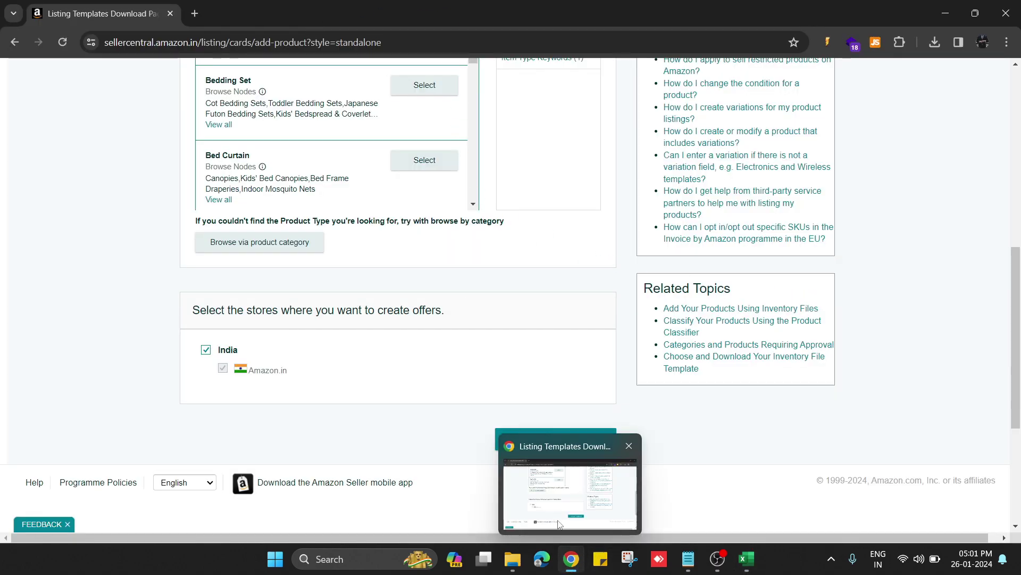
click(195, 13)
text(postimages.org)
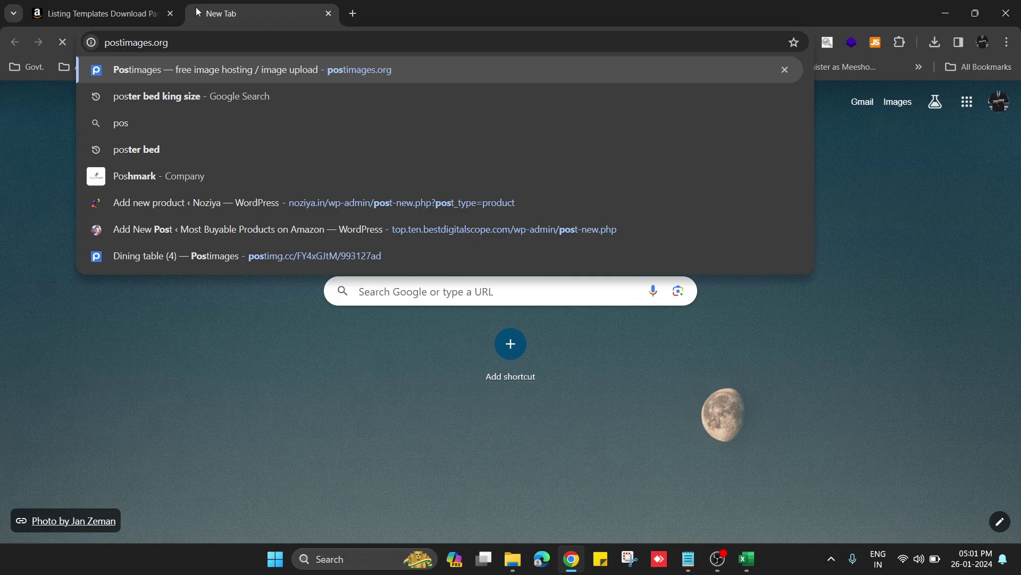
key(Return)
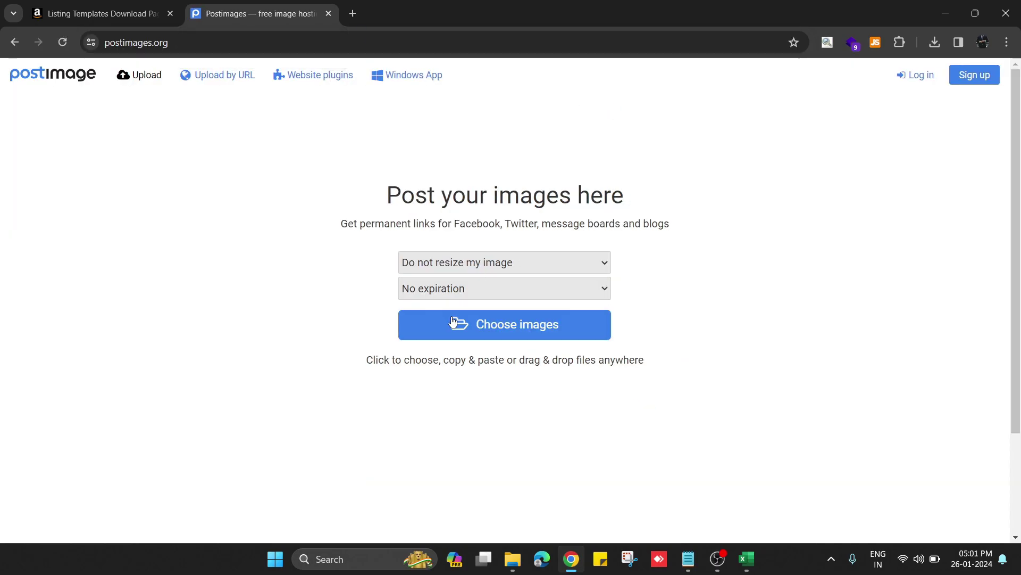
Upload image 1 from the Desktop's furniture > Honey Finish folder to Postimages.
click(480, 324)
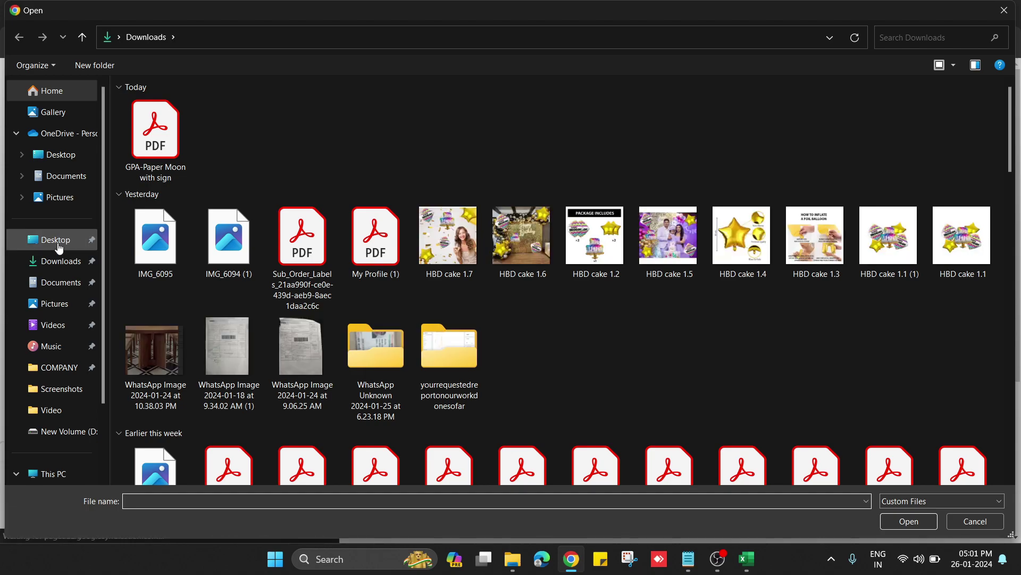
click(59, 245)
double_click(170, 137)
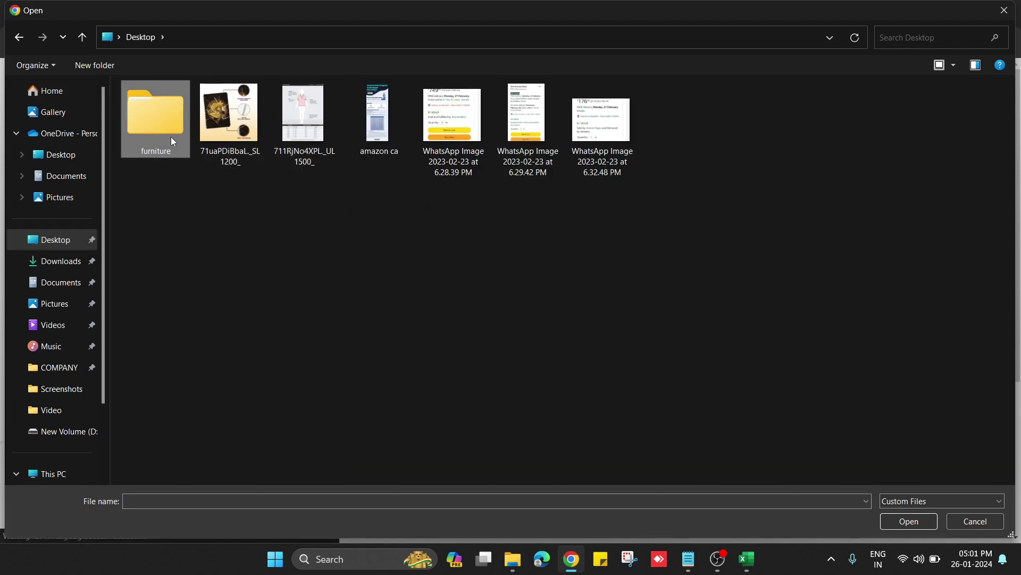
double_click(209, 107)
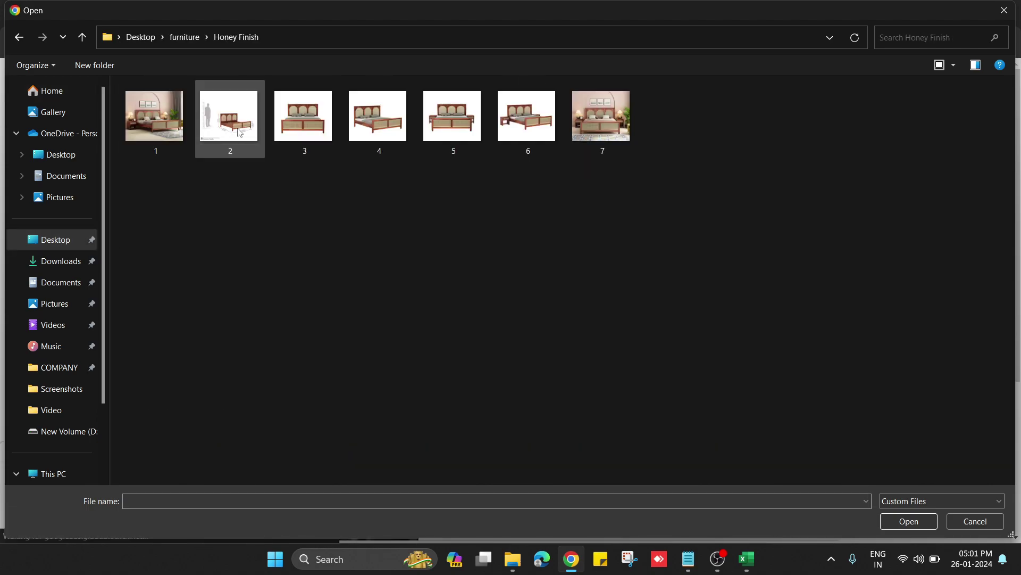
double_click(169, 133)
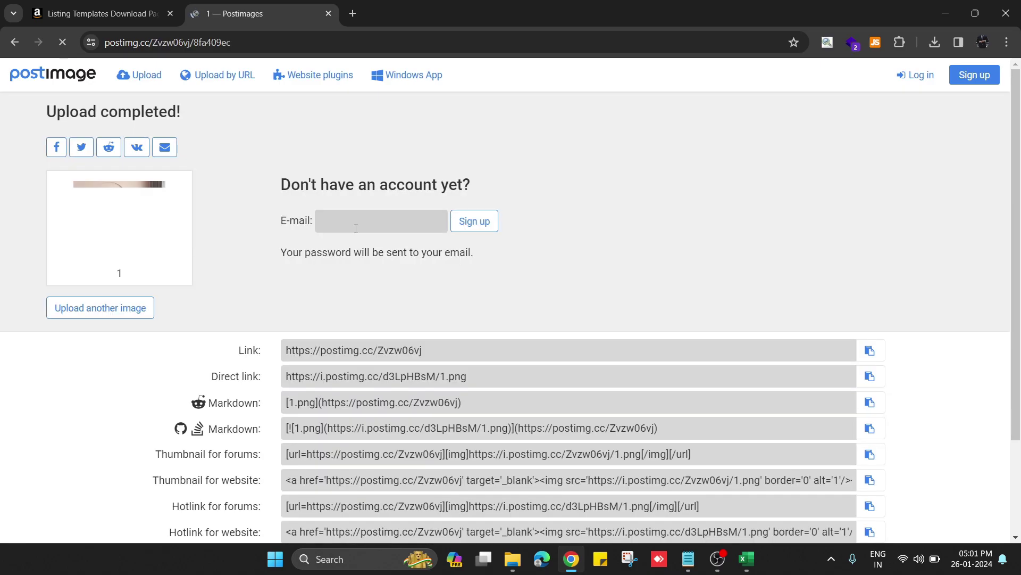
Open five more Postimages upload pages in separate tabs and upload Honey Finish image 7 on the first.
click(118, 310)
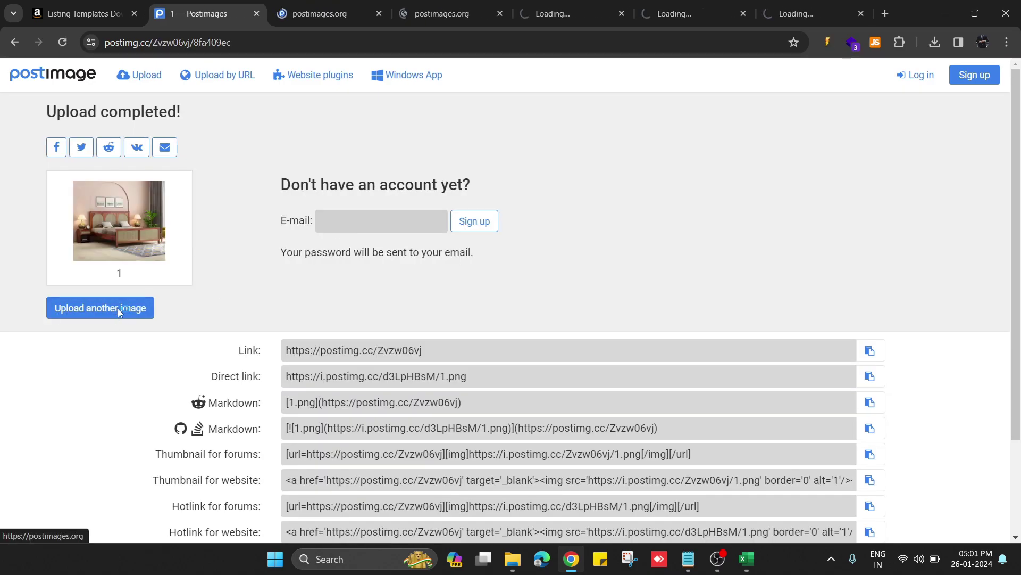
click(117, 308)
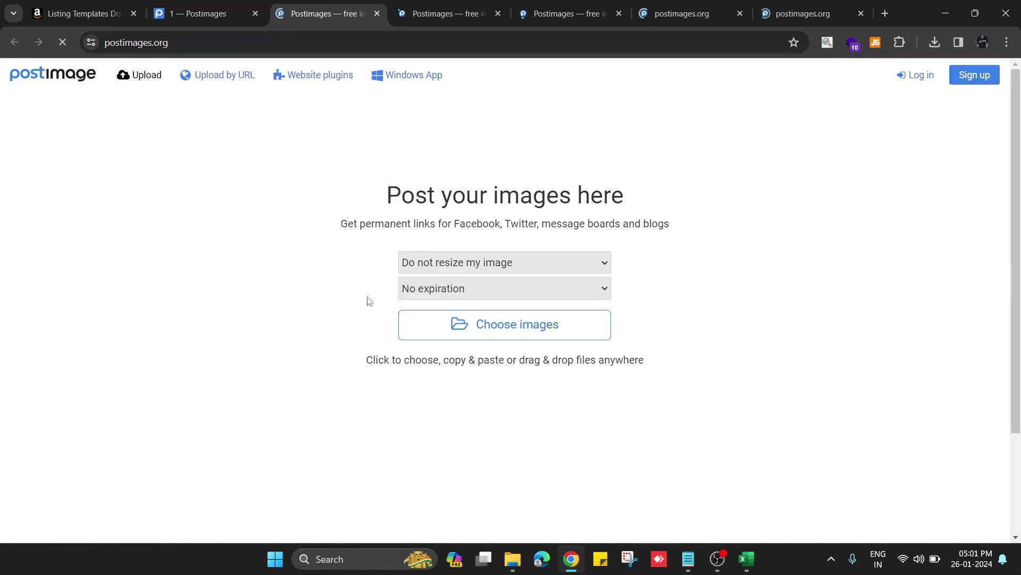
click(442, 324)
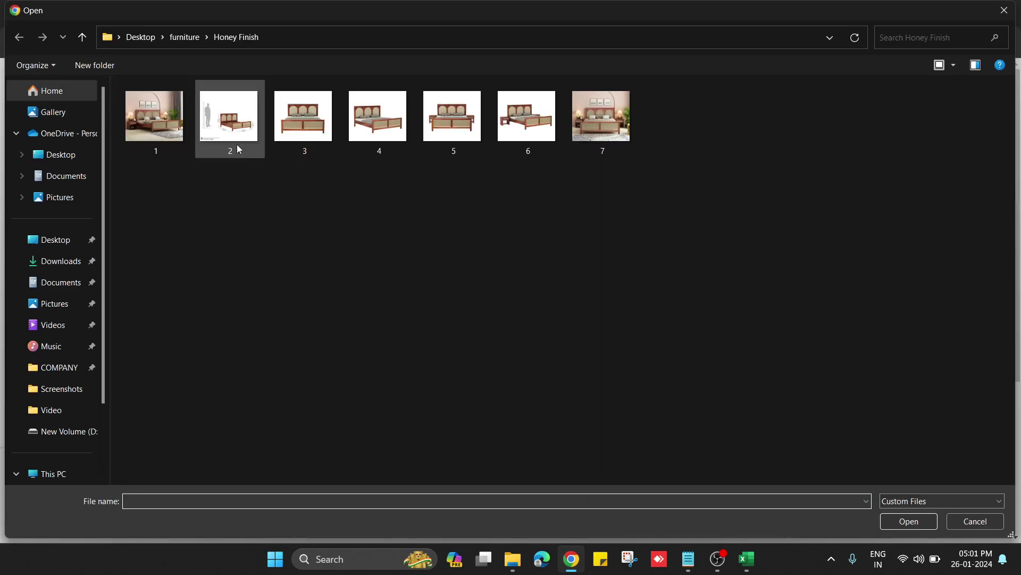
double_click(589, 135)
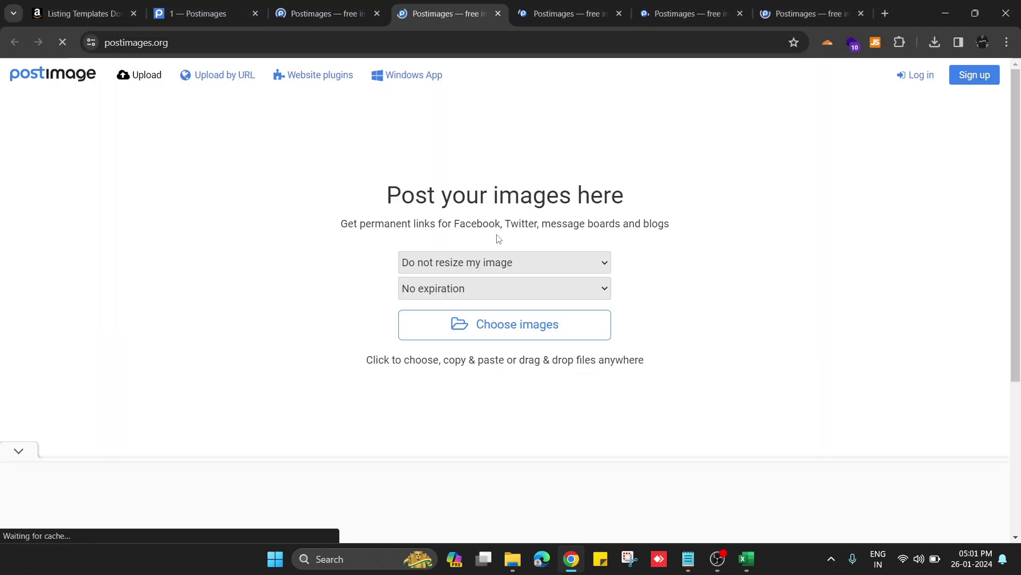
Upload Honey Finish images 6 and 5 on the following two Postimages upload pages.
click(518, 325)
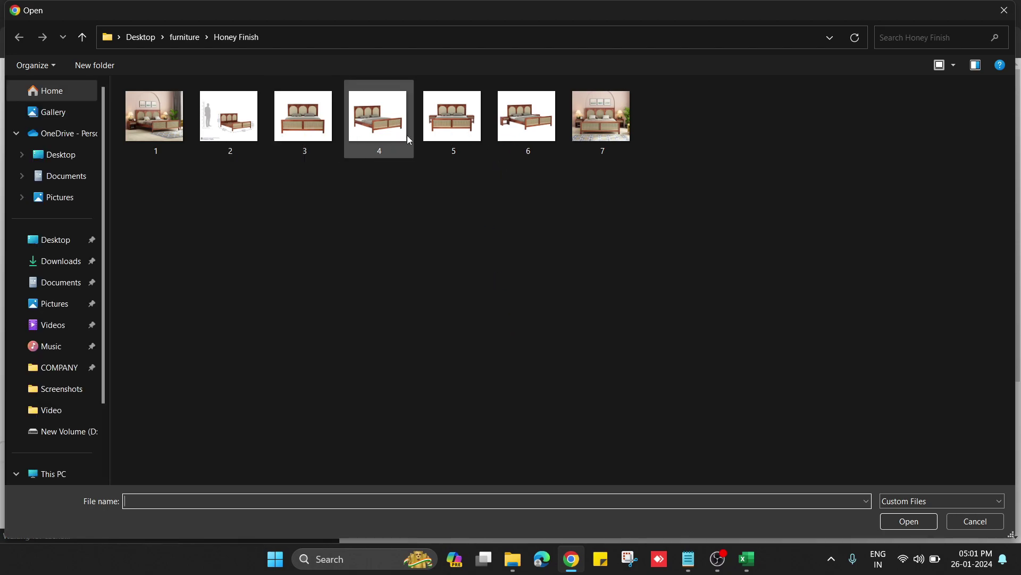
double_click(527, 118)
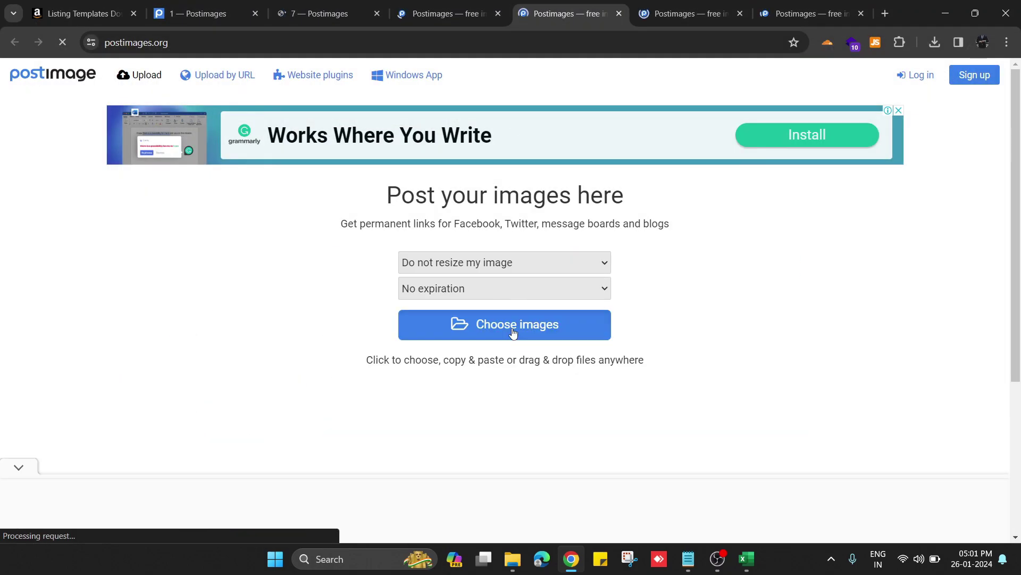
click(518, 330)
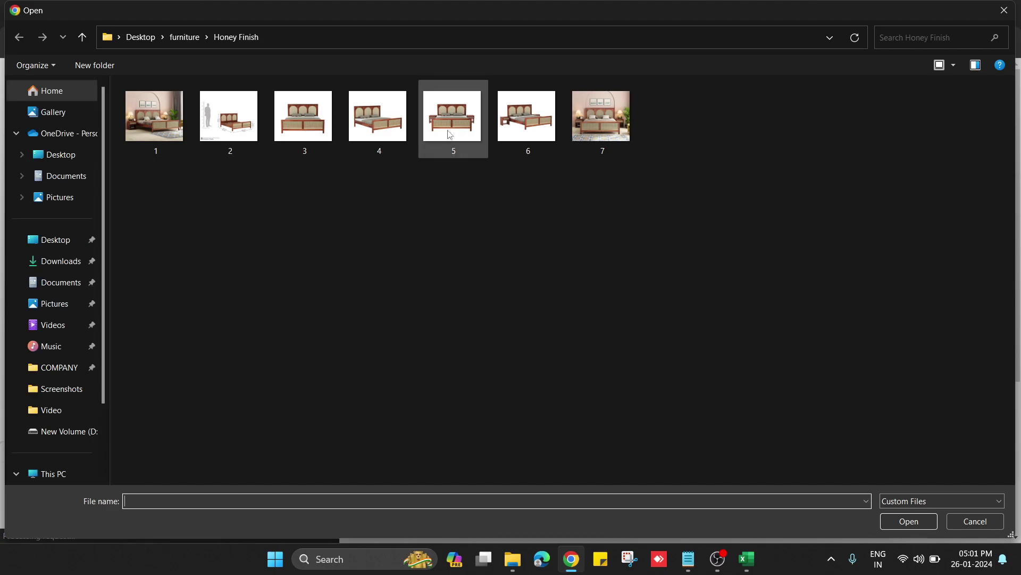
double_click(441, 132)
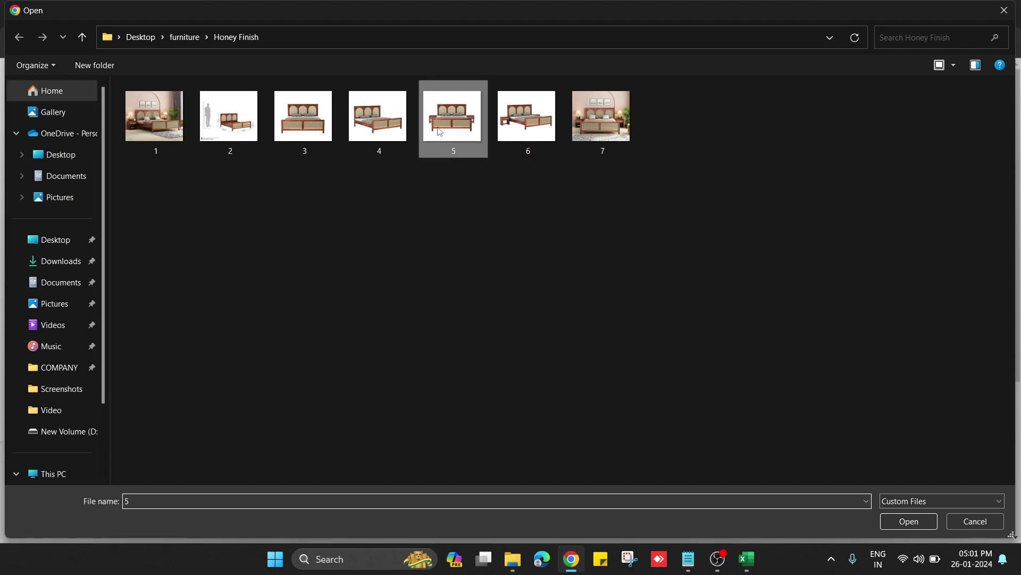
Upload Honey Finish images 4 and 3 on the remaining two open Postimages upload pages.
key(ctrl+Tab)
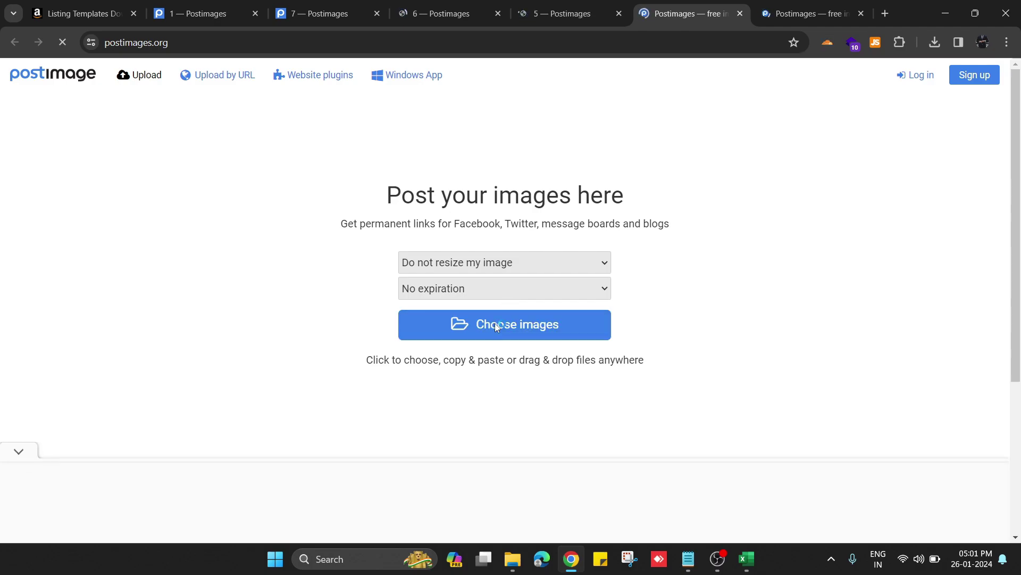
click(494, 314)
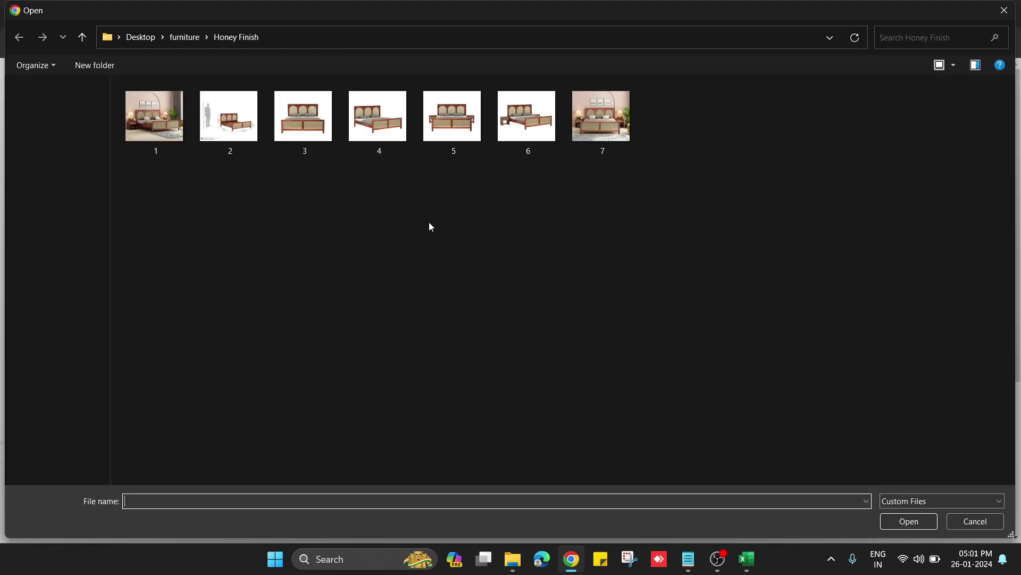
double_click(378, 114)
key(ctrl+Tab)
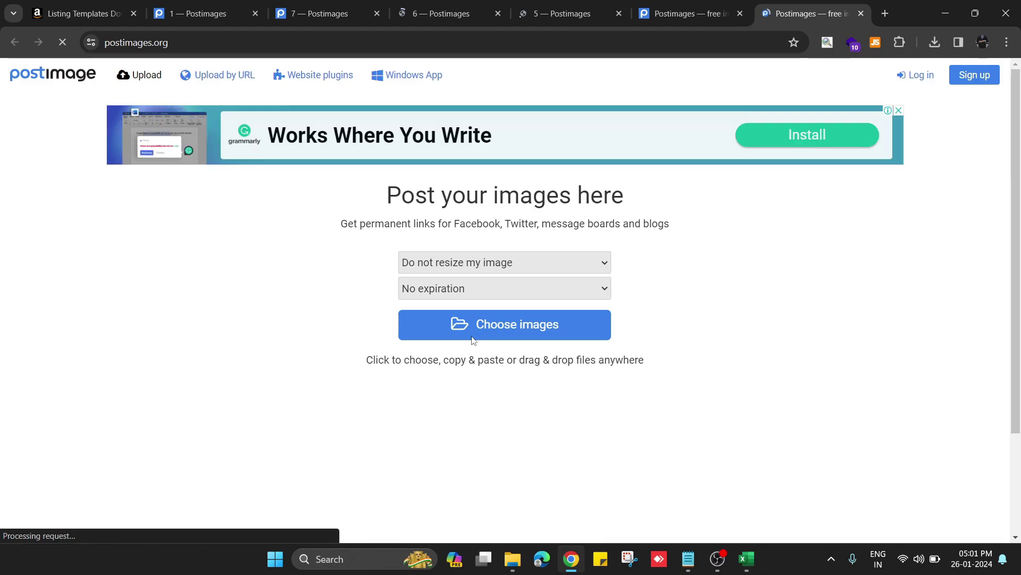
click(463, 340)
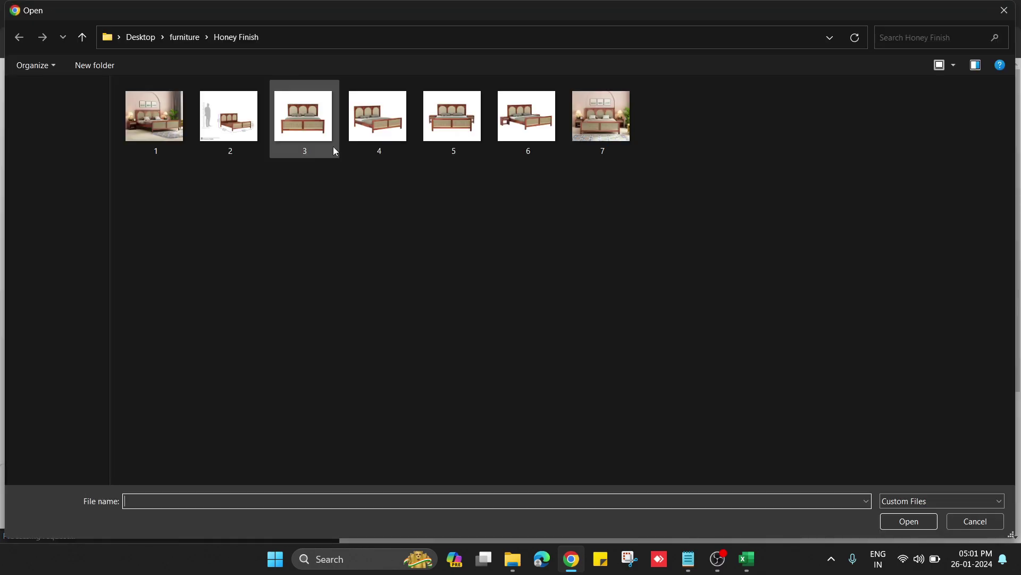
double_click(312, 139)
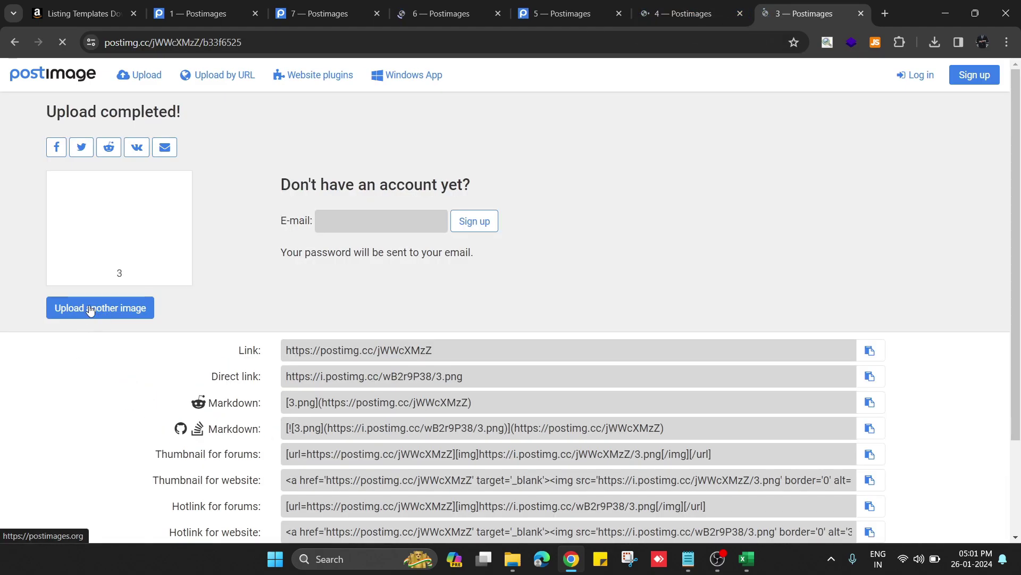
Open another Postimages upload page and upload Honey Finish image 2.
click(91, 308)
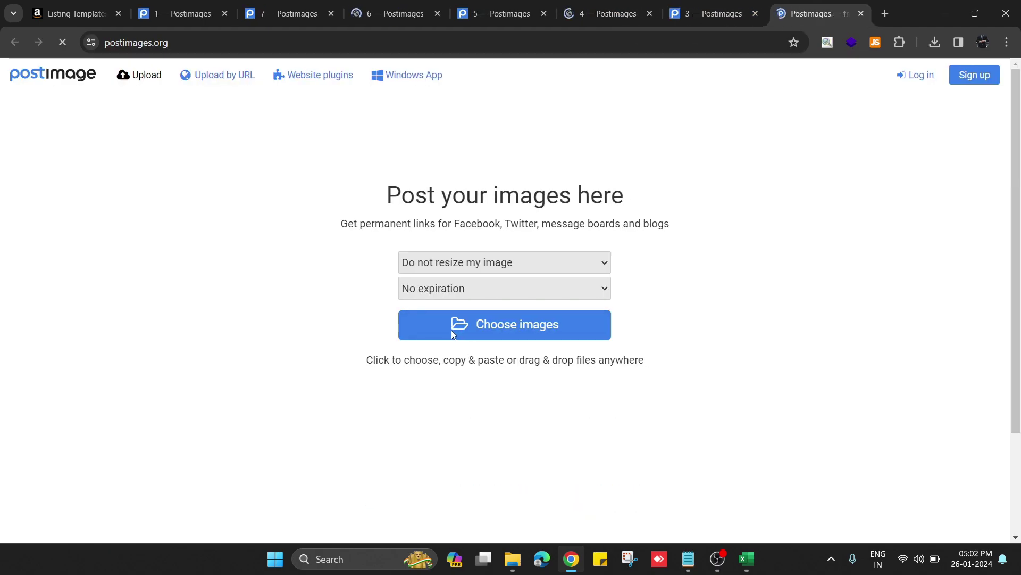
click(440, 326)
double_click(229, 118)
Select the direct link of uploaded image 1 and switch back to the Excel template.
click(186, 7)
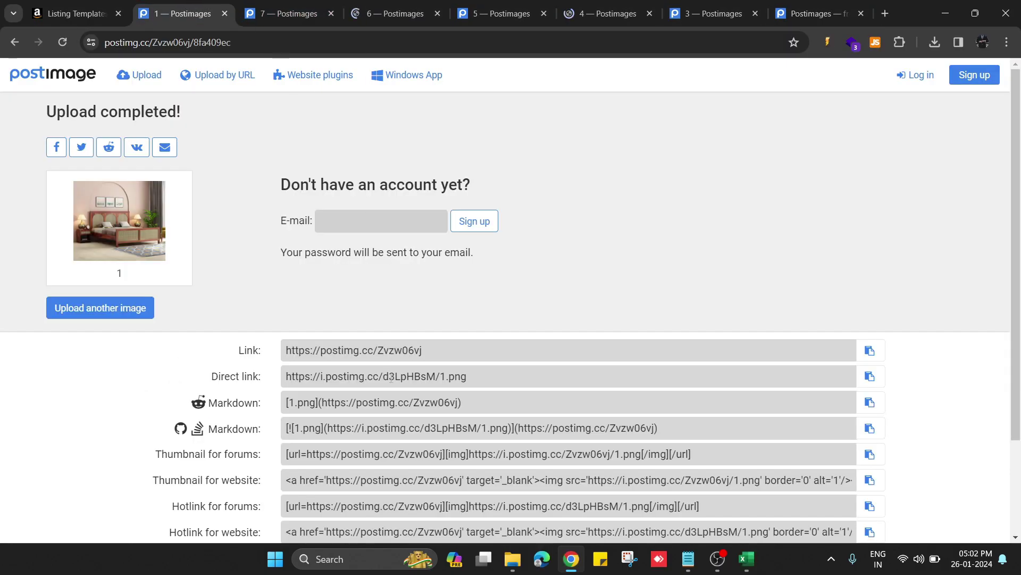
scroll(374, 355, down, 2)
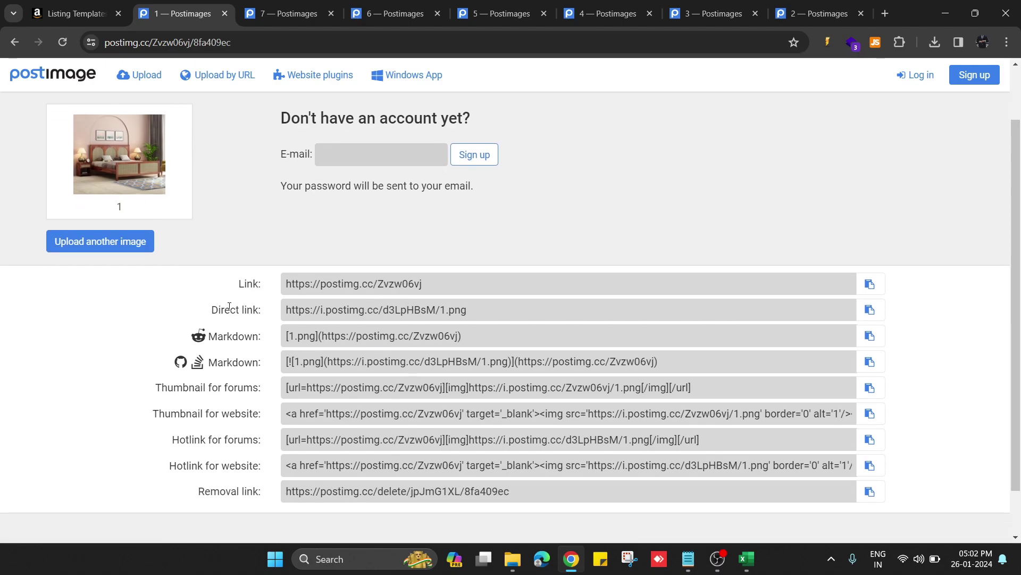
drag(218, 310, 247, 309)
click(387, 306)
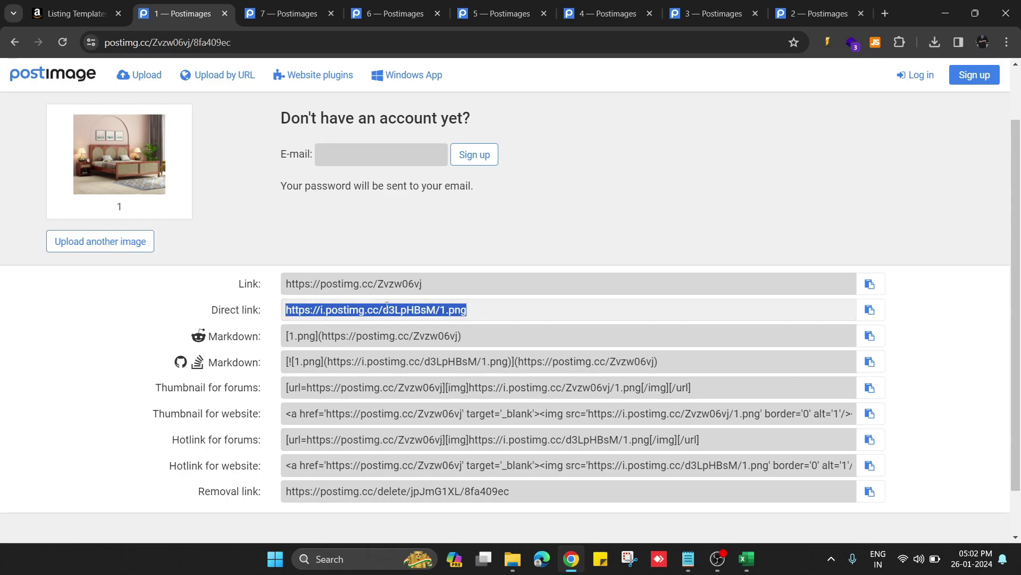
key(alt+Tab)
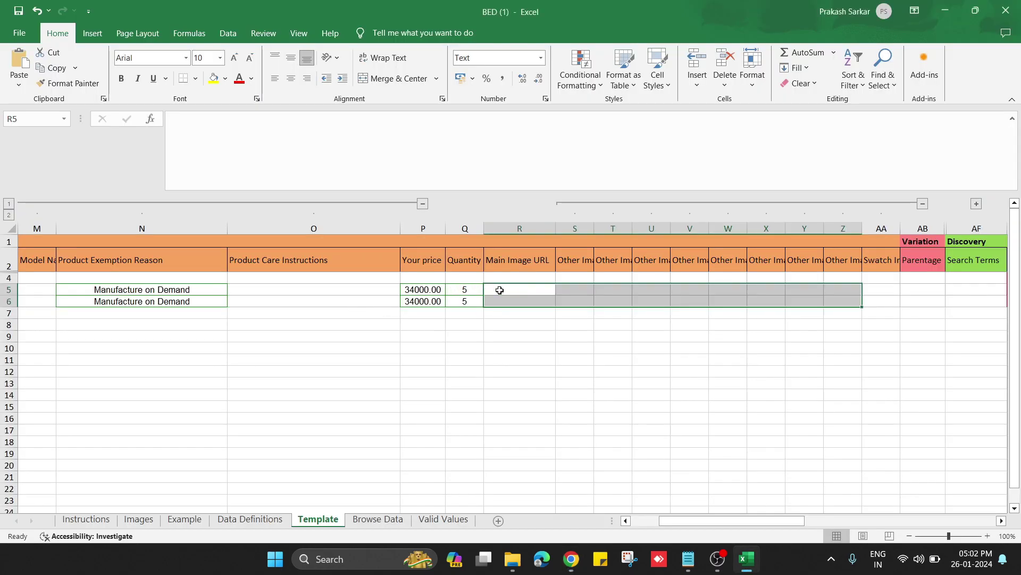
Check the Honey finish item name, select that row's Main Image URL cell R5, and return to the uploaded image 1 page in Chrome.
click(536, 289)
drag(512, 318, 204, 381)
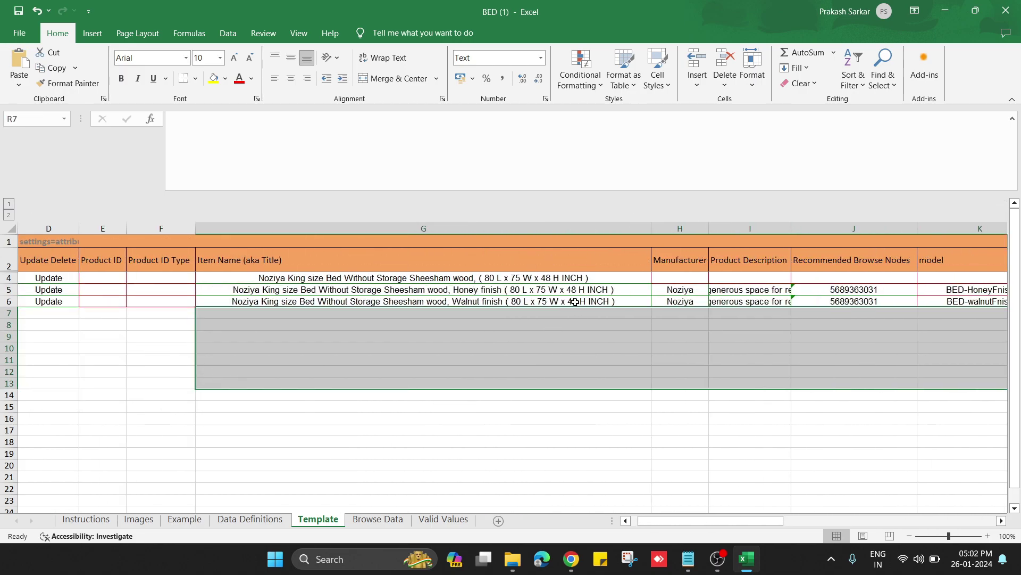
click(537, 289)
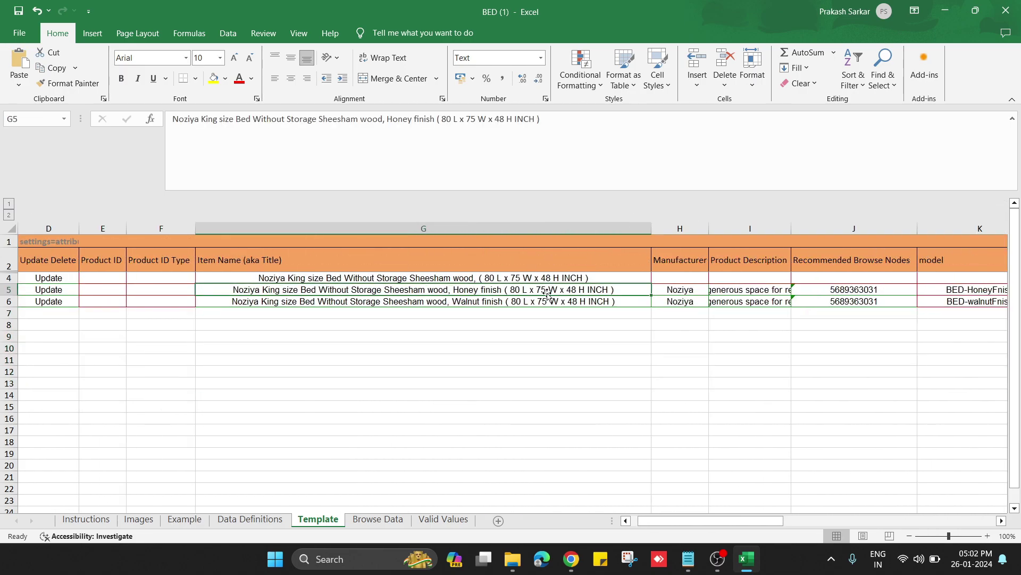
click(691, 289)
key(Right)
key(Right)
key(Right)
key(Right)
key(Right)
key(Right)
key(Right)
key(Right)
key(Right)
key(Right)
key(Right)
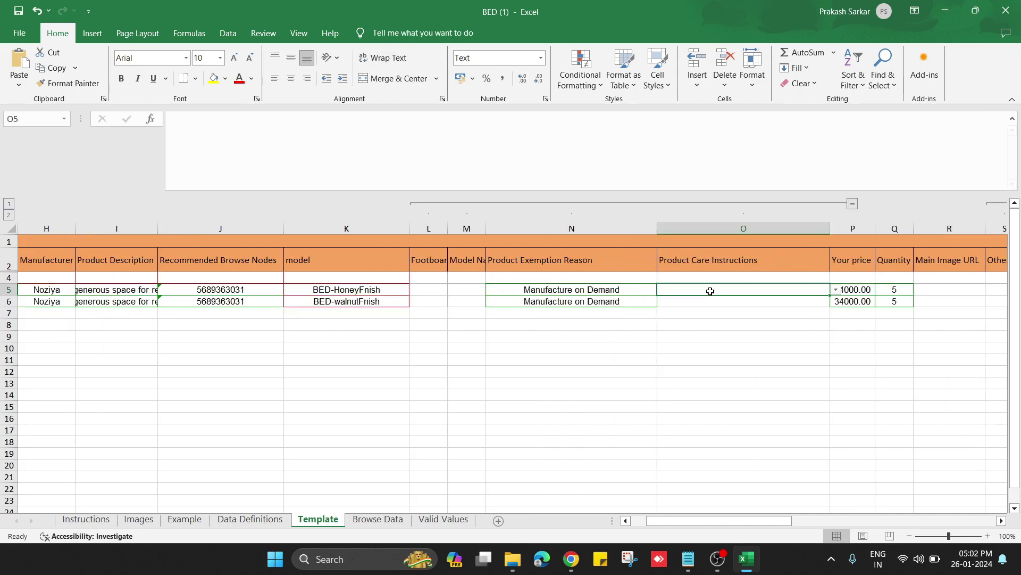
key(Left)
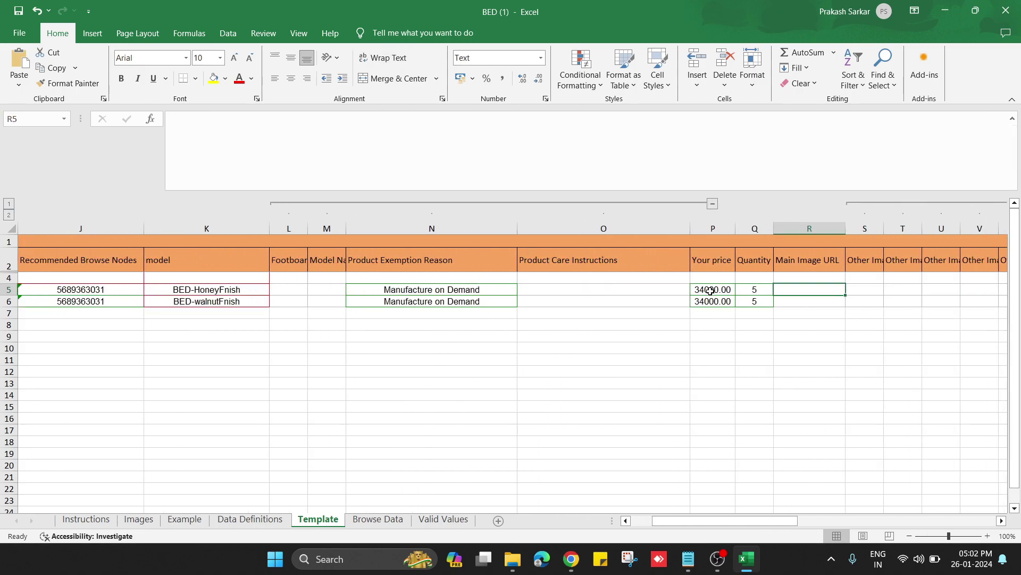
key(alt+Tab)
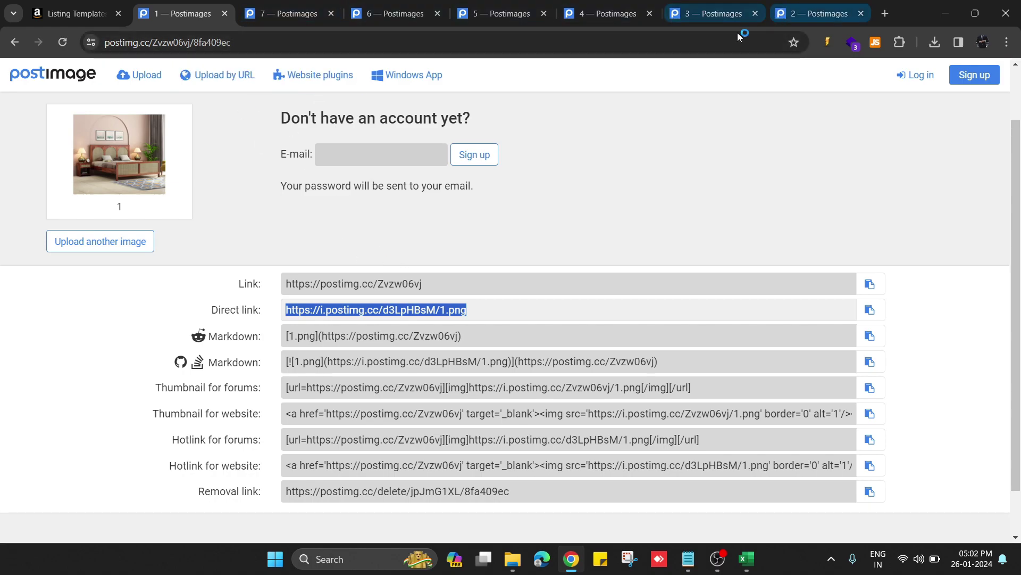
click(123, 239)
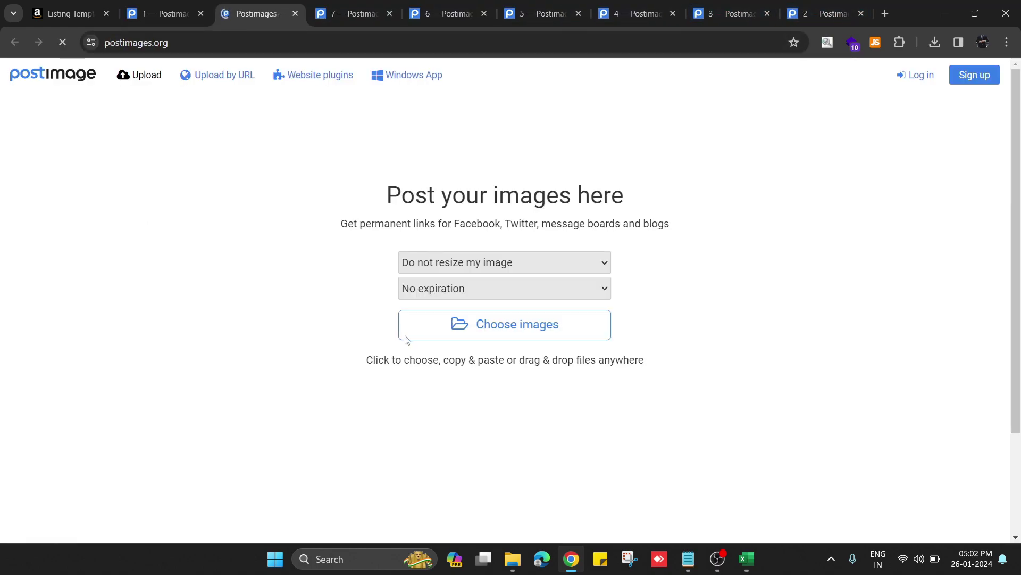
click(426, 322)
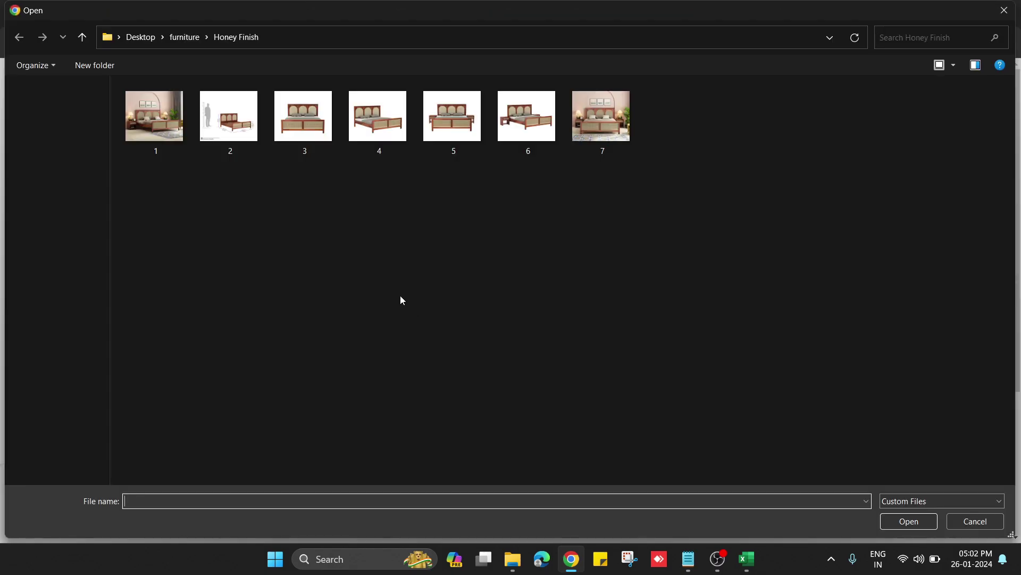
click(1004, 11)
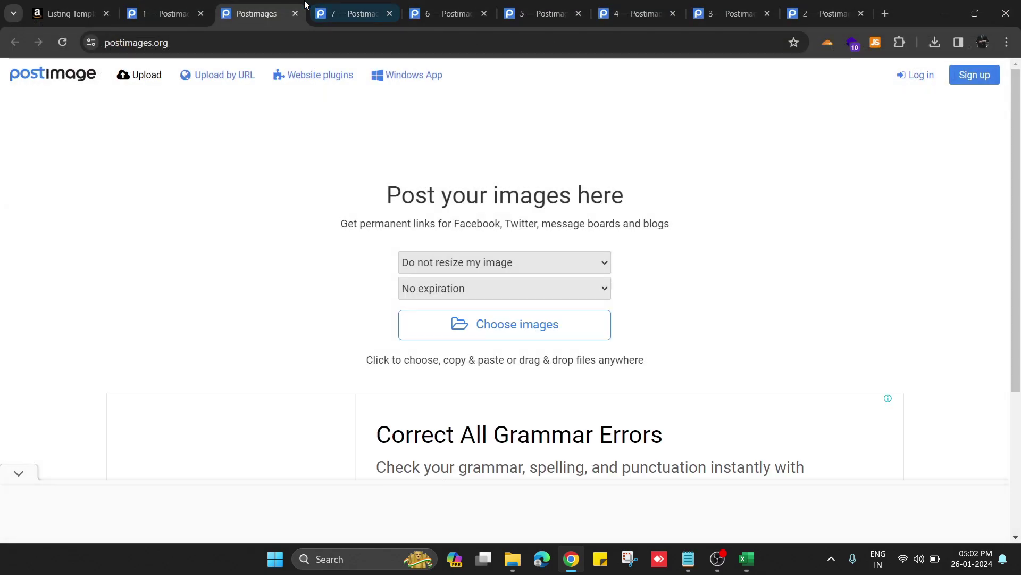
click(295, 13)
click(373, 309)
key(ctrl+c)
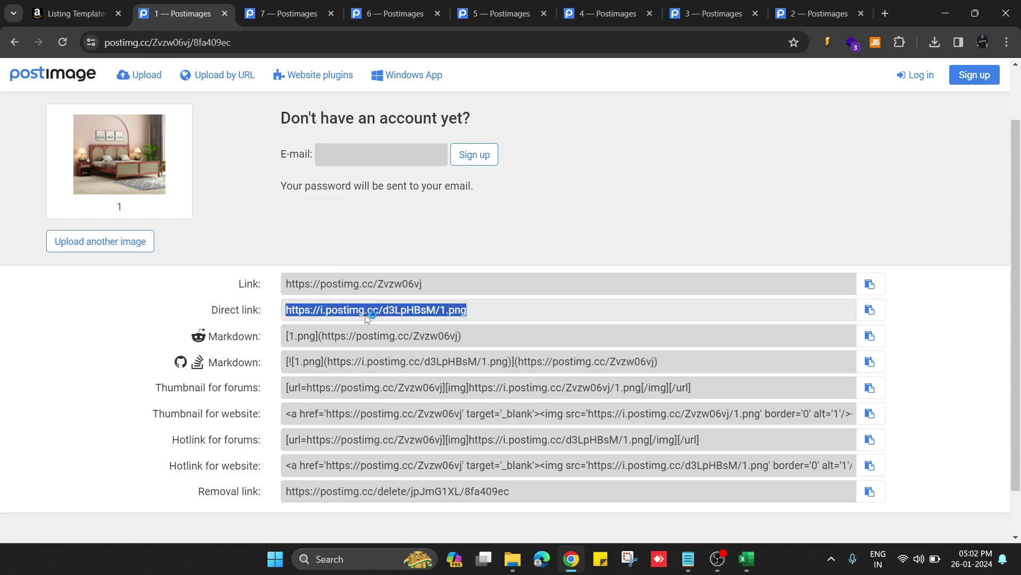
key(alt+Tab)
key(ctrl+v)
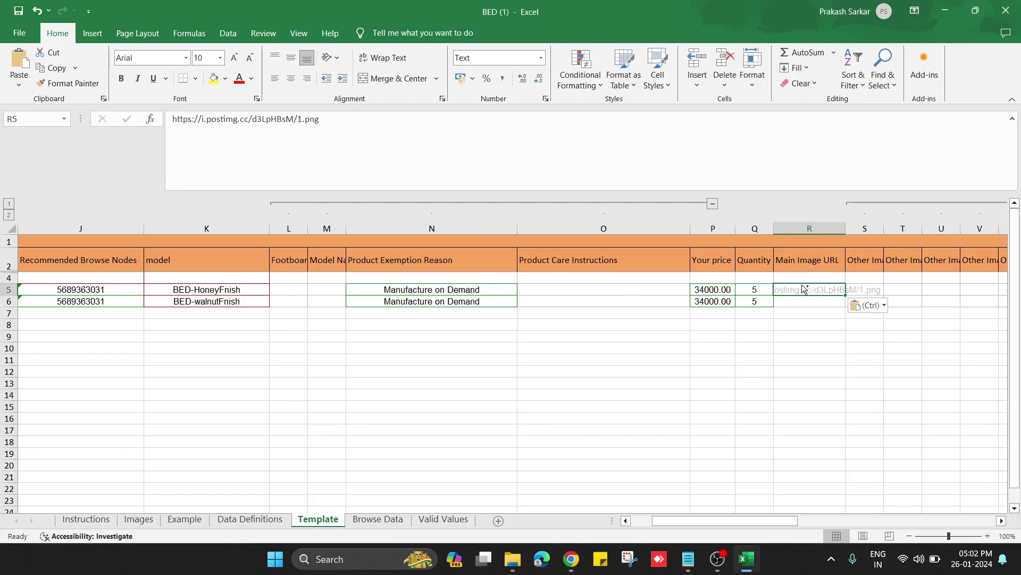
key(Tab)
key(Tab)
key(Tab)
key(Tab)
key(Tab)
key(Tab)
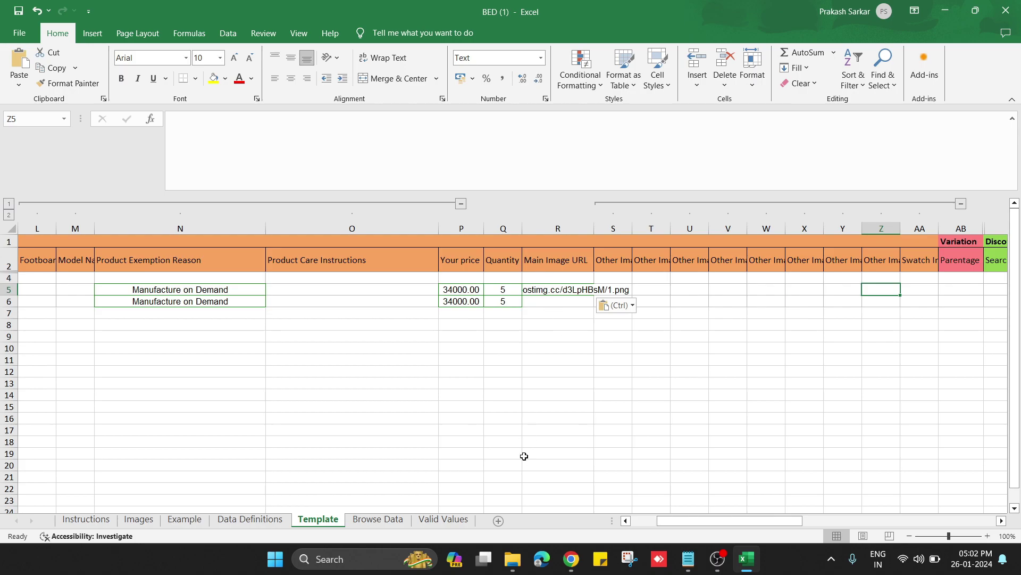
key(alt+Tab)
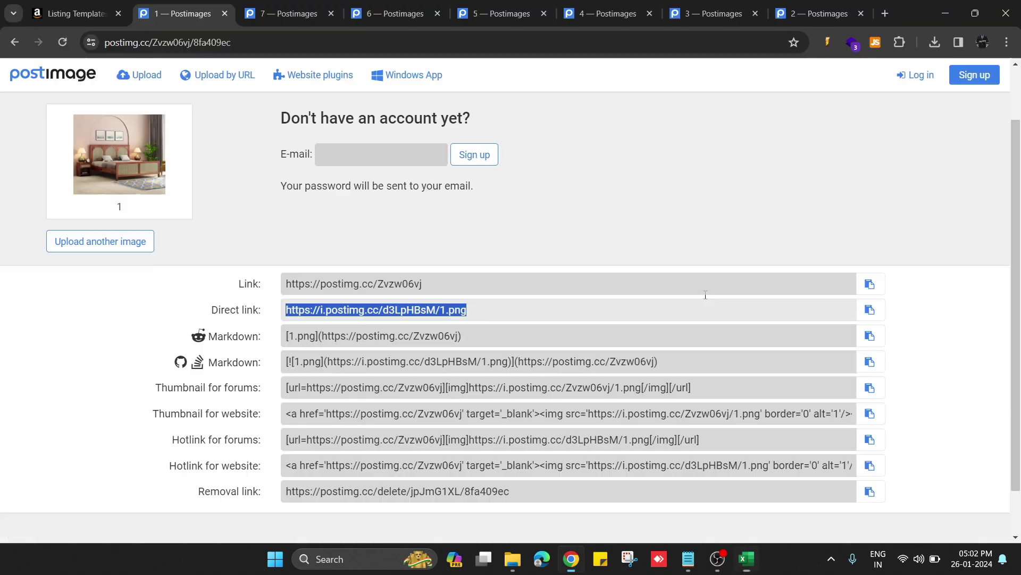
key(ctrl+Tab)
click(468, 374)
key(ctrl+c)
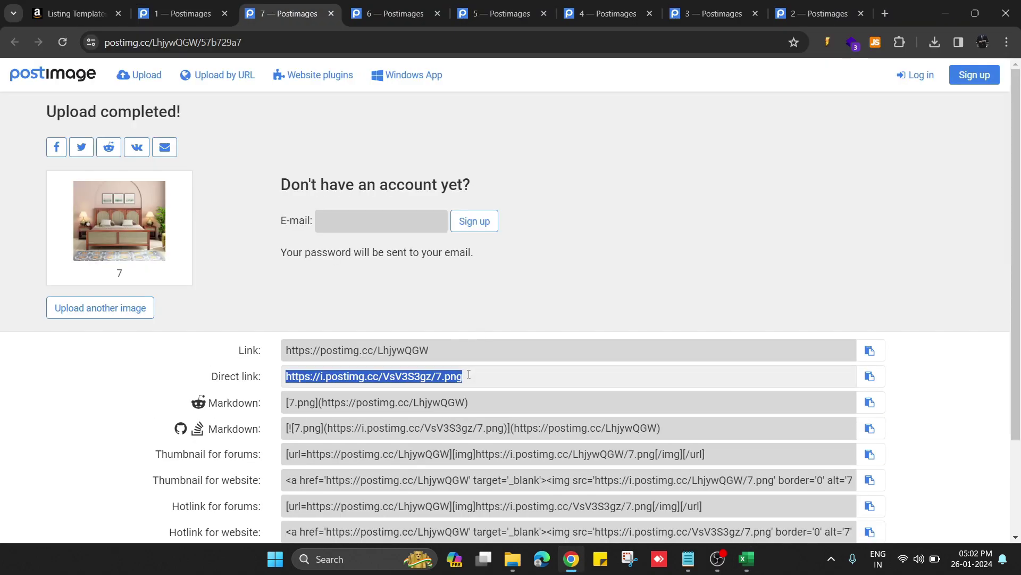
key(alt+Tab)
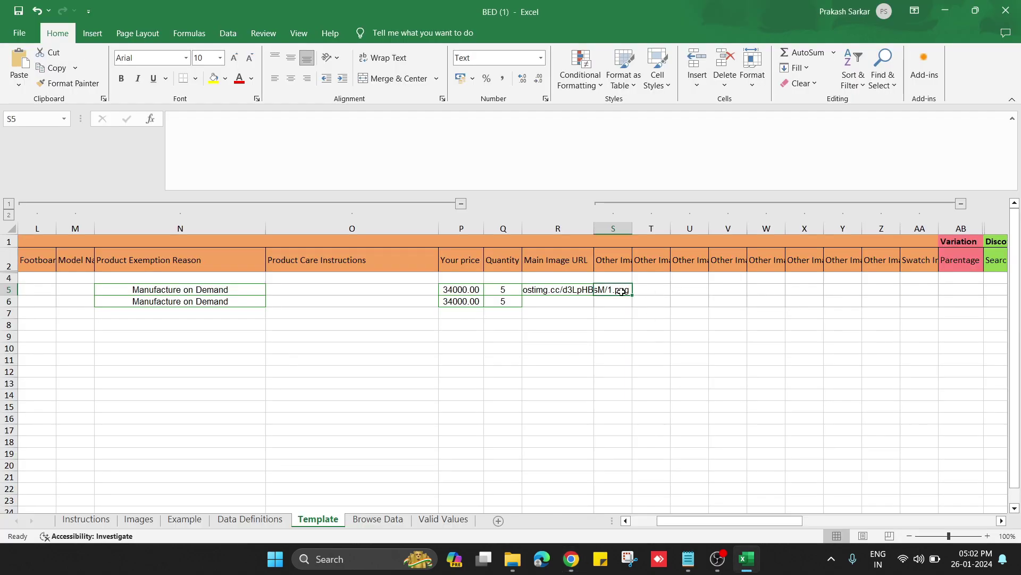
key(ctrl+v)
key(alt+Tab)
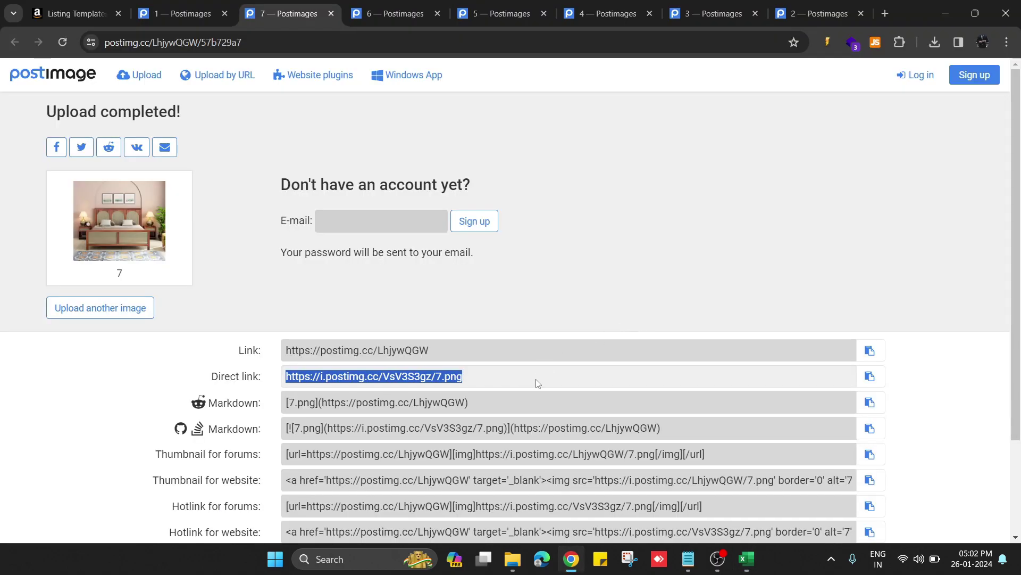
key(ctrl+Tab)
key(alt+Tab)
click(656, 301)
text(https://i.postimg.cc/tCn8F2vW/6.png)
key(alt+Tab)
key(ctrl+Tab)
key(alt+Tab)
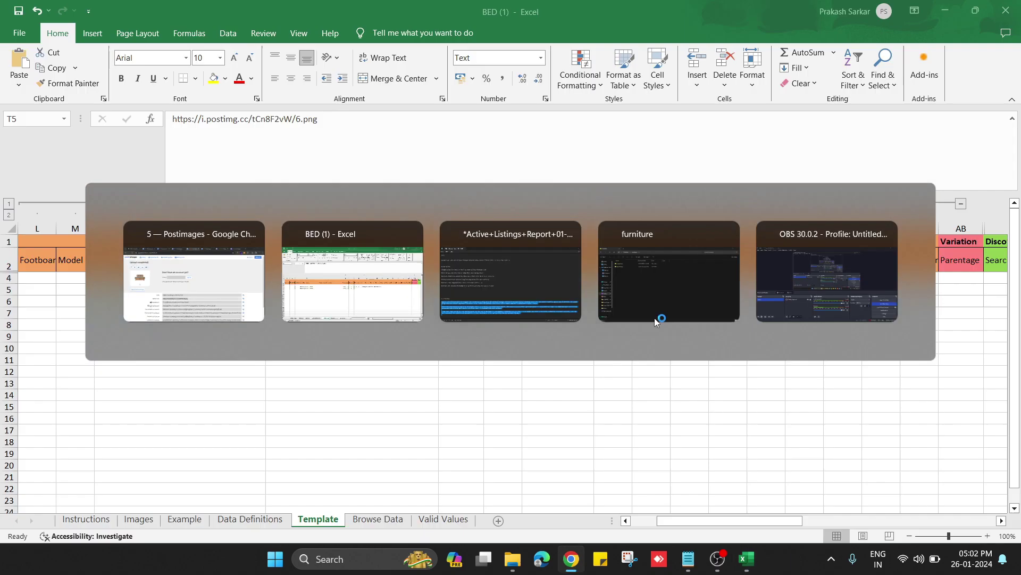
click(687, 292)
text(https://i.postimg.cc/YCcZRYTV/5.png)
key(alt+Tab)
key(ctrl+Tab)
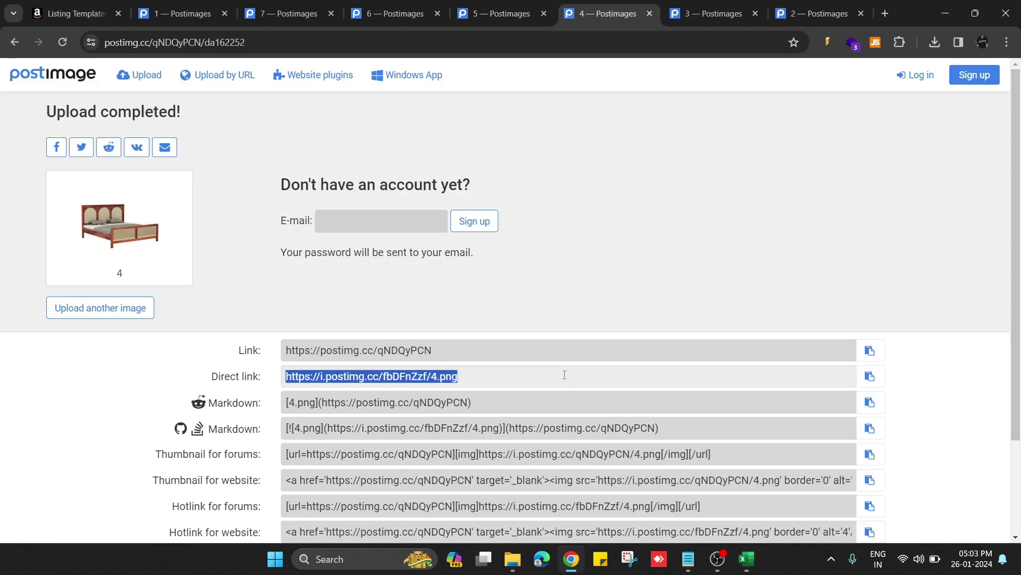
key(alt+Tab)
click(739, 296)
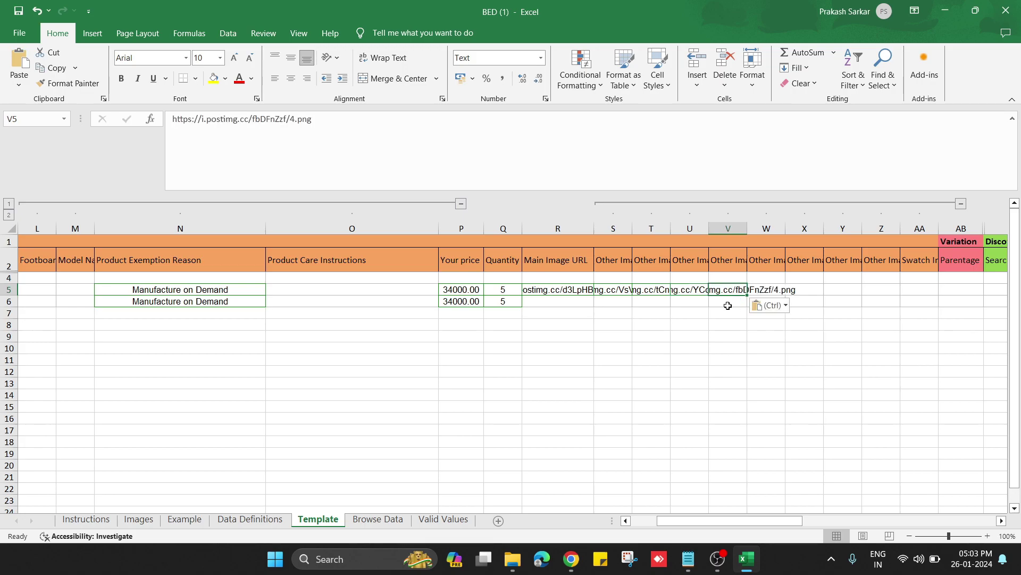
Copy the direct link of Honey image 3 from its Postimages page in Chrome into cell W5 of the Excel template.
key(alt+Tab)
key(ctrl+Tab)
click(590, 370)
key(ctrl+c)
key(alt+Tab)
click(767, 290)
key(ctrl+v)
key(alt+Tab)
key(ctrl+Tab)
click(596, 374)
key(ctrl+c)
key(alt+Tab)
click(808, 287)
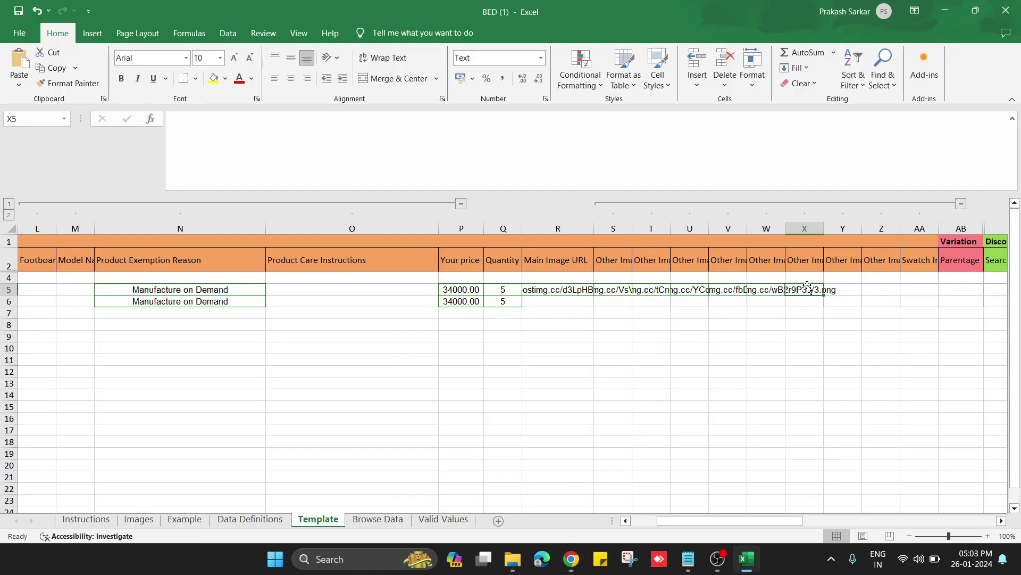
click(768, 291)
click(810, 287)
key(ctrl+v)
Return to Chrome and close the Postimages result pages of Honey images 7, 6, 5, 4, 3 and 2.
key(alt+Tab)
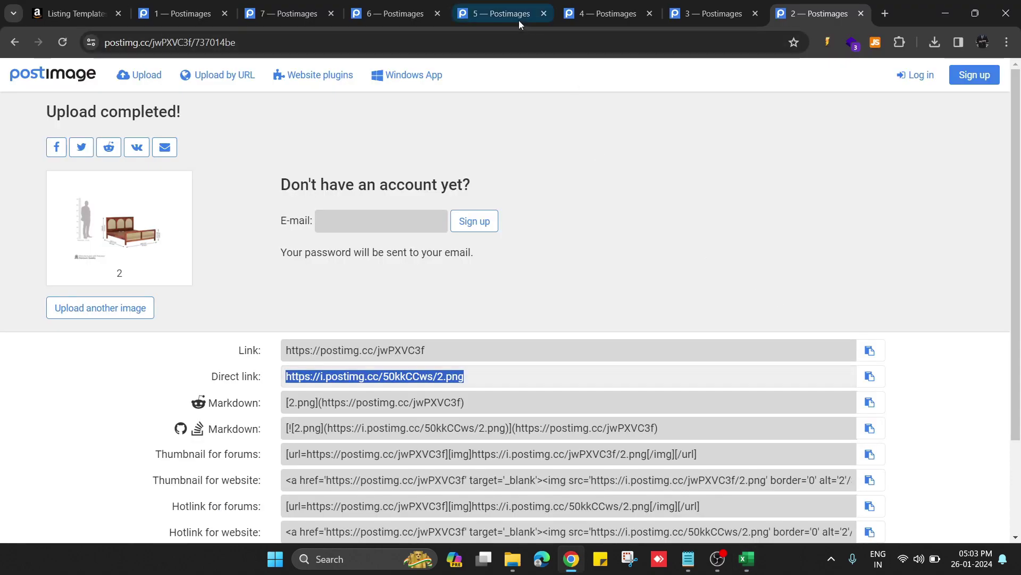
click(330, 13)
click(331, 14)
click(330, 13)
click(330, 13)
click(330, 14)
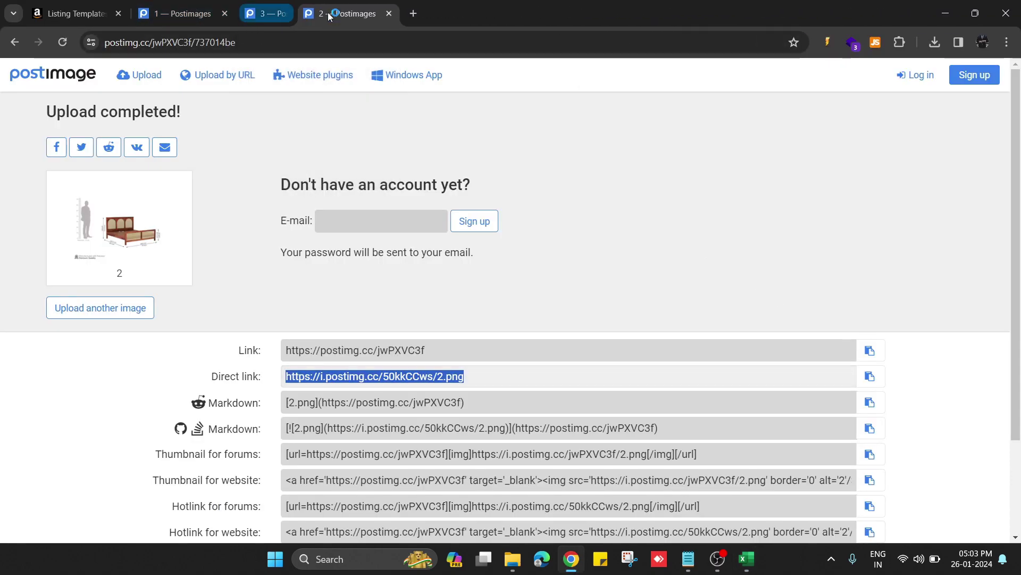
click(330, 13)
Open six new Postimages upload pages from the image 1 result page, and close that result page.
ctrl+click(127, 248)
ctrl+click(127, 248)
ctrl+click(127, 247)
ctrl+click(127, 248)
ctrl+click(127, 248)
ctrl+click(127, 248)
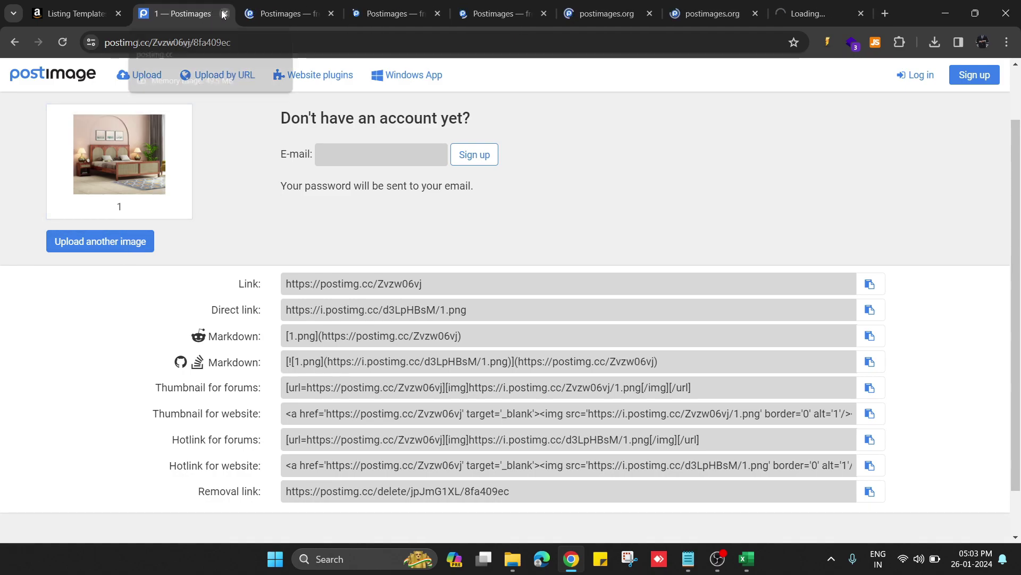
click(229, 14)
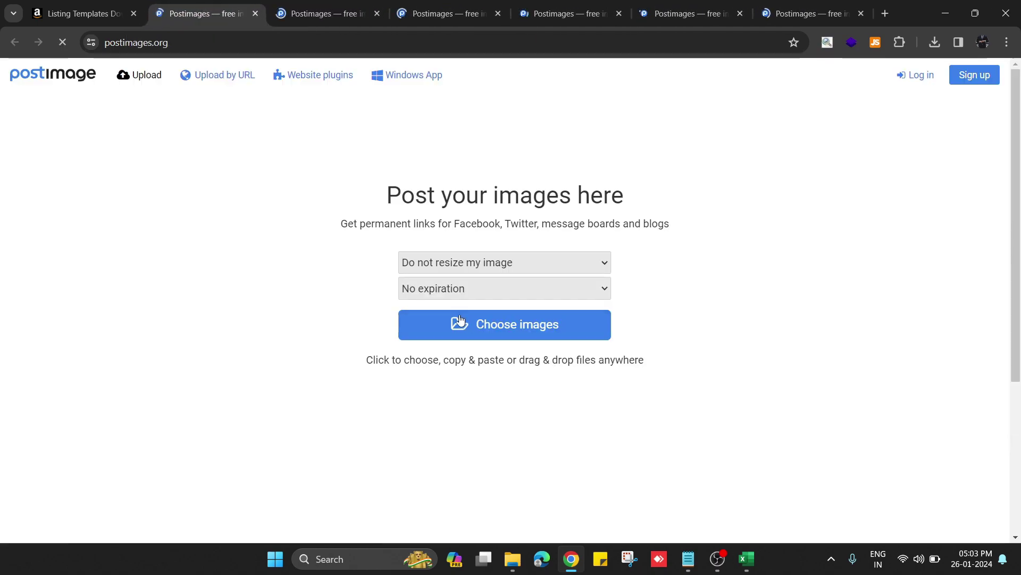
Upload image 6 from the furniture > Walnut Finish folder on the first new Postimages page.
click(481, 335)
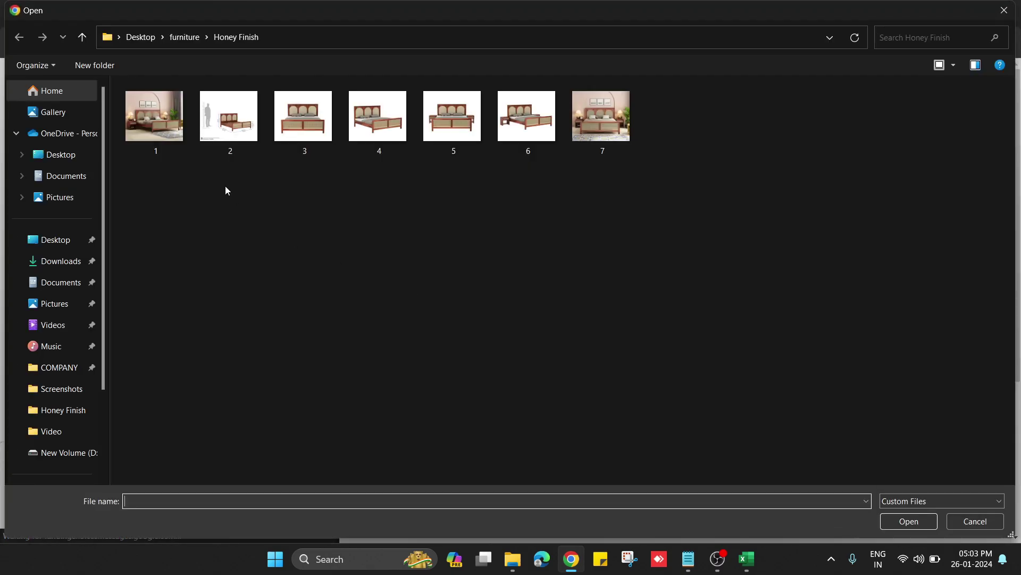
click(81, 37)
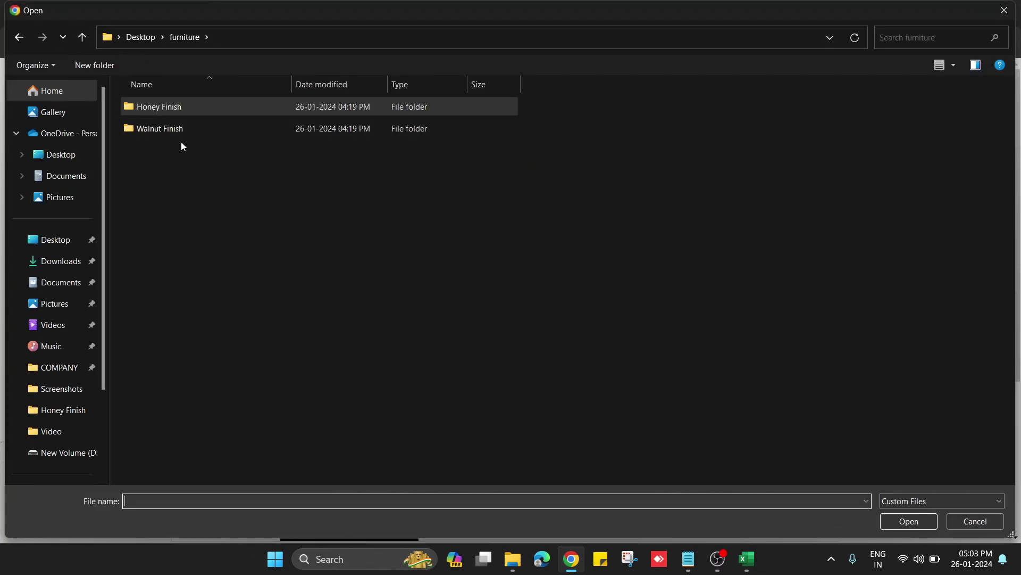
double_click(181, 131)
double_click(528, 133)
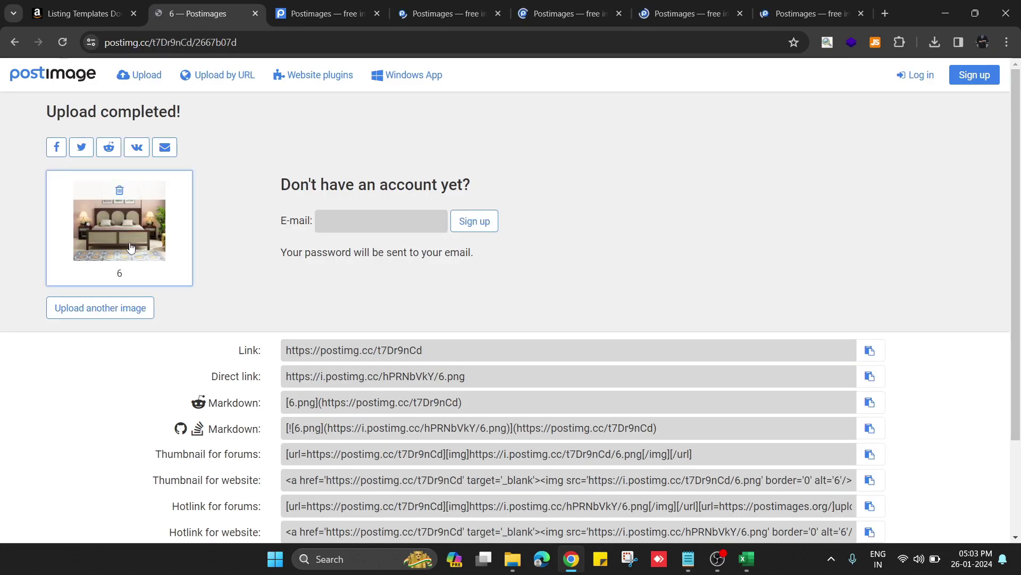
Upload Walnut Finish images 4 and 3, each on its own Postimages upload page.
key(ctrl+Tab)
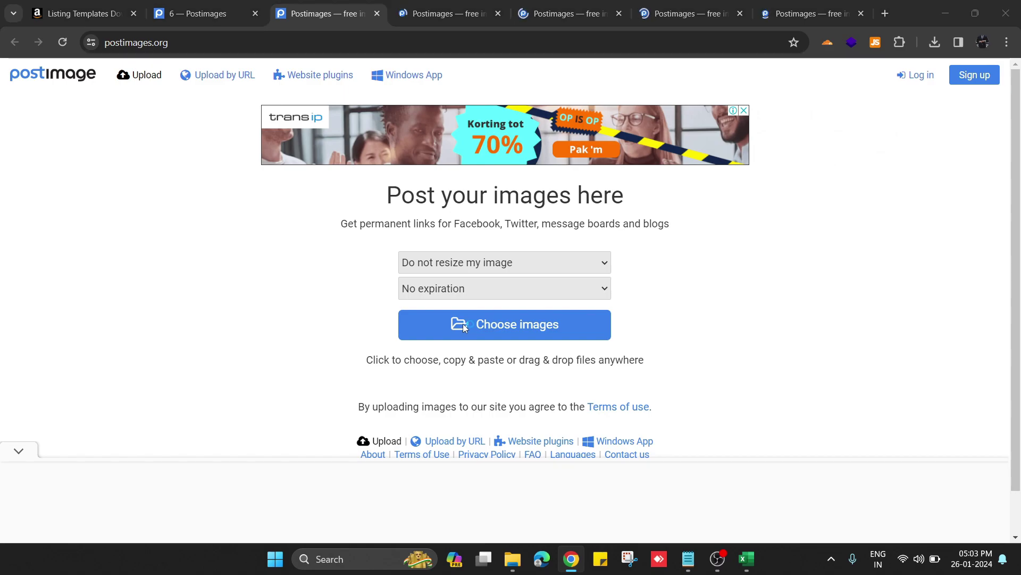
click(461, 325)
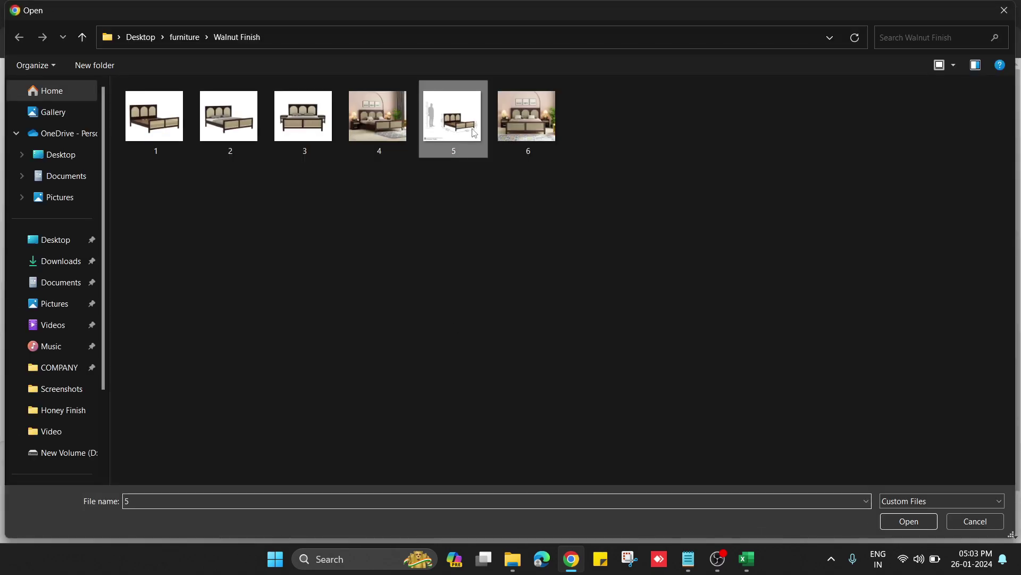
double_click(400, 126)
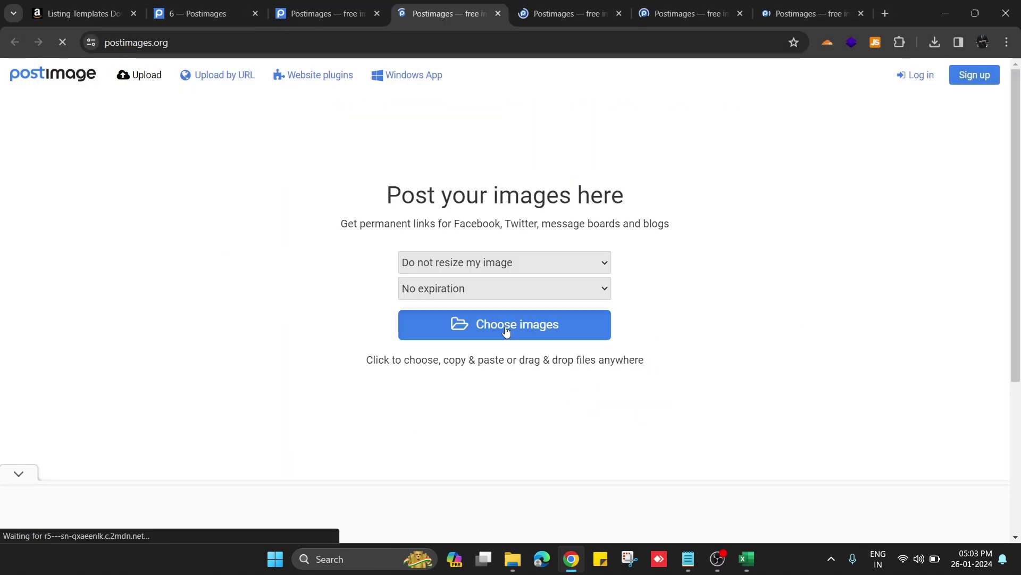
click(506, 325)
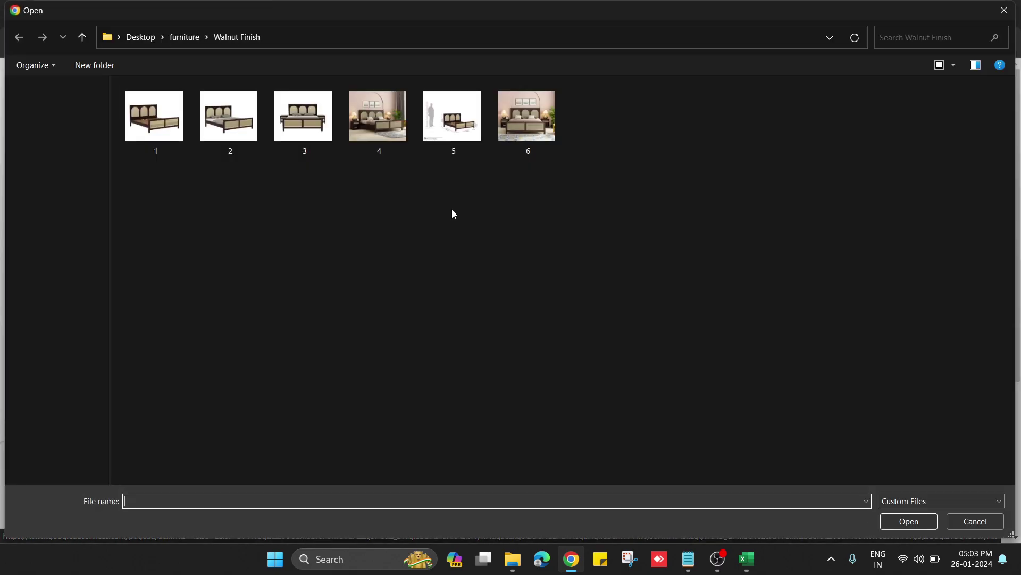
double_click(306, 125)
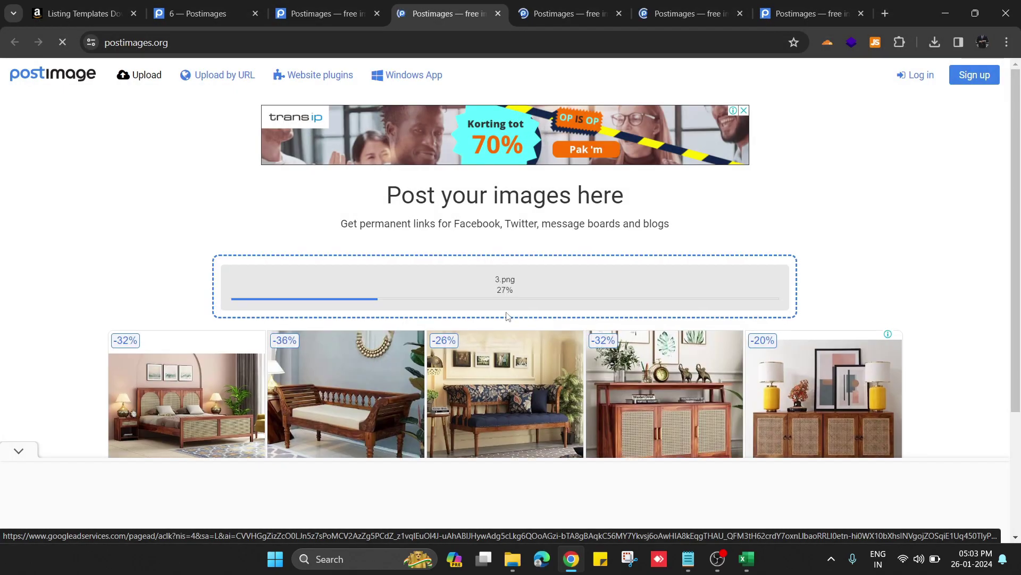
Upload Walnut Finish image 2 on the fourth Postimages upload page.
key(ctrl+Tab)
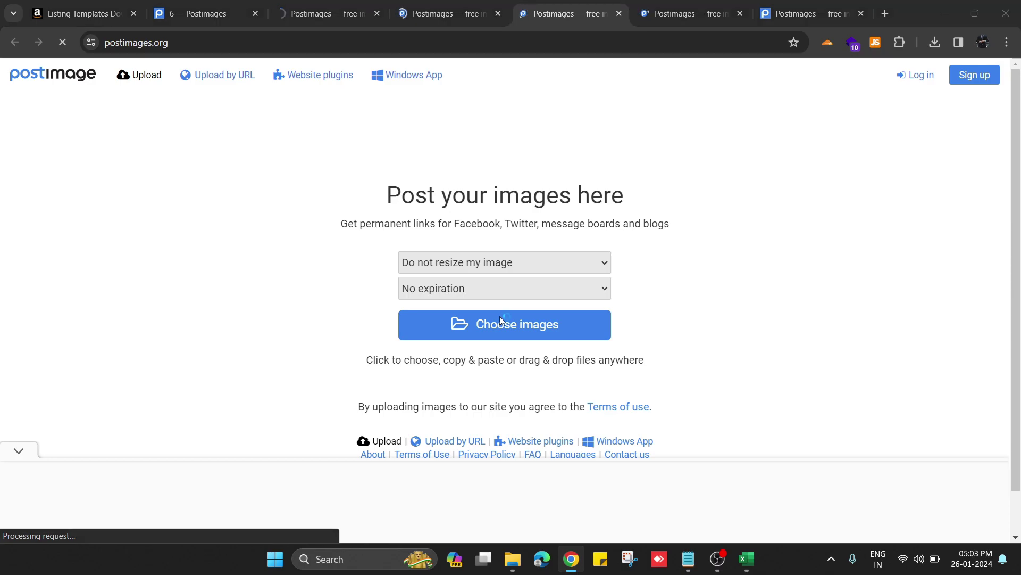
click(500, 316)
click(242, 129)
double_click(242, 129)
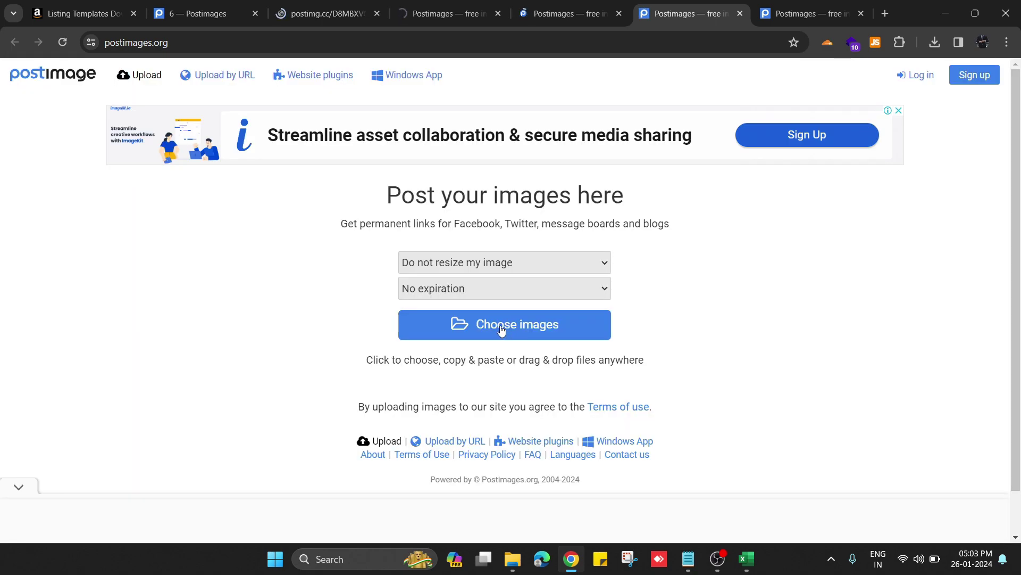
Upload Walnut Finish image 2 again on the fifth Postimages page and image 1 on the sixth.
click(500, 326)
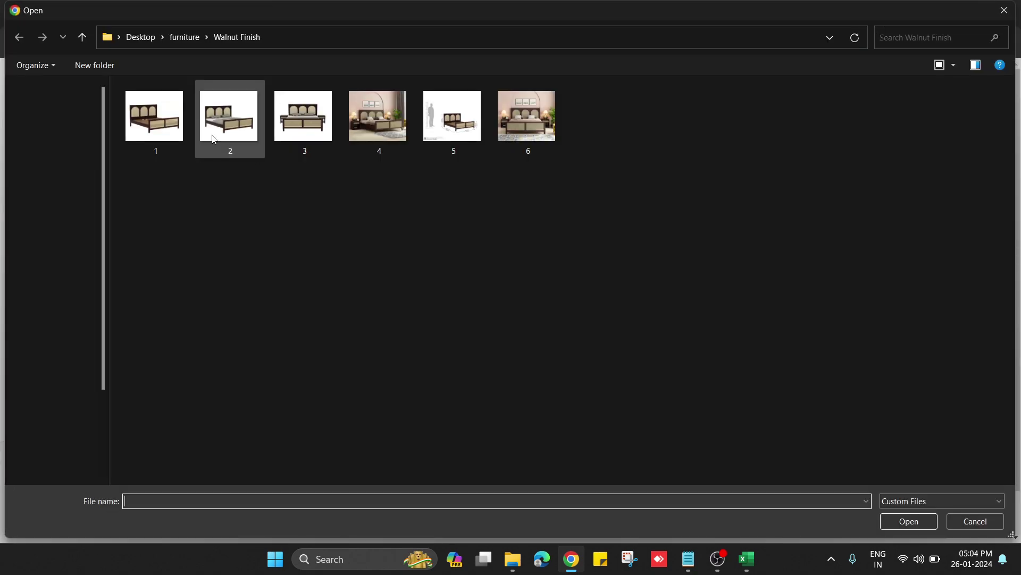
double_click(214, 139)
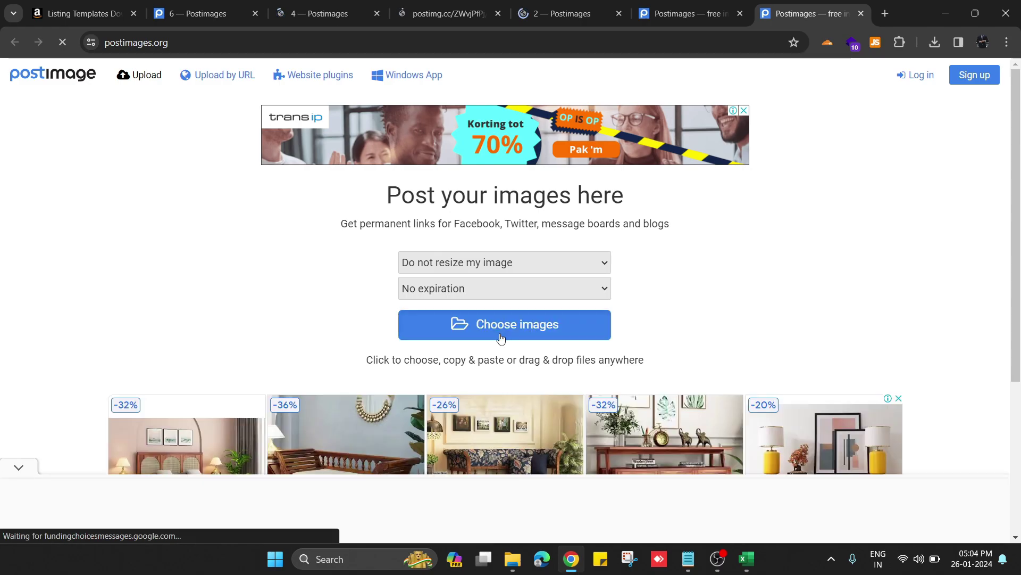
click(318, 224)
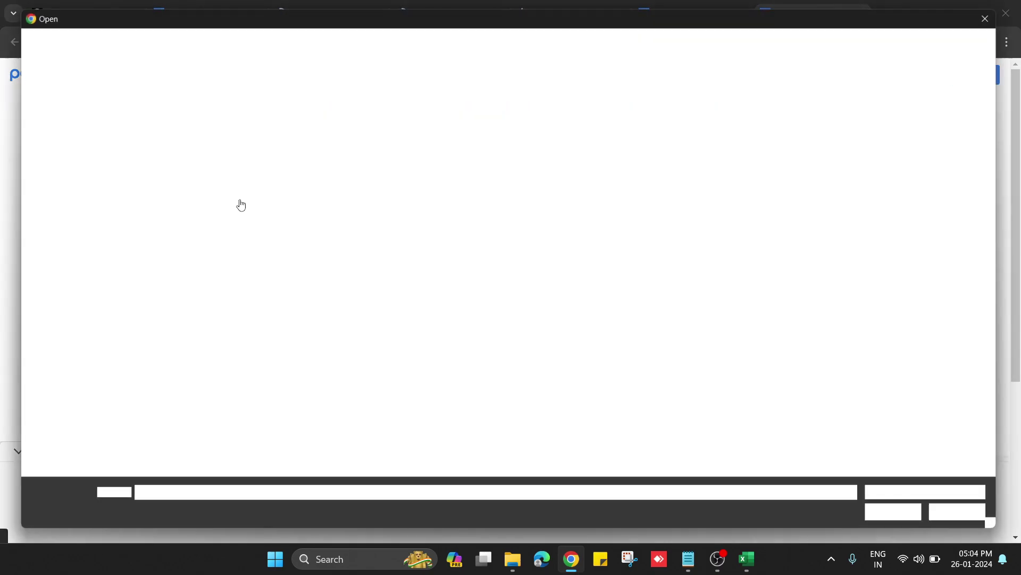
double_click(132, 142)
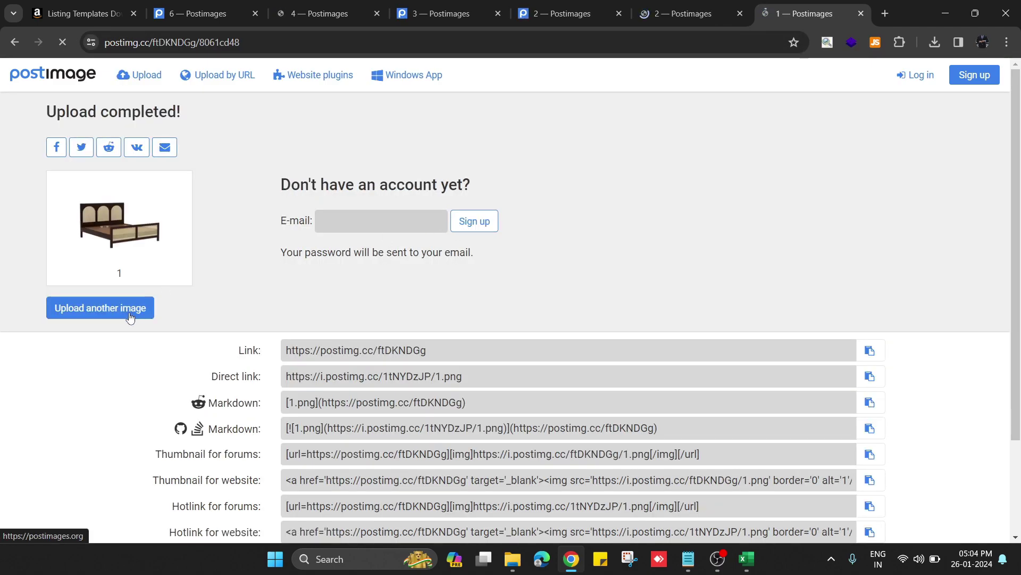
Open another Postimages upload page and upload Walnut Finish image 5.
click(133, 313)
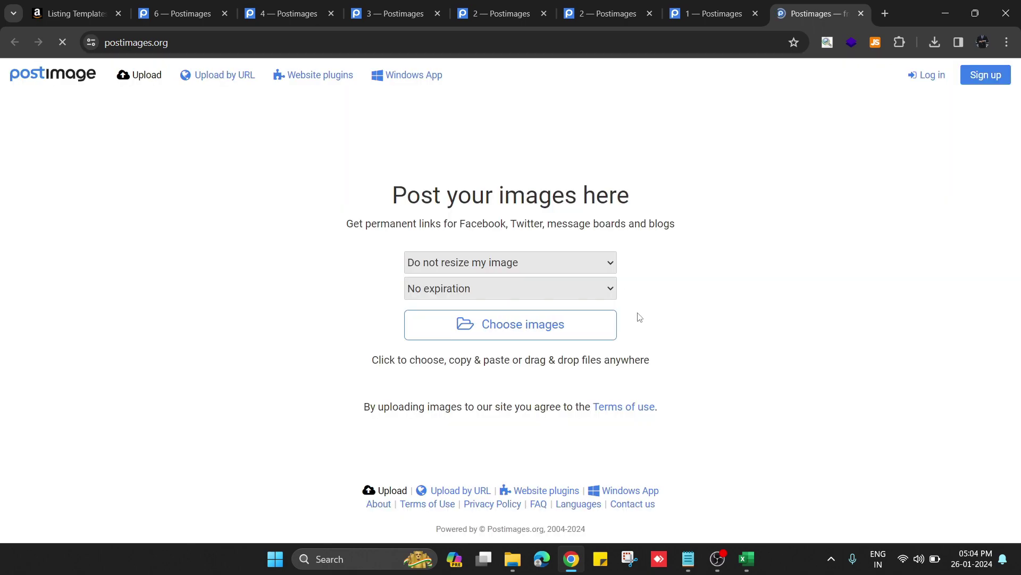
click(549, 313)
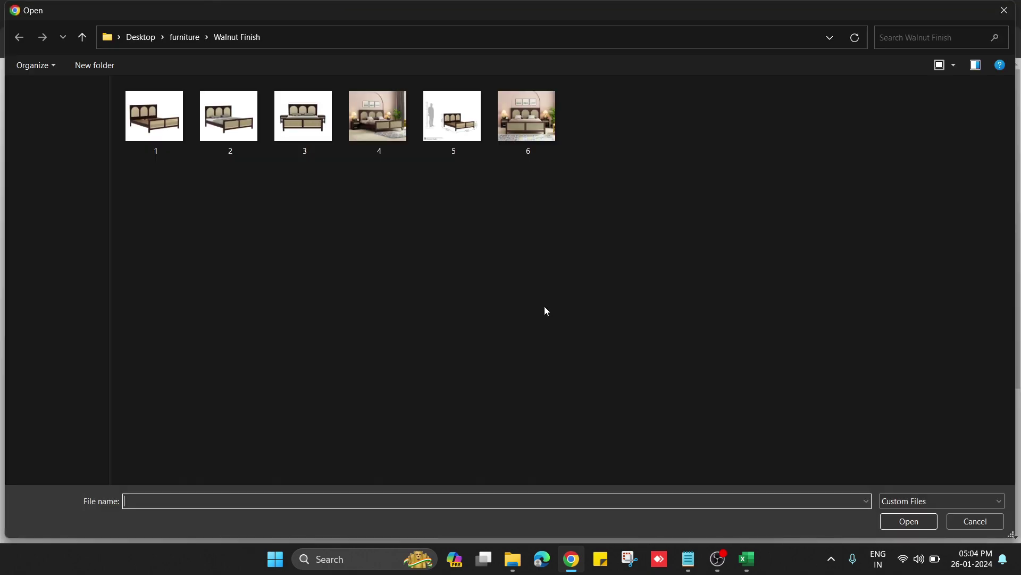
click(448, 128)
double_click(448, 127)
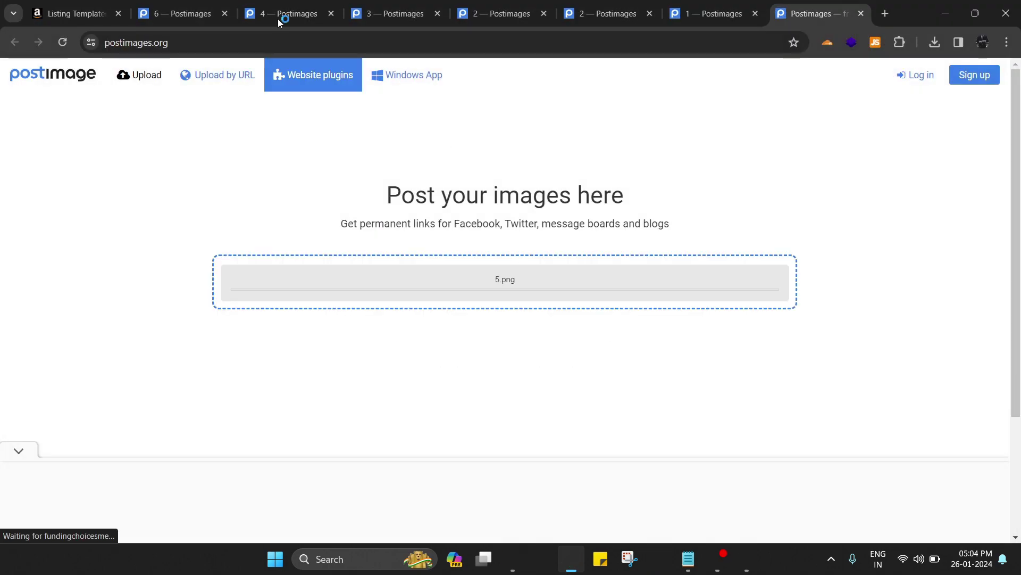
click(213, 8)
click(428, 376)
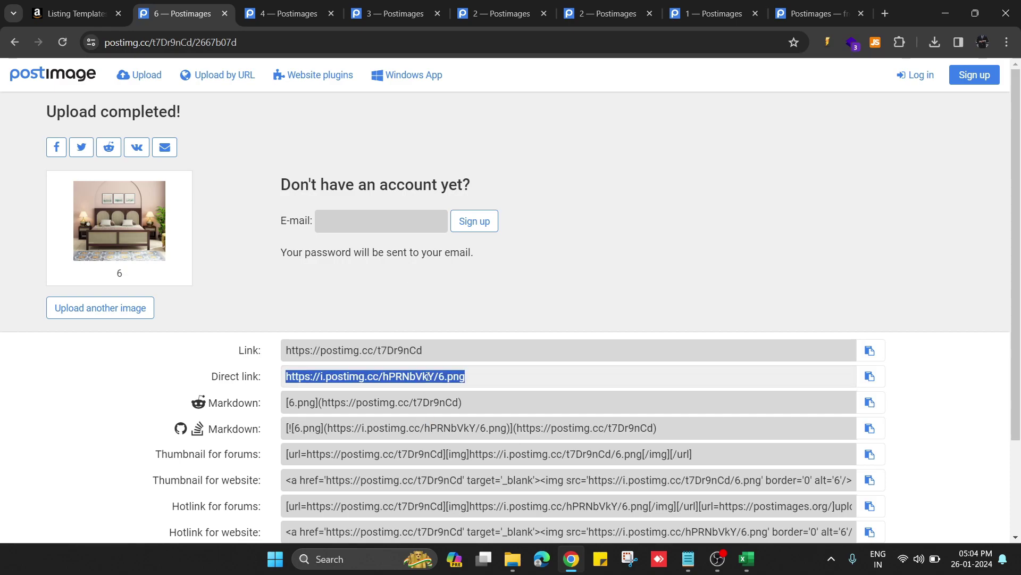
key(alt+Tab)
click(557, 298)
key(ctrl+v)
key(alt+Tab)
key(ctrl+Tab)
click(492, 373)
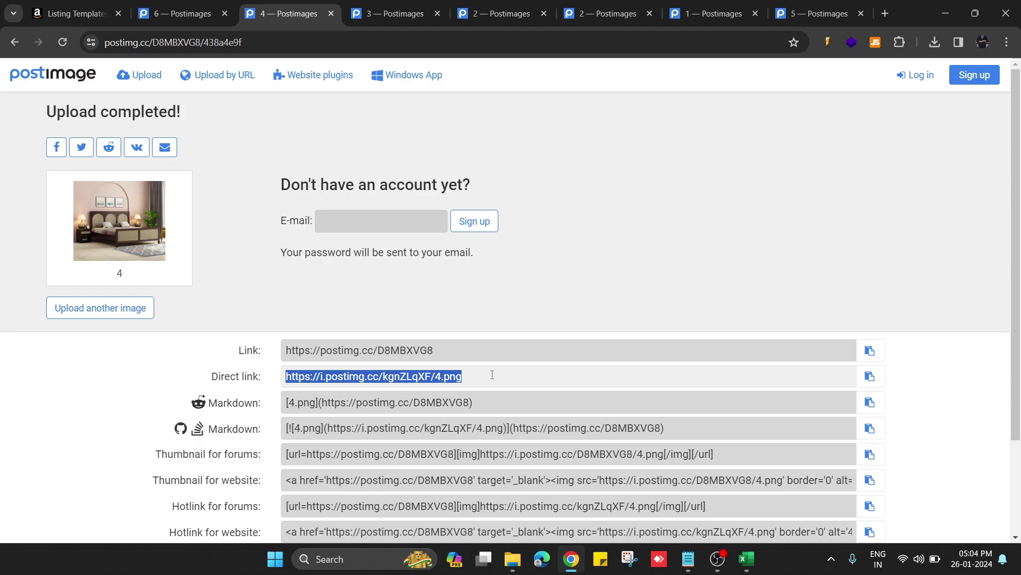
key(alt+Tab)
click(630, 304)
key(ctrl+v)
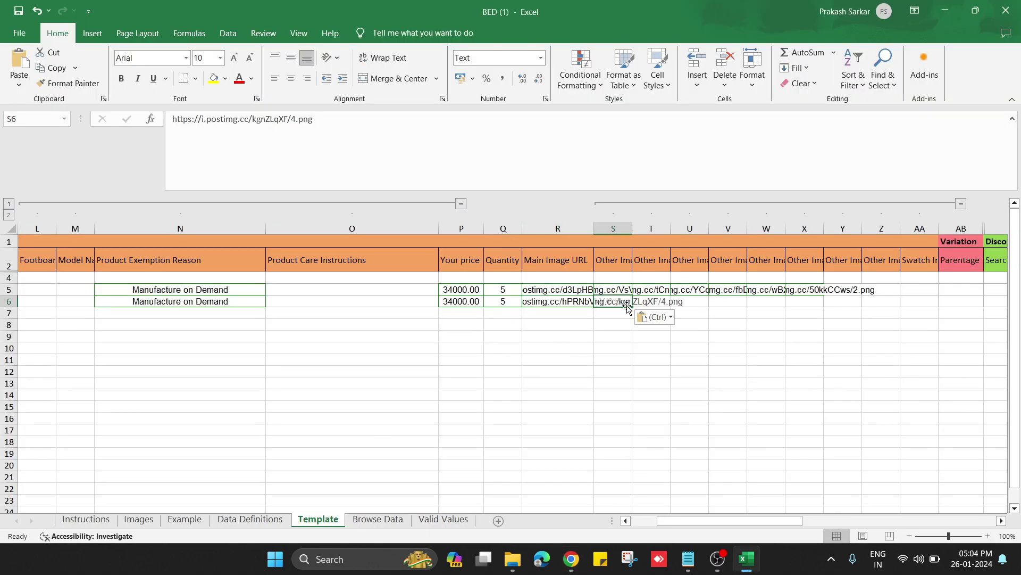
Copy the direct link of Walnut image 3 from its Postimages page in Chrome into cell T6 of the Excel template.
key(alt+Tab)
key(ctrl+Tab)
click(487, 368)
key(ctrl+c)
key(alt+Tab)
click(658, 305)
key(ctrl+v)
key(alt+Tab)
key(ctrl+Tab)
click(556, 372)
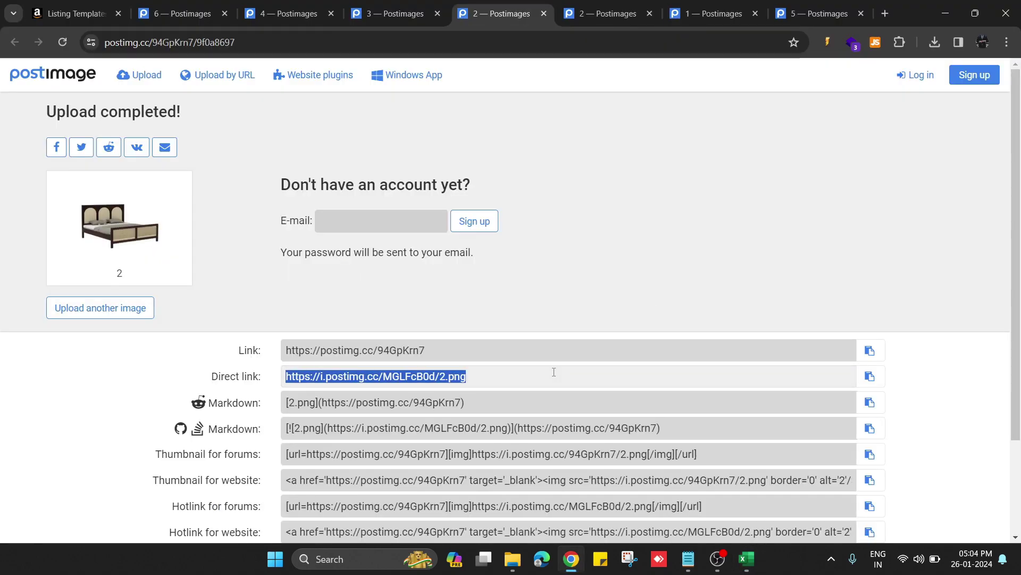
key(ctrl+c)
key(alt+Tab)
click(696, 301)
key(ctrl+v)
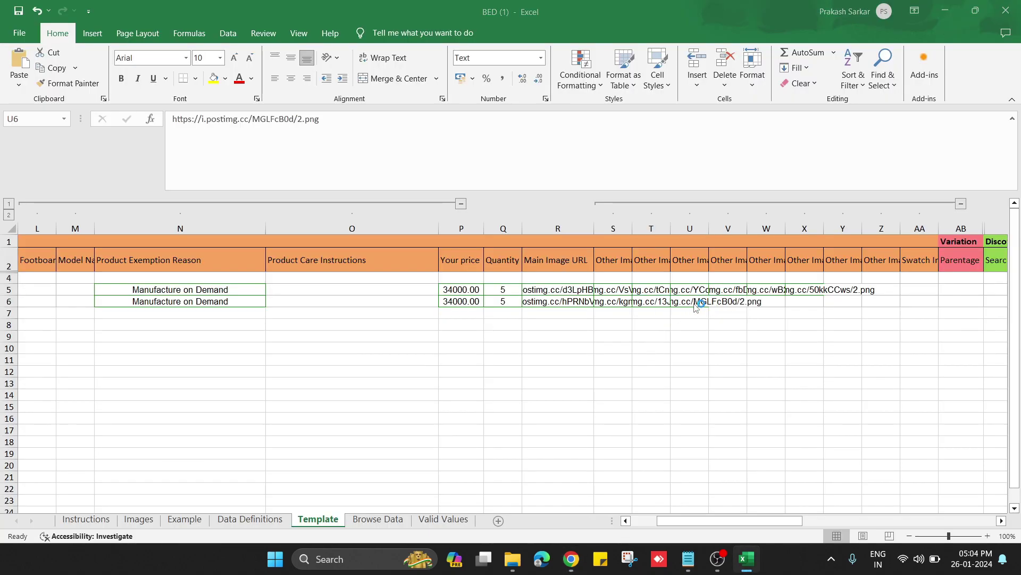
key(alt+Tab)
key(ctrl+Tab)
click(545, 397)
click(524, 380)
key(ctrl+c)
key(alt+Tab)
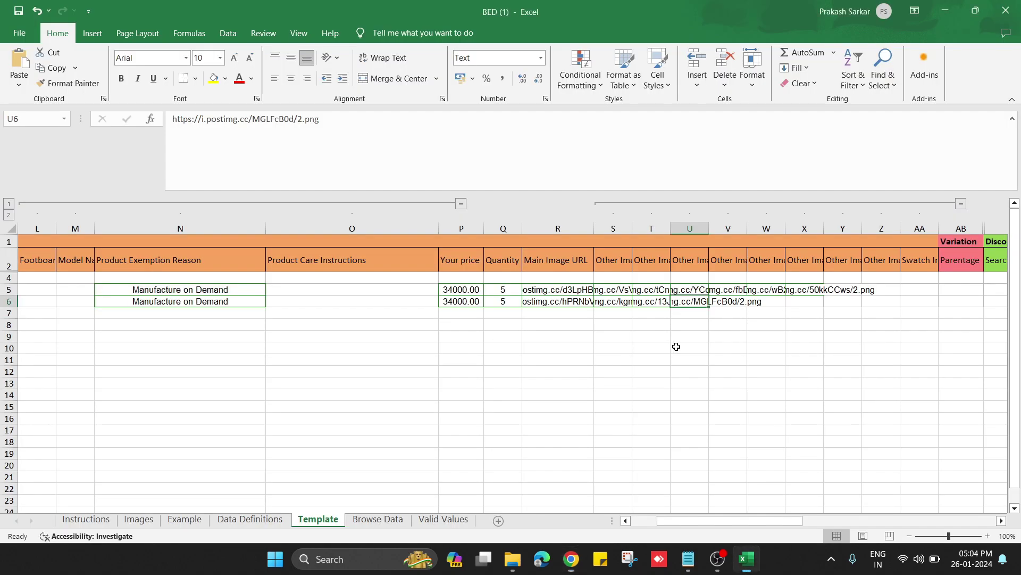
click(721, 302)
key(ctrl+v)
Copy the direct link of Walnut image 1 from its Postimages page in Chrome into cell W6 of the Excel template.
key(alt+Tab)
key(ctrl+Tab)
click(500, 374)
key(ctrl+c)
key(alt+Tab)
click(774, 301)
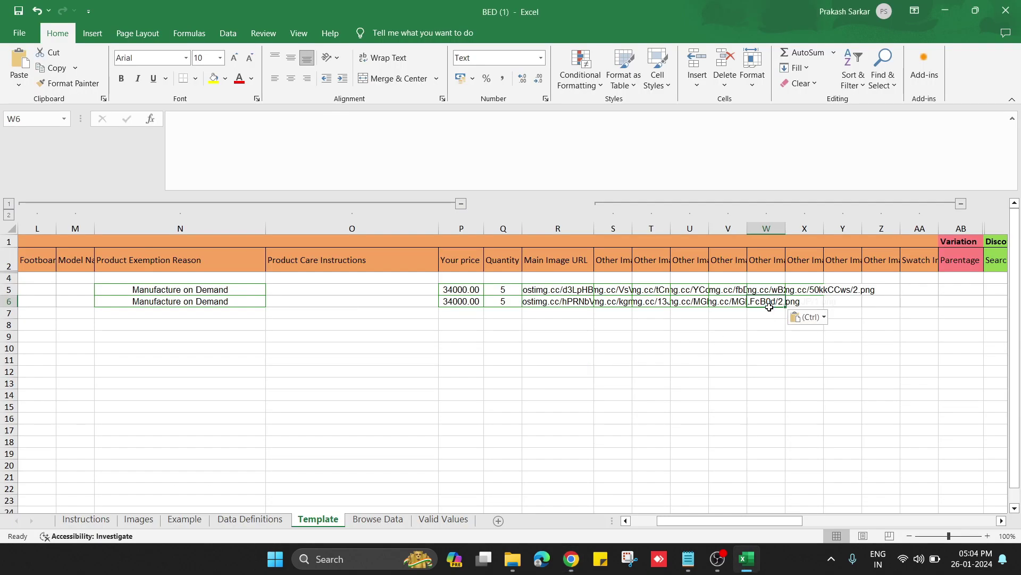
key(alt+Tab)
key(ctrl+Tab)
click(470, 376)
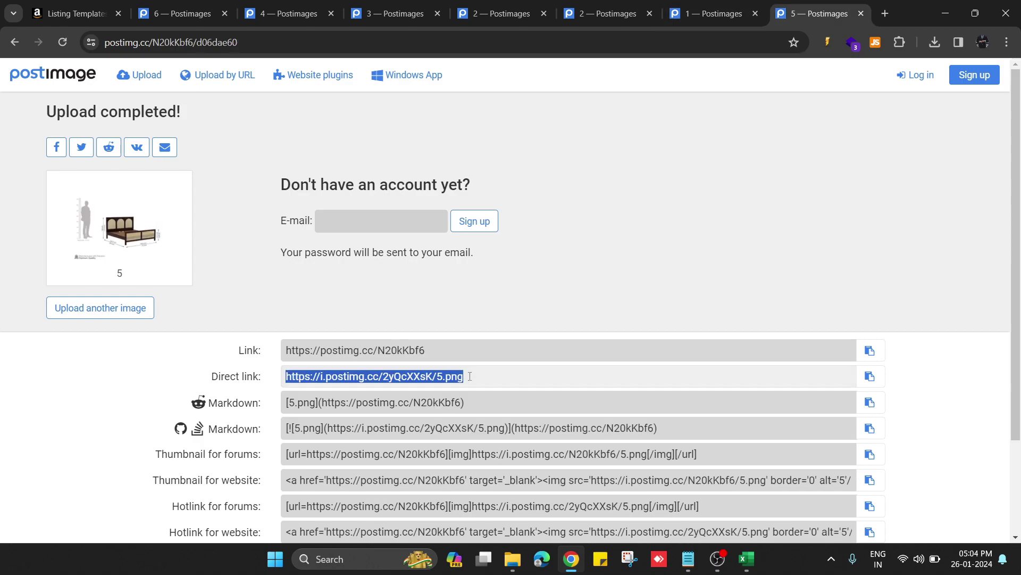
key(ctrl+c)
key(alt+Tab)
click(806, 302)
key(ctrl+v)
Expand the grouped Variation columns beside Parentage, keeping the other image URL columns expanded.
click(849, 271)
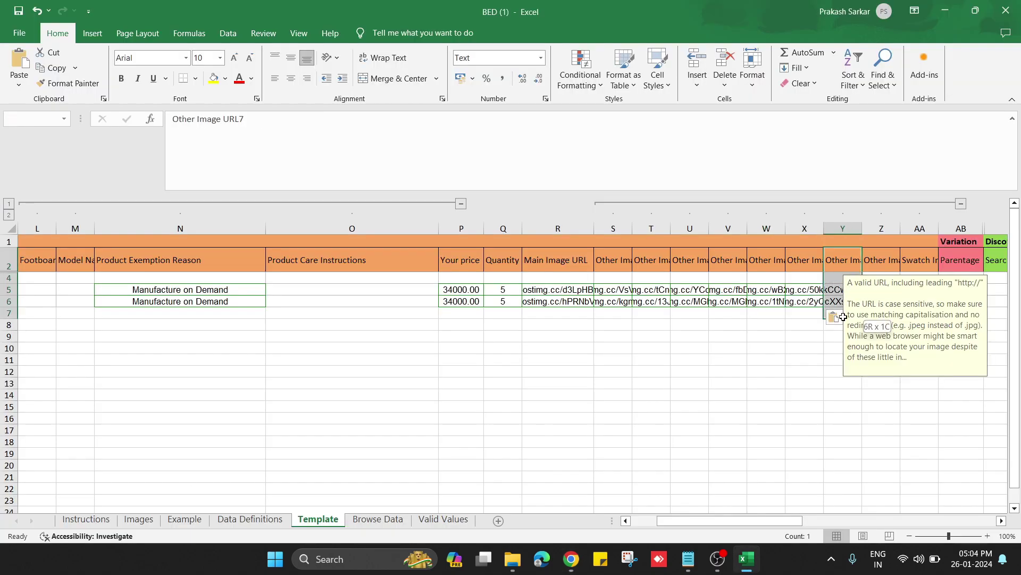
scroll(857, 335, right, 1)
drag(752, 358, 852, 396)
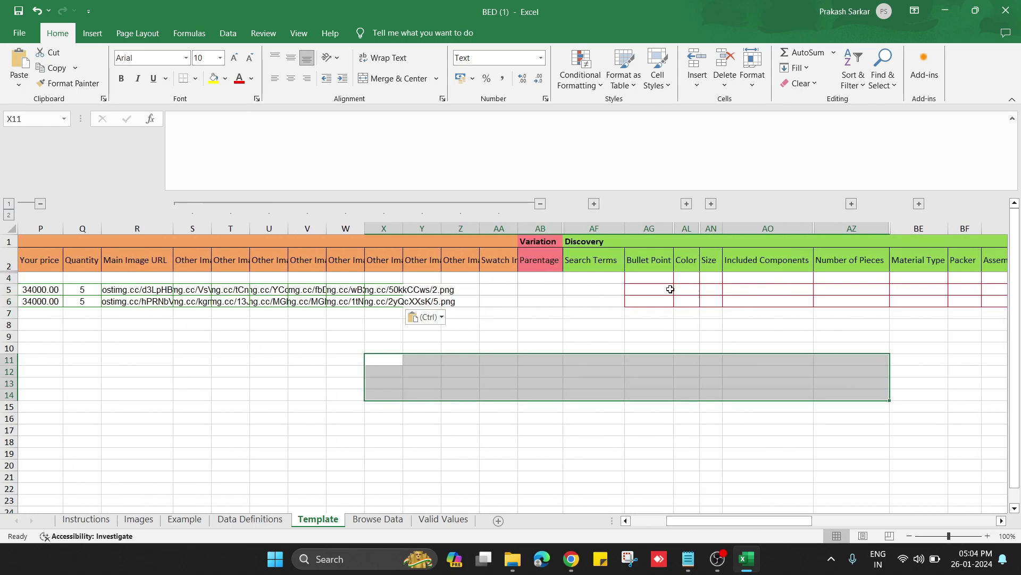
click(540, 203)
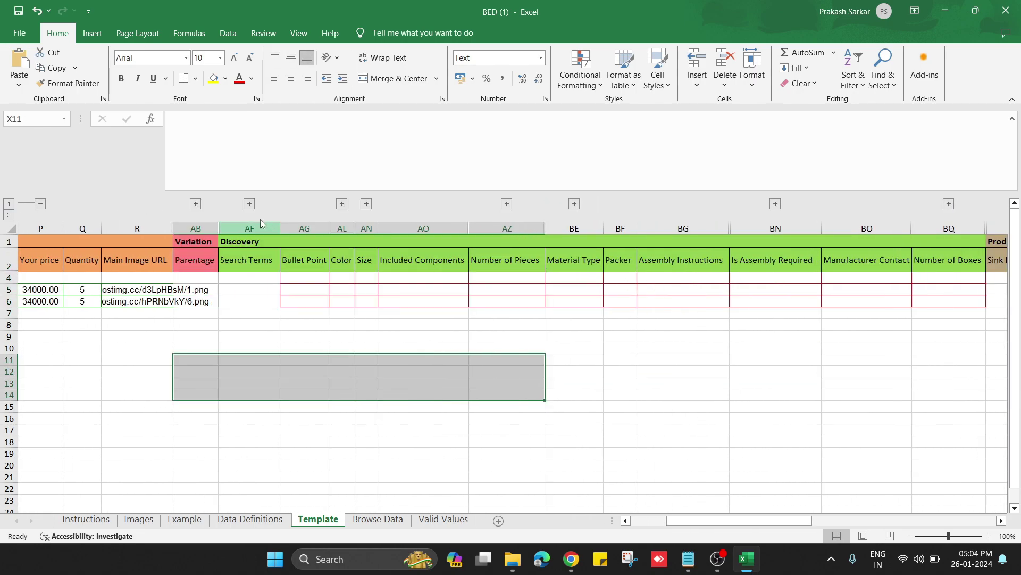
click(195, 204)
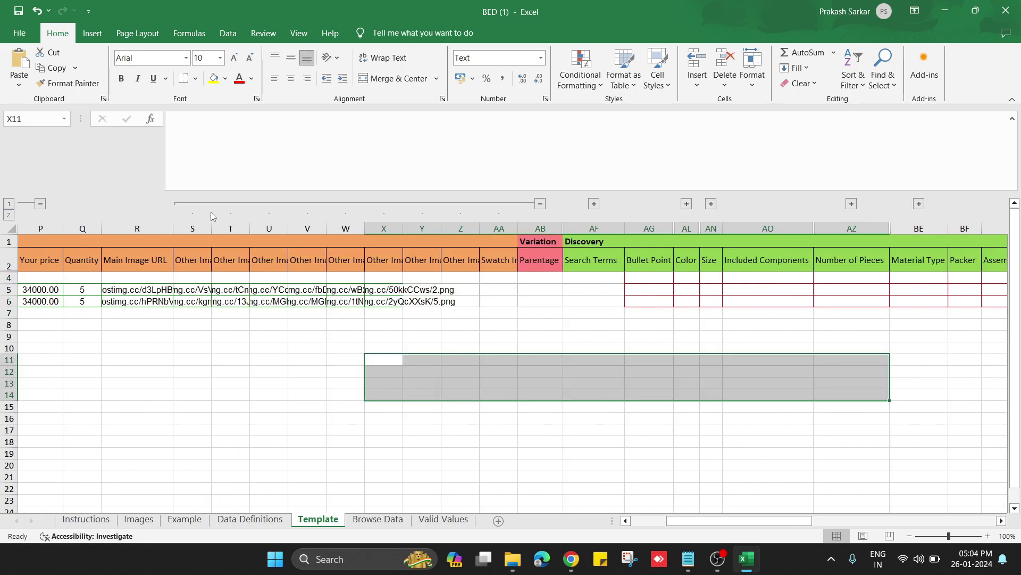
click(595, 204)
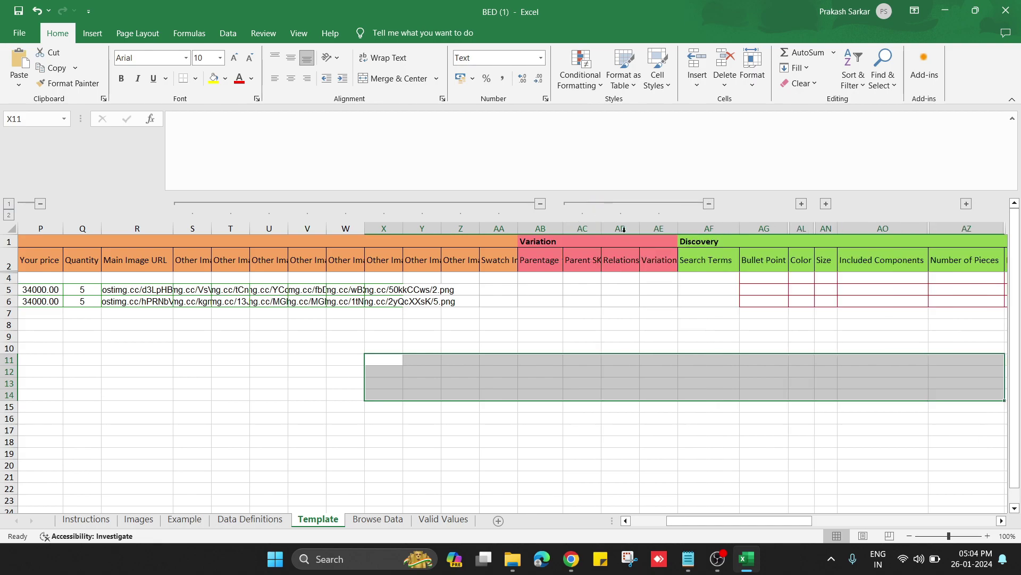
Widen the Parentage, Parent SKU, Relationship Type and Variation Theme columns so their headers are fully readable.
double_click(681, 227)
double_click(637, 228)
drag(588, 229, 633, 227)
double_click(601, 228)
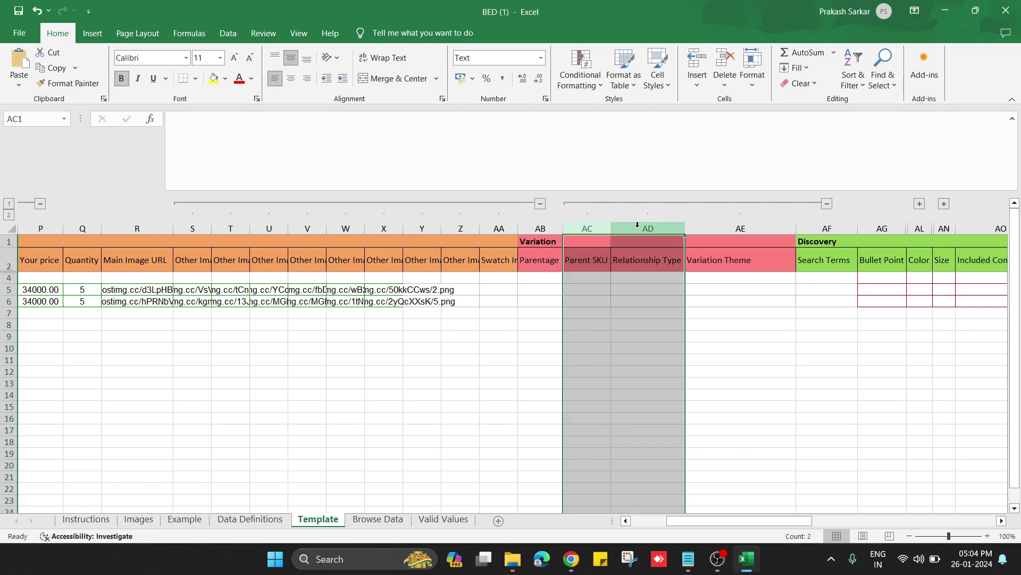
click(636, 311)
double_click(612, 228)
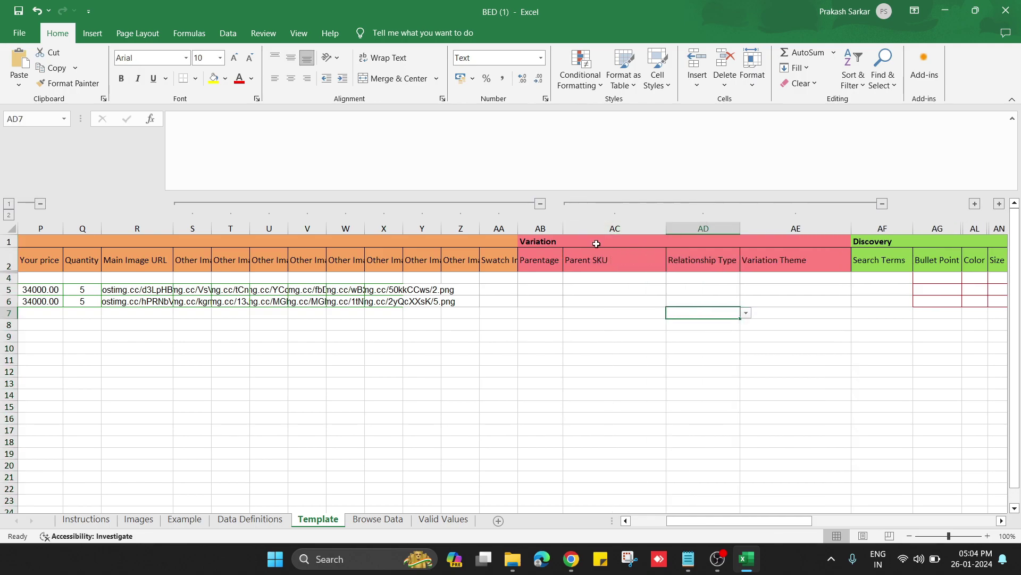
double_click(563, 228)
Set the Parentage of the parent product row, cell AB4, to Parent.
click(575, 279)
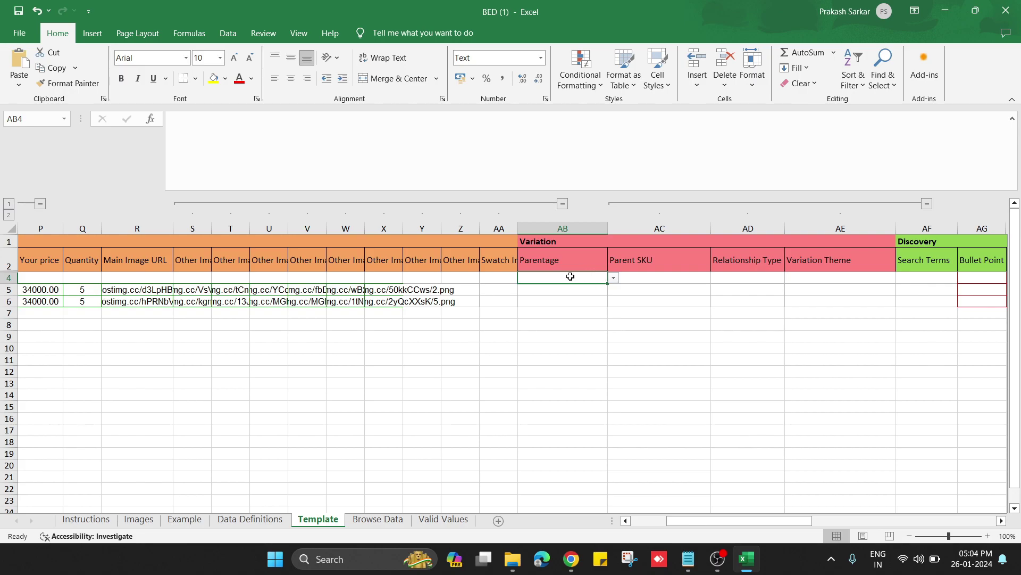
click(613, 278)
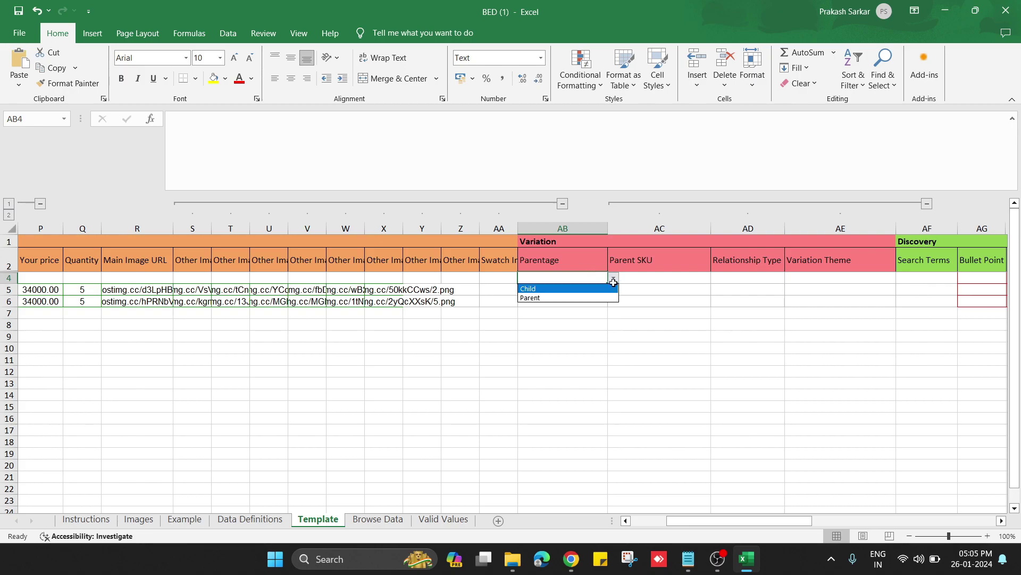
click(590, 298)
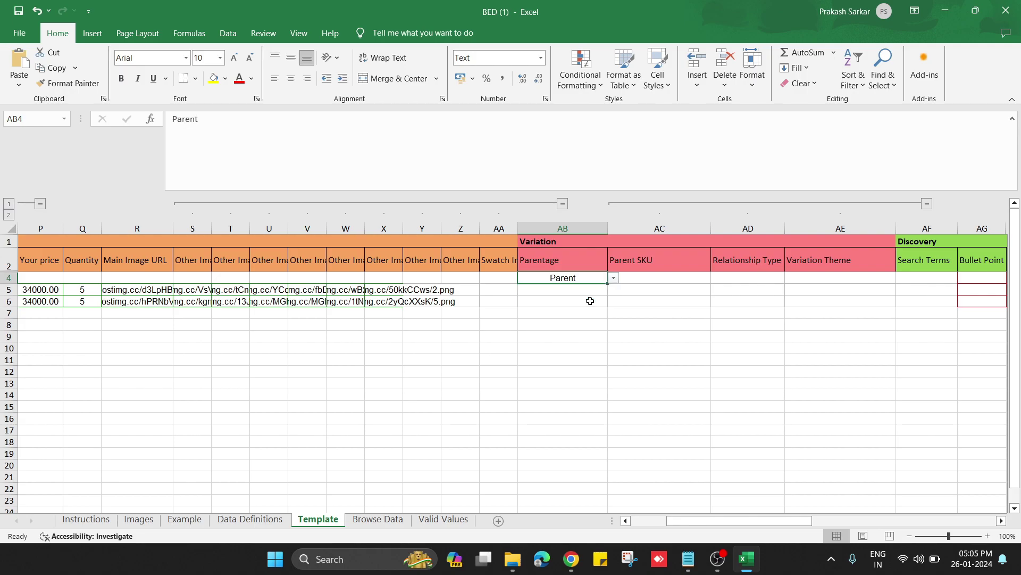
Review the parent product's row 4 from the Seller SKU across to the Discovery columns for filled and blank cells.
click(483, 280)
key(ctrl+Left)
key(ctrl+Left)
key(ctrl+Left)
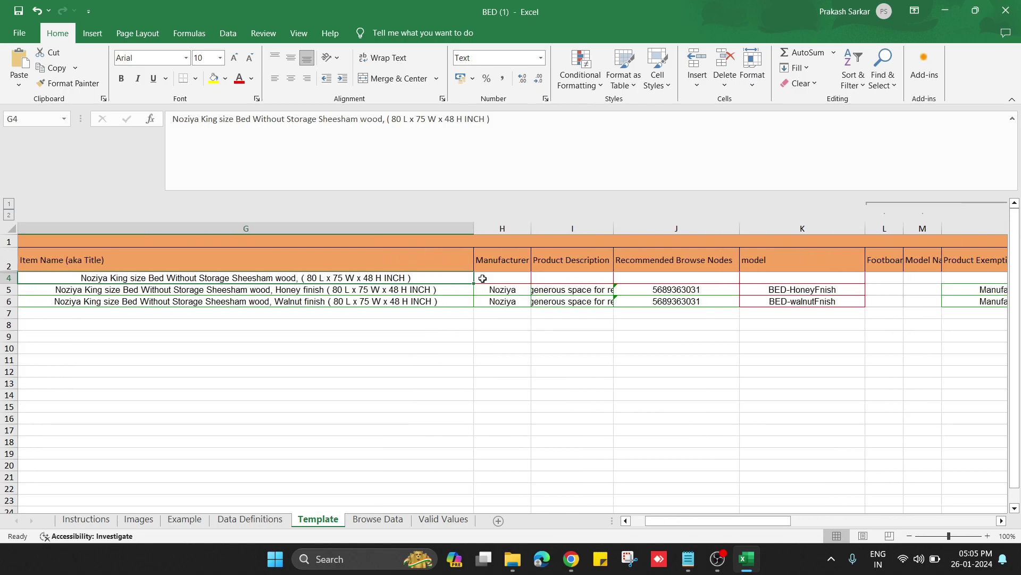
key(Right)
key(Right)
key(Right)
key(Right)
key(Right)
key(Right)
key(Right)
key(Right)
key(Right)
key(Right)
key(Right)
key(Right)
key(Right)
key(Right)
key(Right)
key(Right)
key(Right)
key(Right)
key(Right)
key(Right)
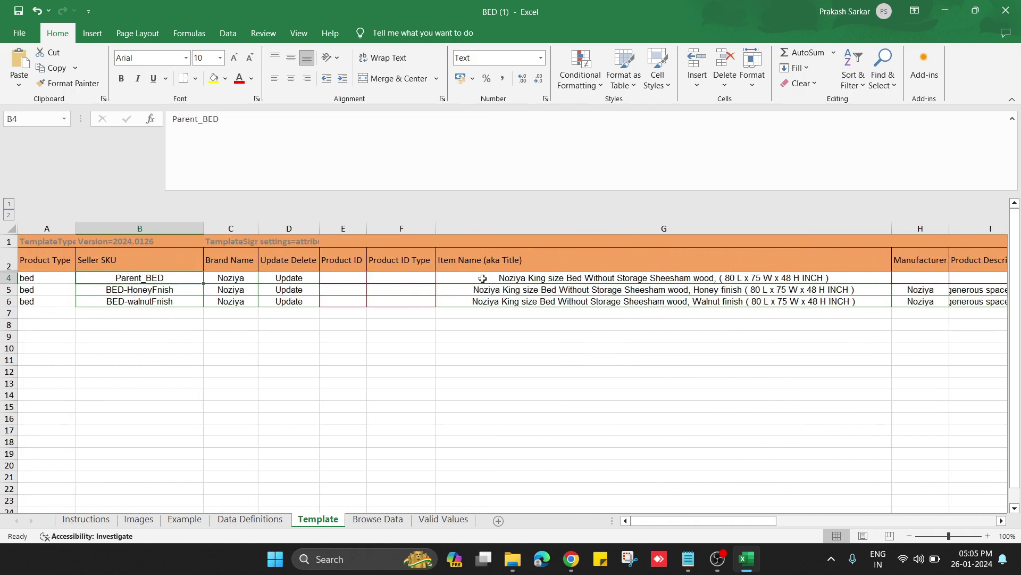
key(Right)
key(Right)
key(Right)
key(Right)
key(Right)
key(Right)
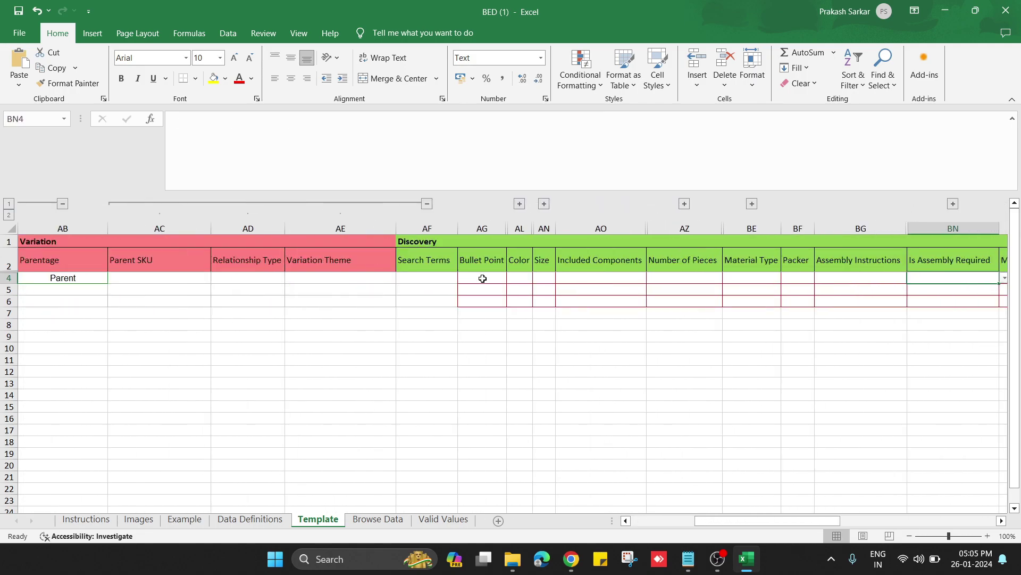
Set the Parentage of the Honey and Walnut rows, cells AB5 and AB6, to Child.
click(102, 312)
click(101, 291)
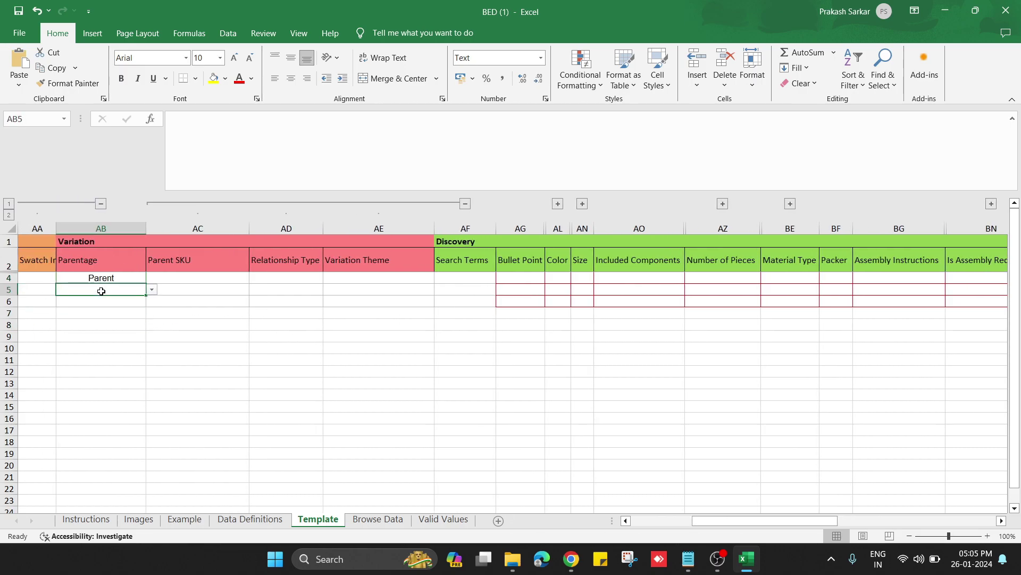
click(152, 289)
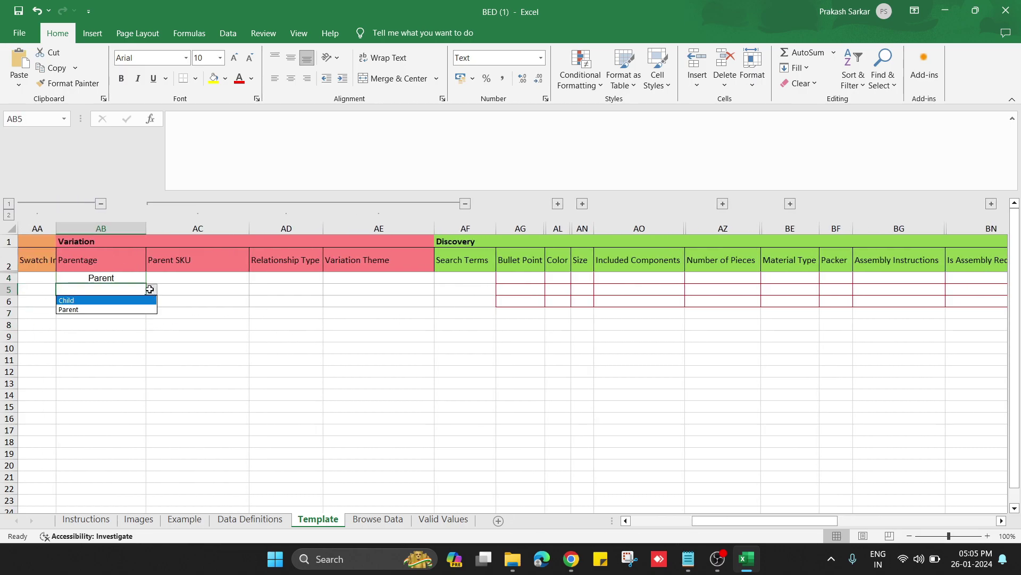
click(123, 299)
drag(123, 291, 120, 300)
key(ctrl+d)
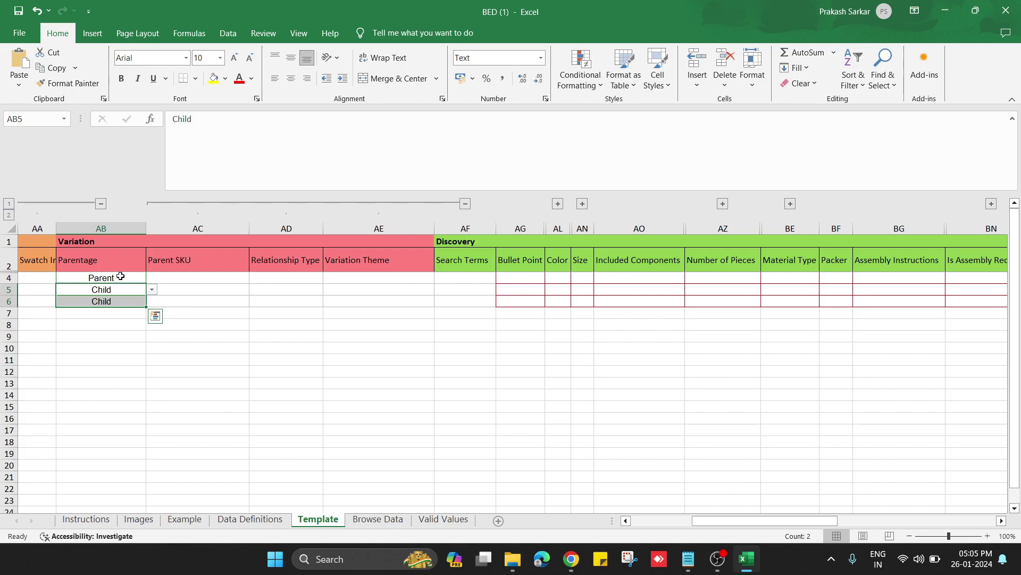
Copy the parent's Seller SKU, Parent_BED, from B4 into the Parent SKU cells AC5 and AC6 of both child rows.
click(121, 277)
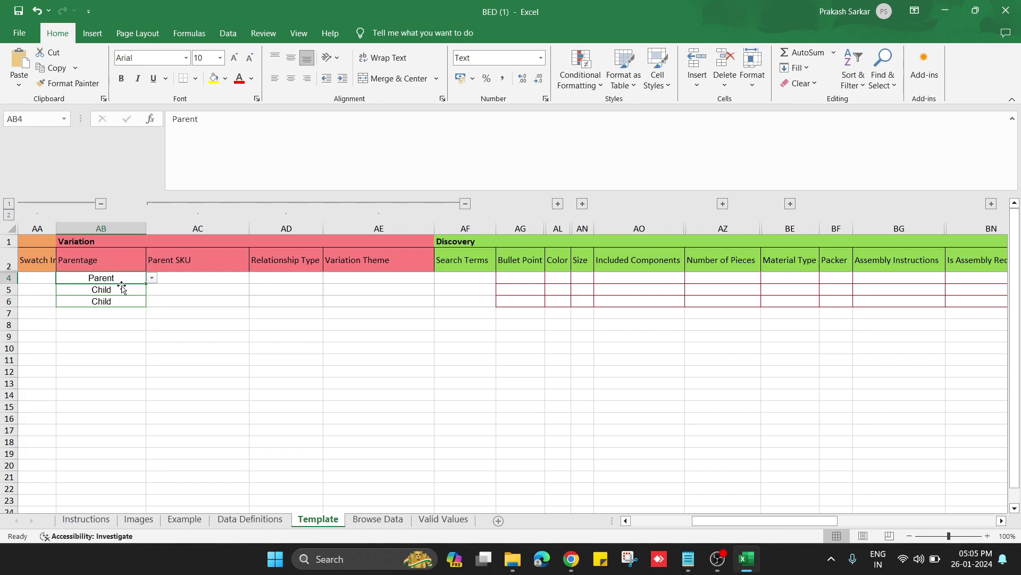
click(190, 282)
click(202, 320)
key(Home)
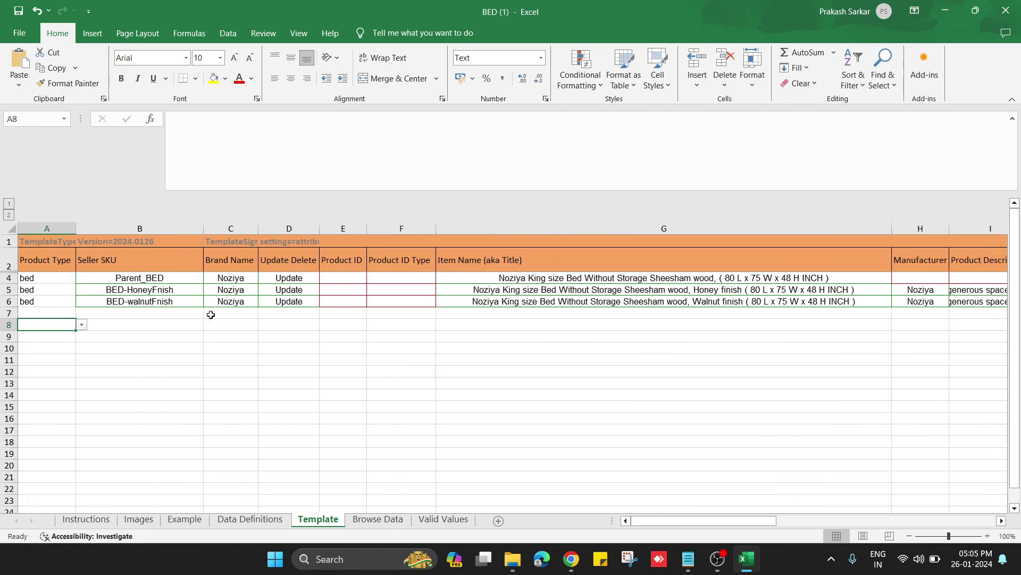
click(150, 280)
key(ctrl+c)
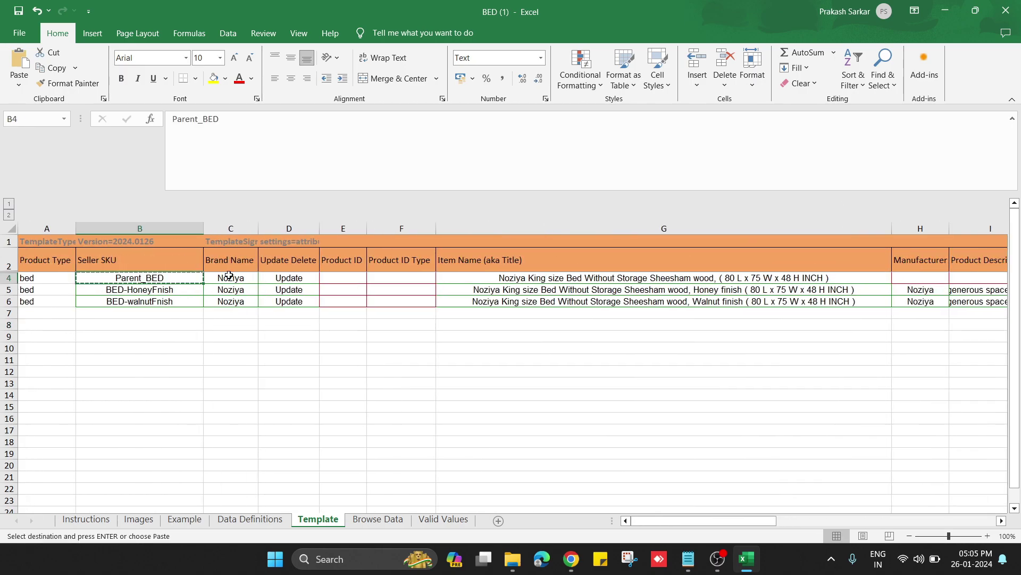
key(ctrl+Right)
key(ctrl+Right)
key(ctrl+Right)
key(ctrl+Right)
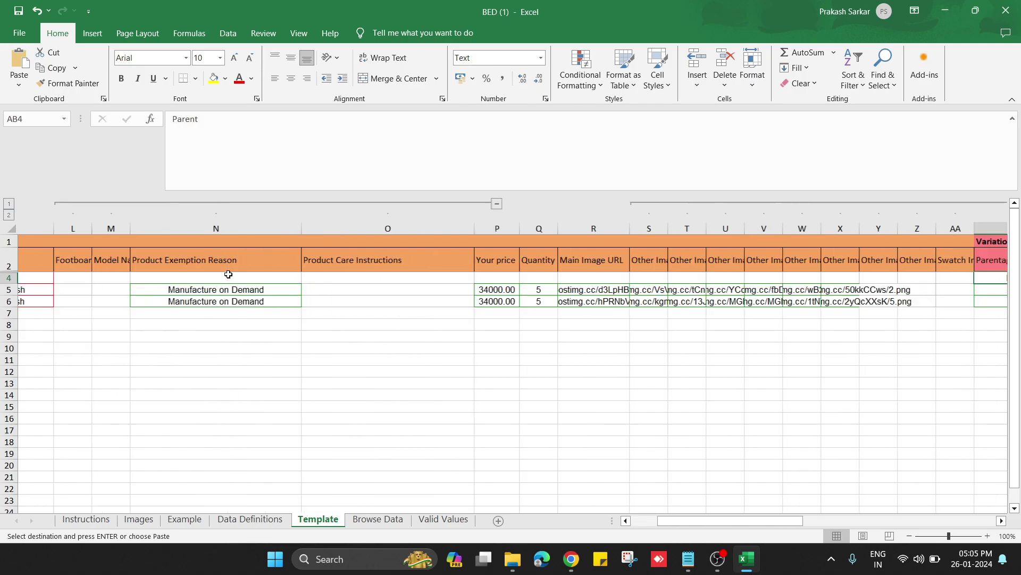
key(ctrl+Left)
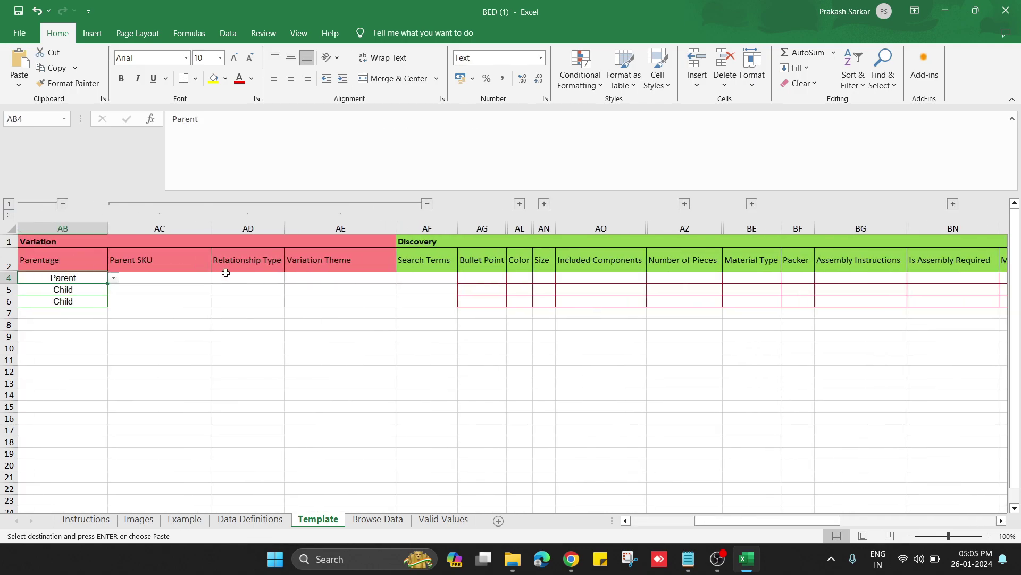
click(145, 291)
key(ctrl+v)
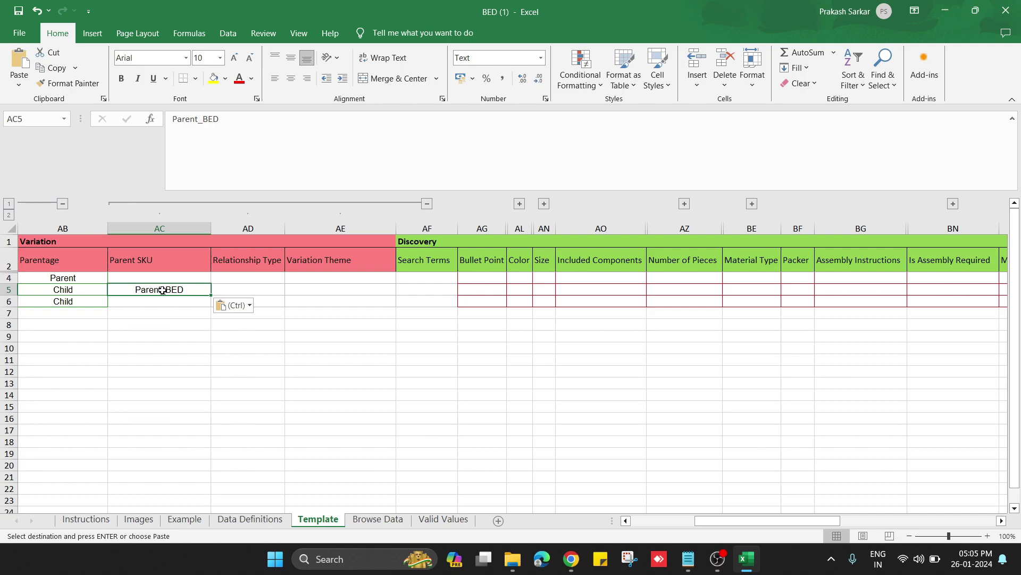
drag(160, 290, 161, 305)
key(Return)
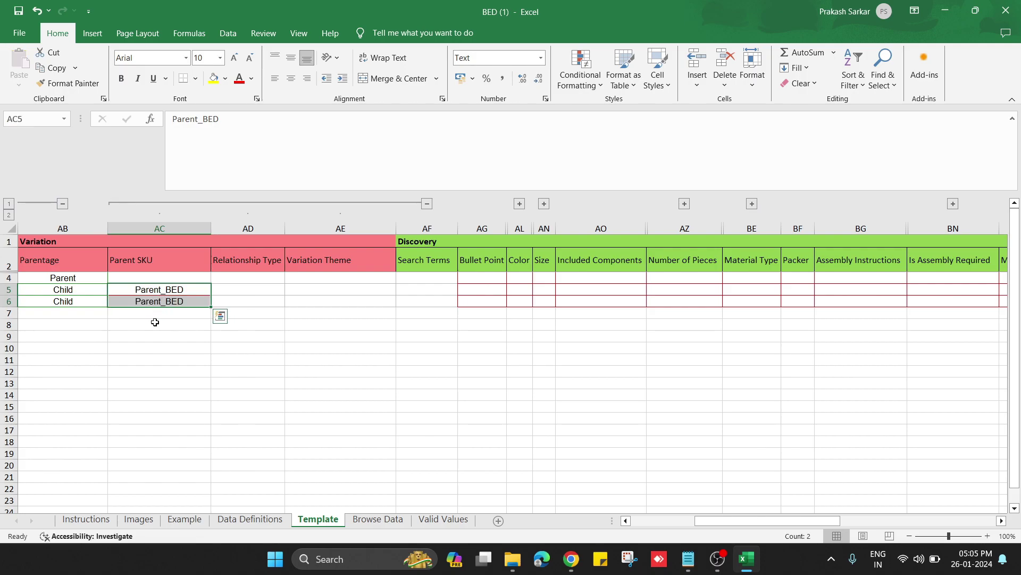
Set the Relationship Type of both child rows, cells AD5 and AD6, to Variation.
drag(80, 278, 80, 300)
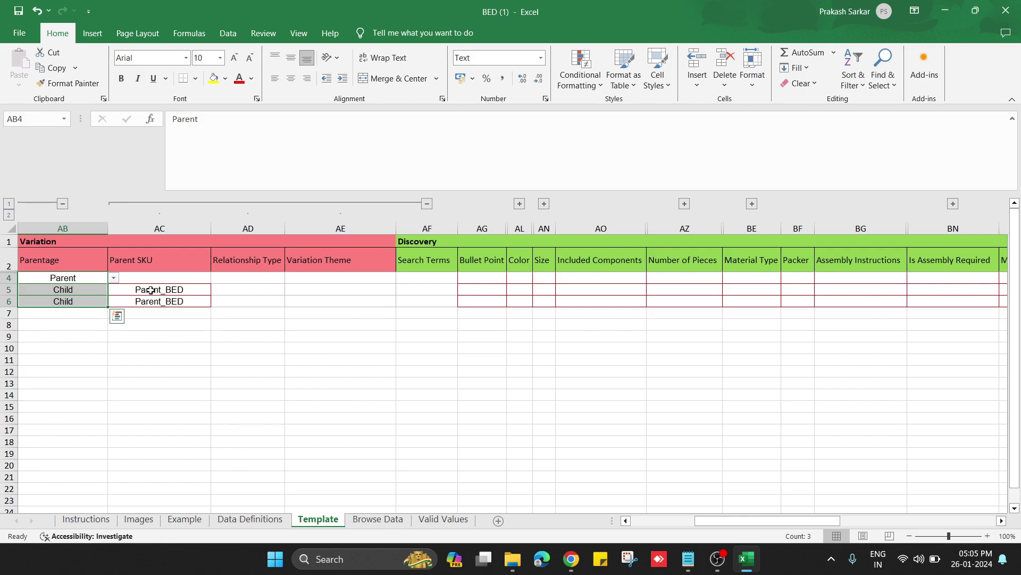
click(261, 290)
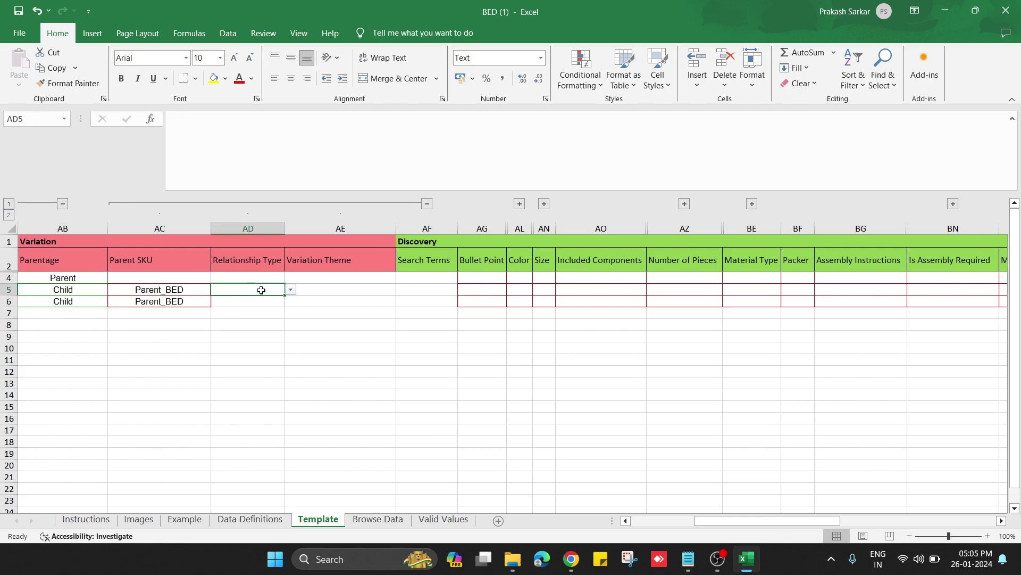
click(291, 289)
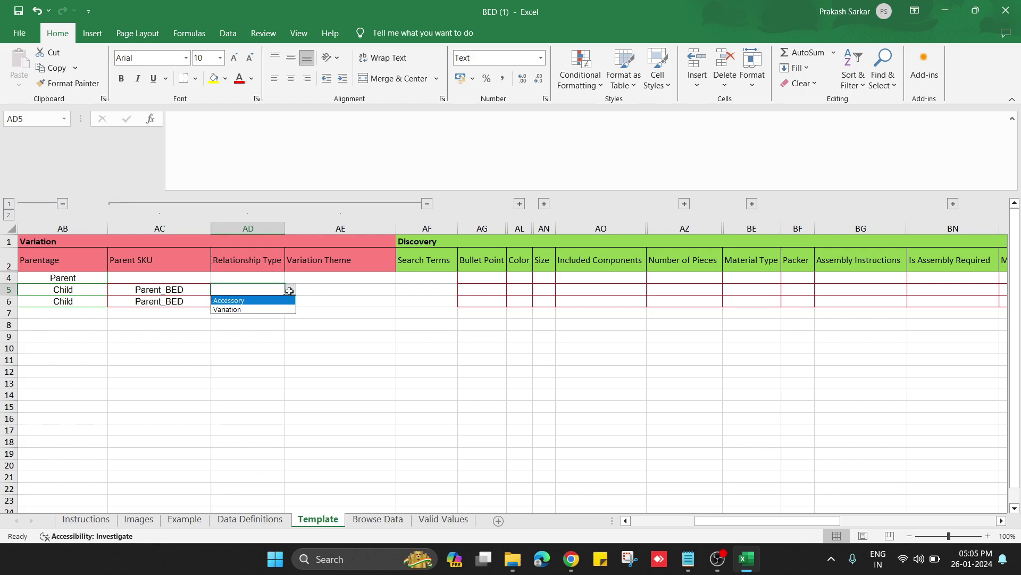
click(261, 308)
click(291, 290)
click(261, 308)
drag(260, 295, 262, 299)
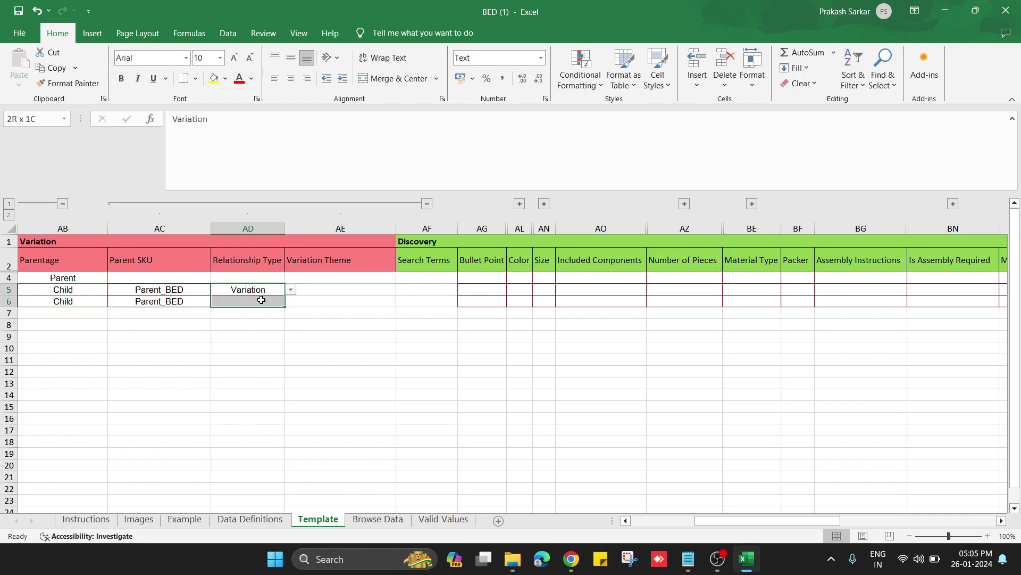
key(ctrl+d)
Set the parent row's Variation Theme in cell AE4 to ColorName, leaving its Parent SKU and Relationship Type blank.
click(341, 277)
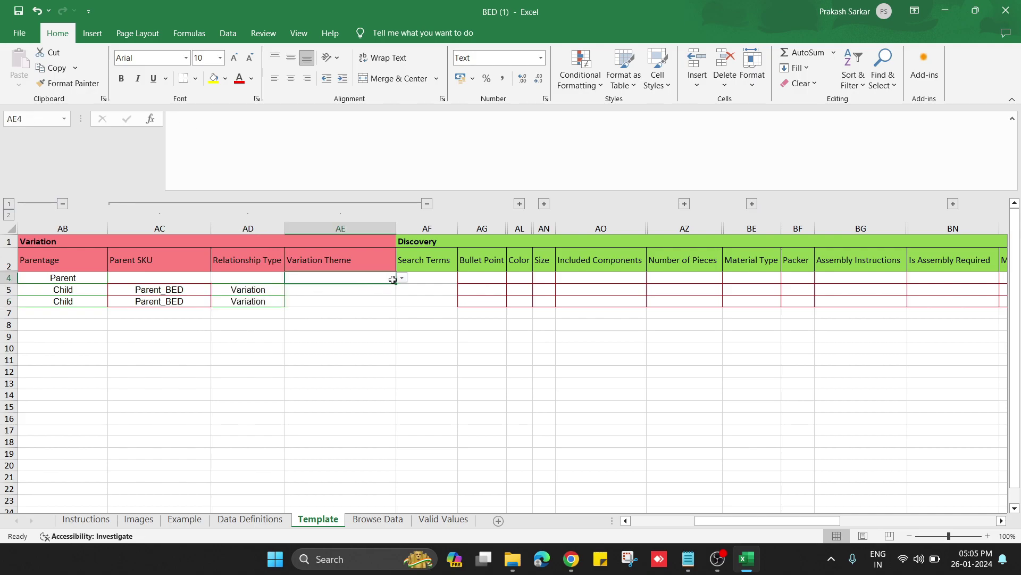
drag(181, 273, 209, 279)
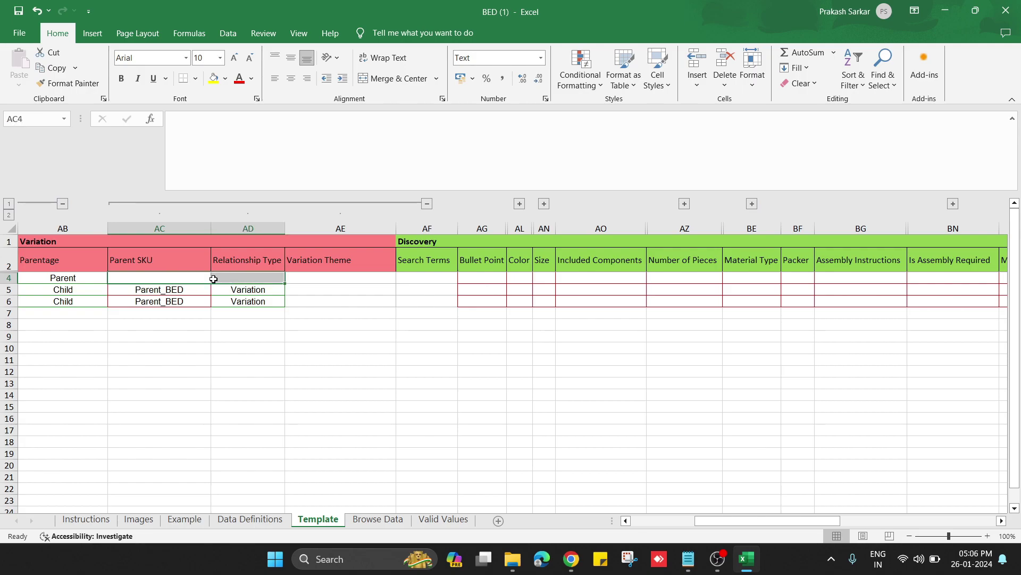
click(336, 276)
click(400, 278)
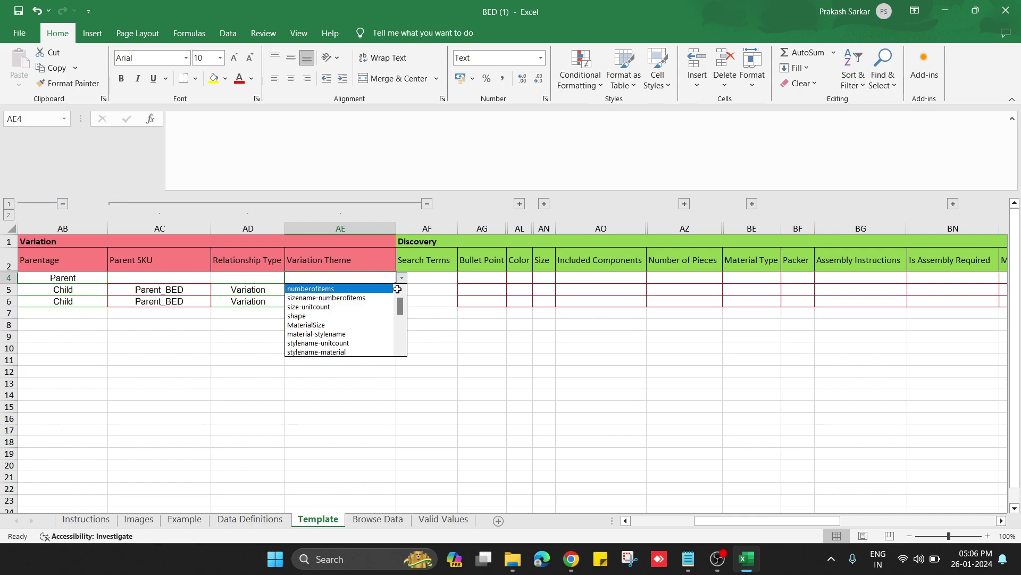
drag(398, 308, 399, 333)
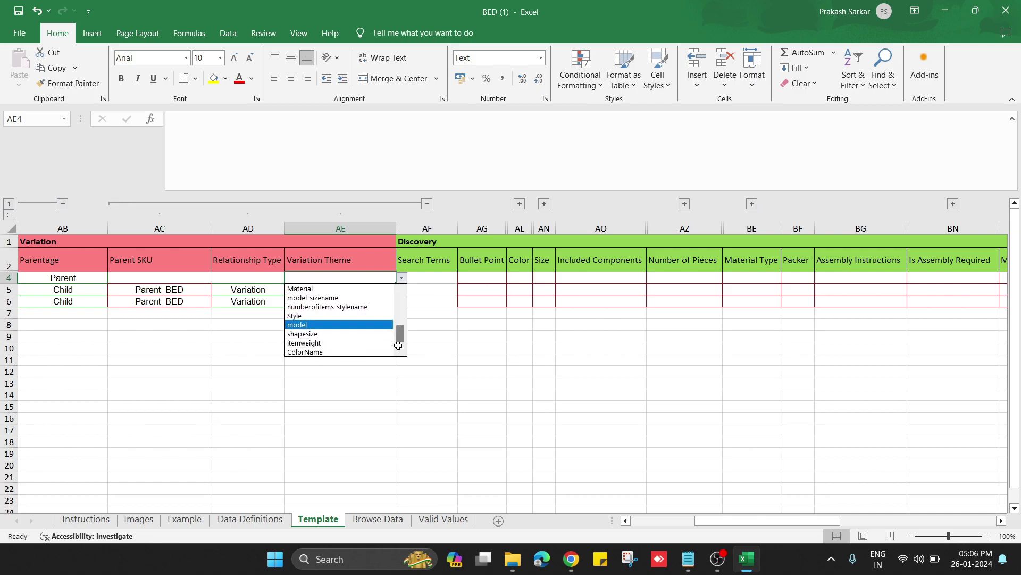
click(364, 351)
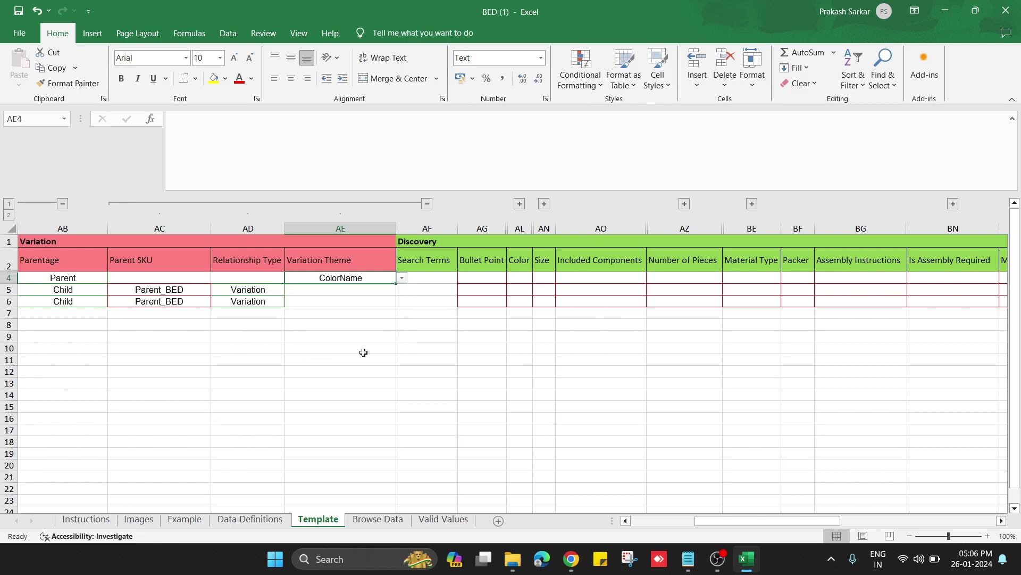
Fill the ColorName Variation Theme from AE4 down to child cells AE5 and AE6, and check the entries in the Variation columns.
drag(369, 276, 370, 301)
key(ctrl+d)
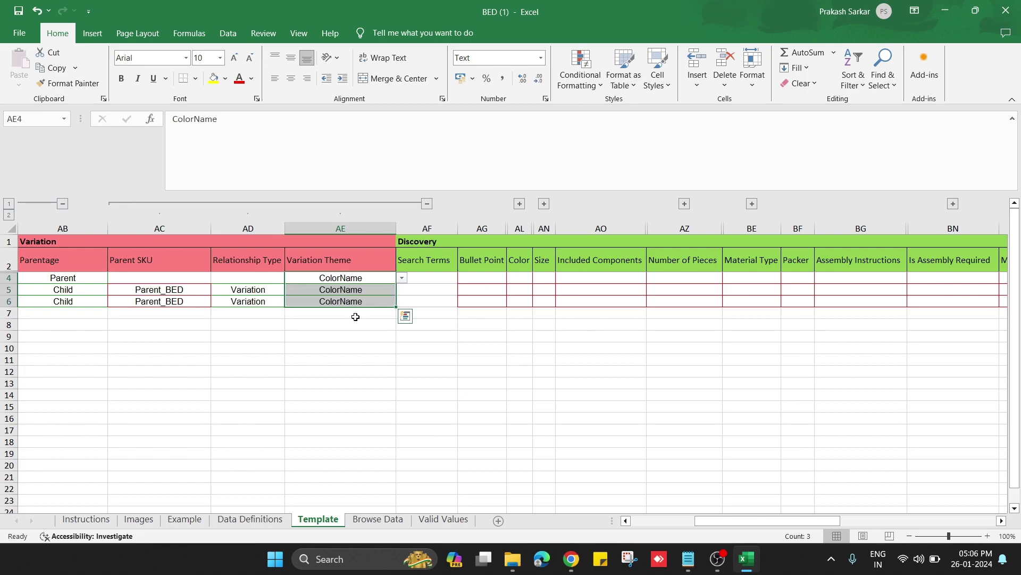
click(96, 279)
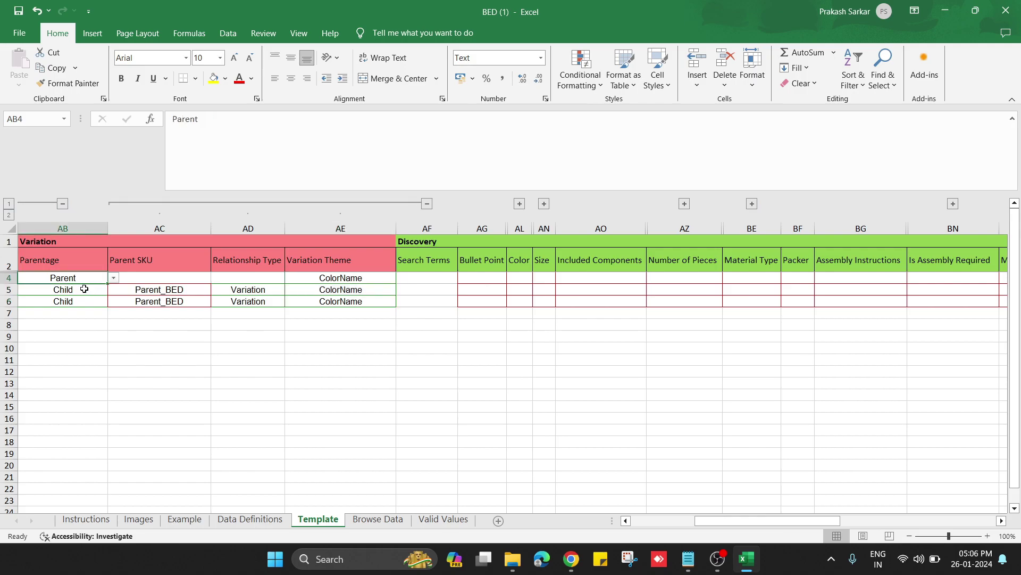
drag(84, 287, 84, 299)
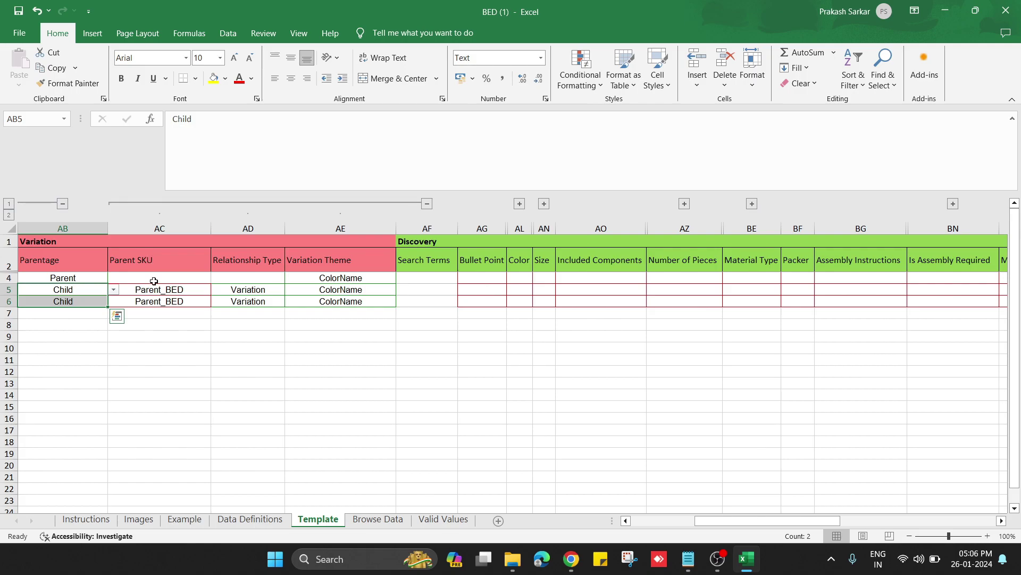
click(153, 290)
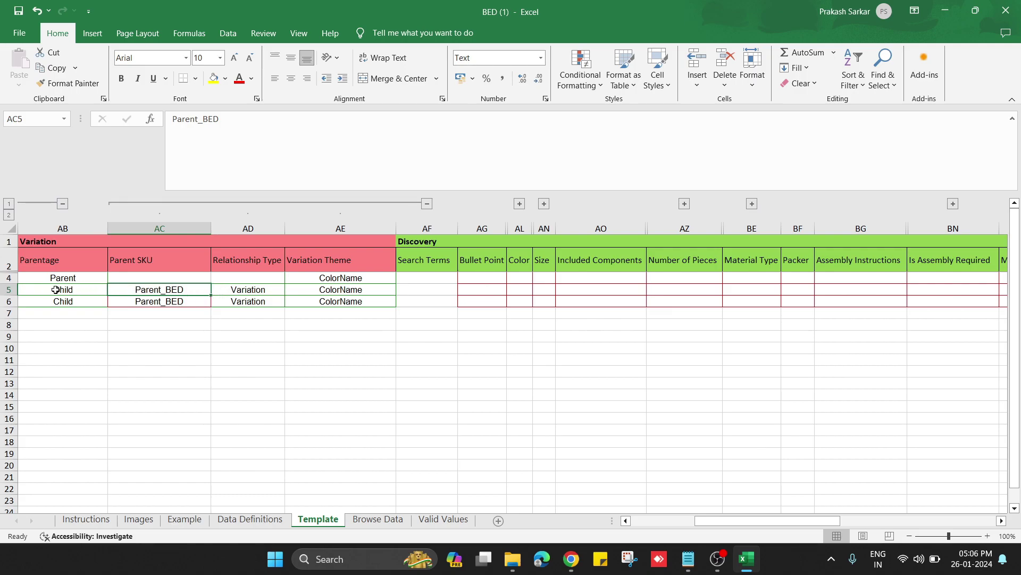
drag(260, 291, 264, 307)
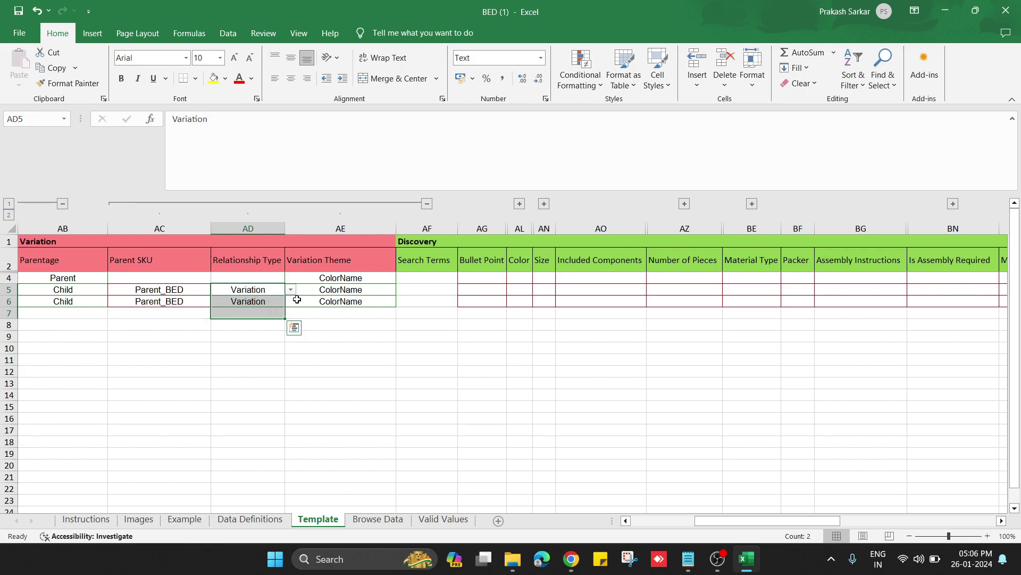
drag(370, 281, 372, 302)
Switch to the Notepad listing notes and copy the search term "king size bed Sheesham wood without storage for home hotel hostel".
click(448, 277)
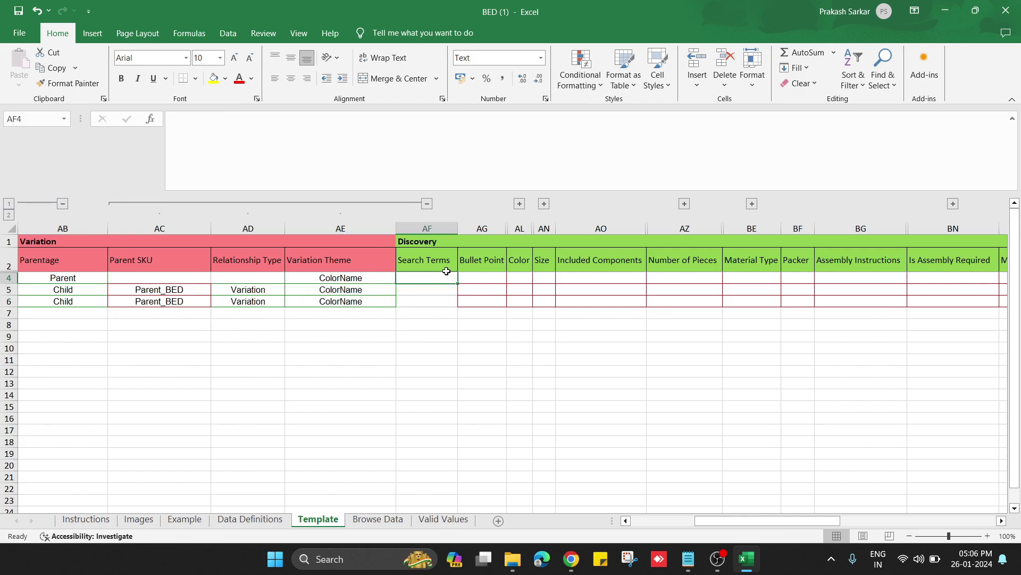
key(alt+Tab)
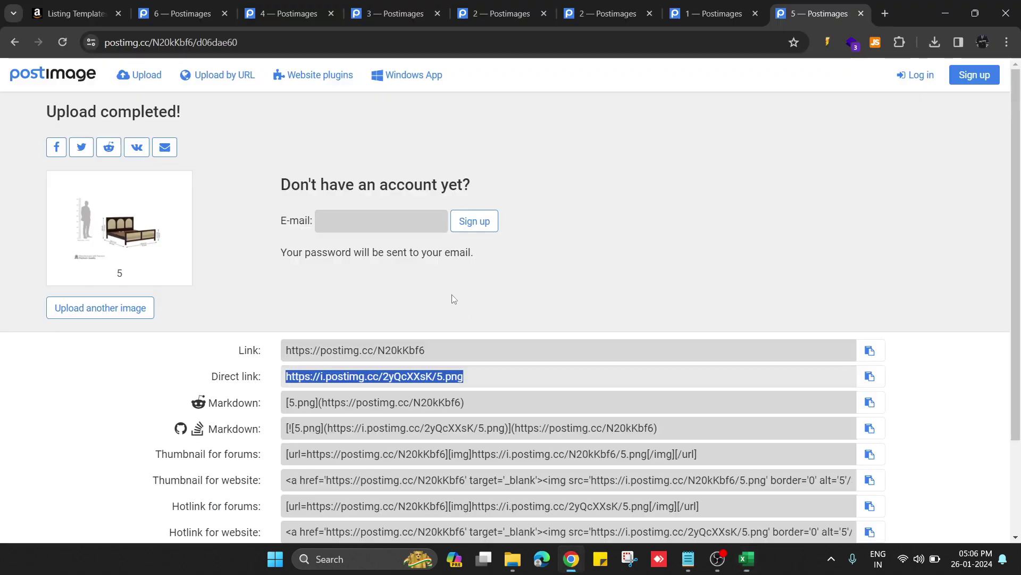
key(alt+Tab)
key(alt+Tab)
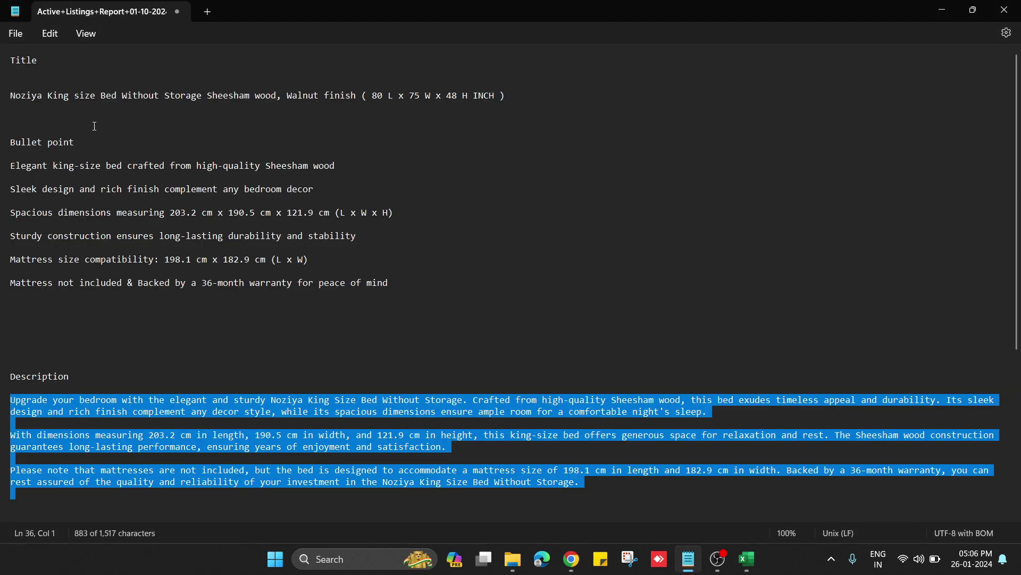
scroll(160, 322, down, 6)
triple_click(118, 372)
key(ctrl+c)
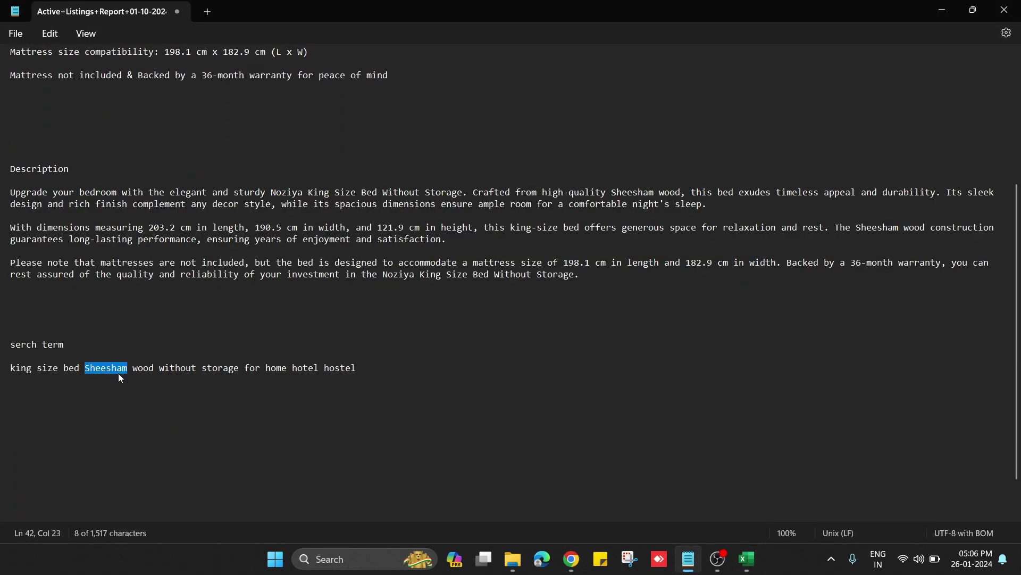
Return to the Excel template, paste the search term into Search Terms cell AF4, and fill it down to AF5 and AF6.
key(alt+Tab)
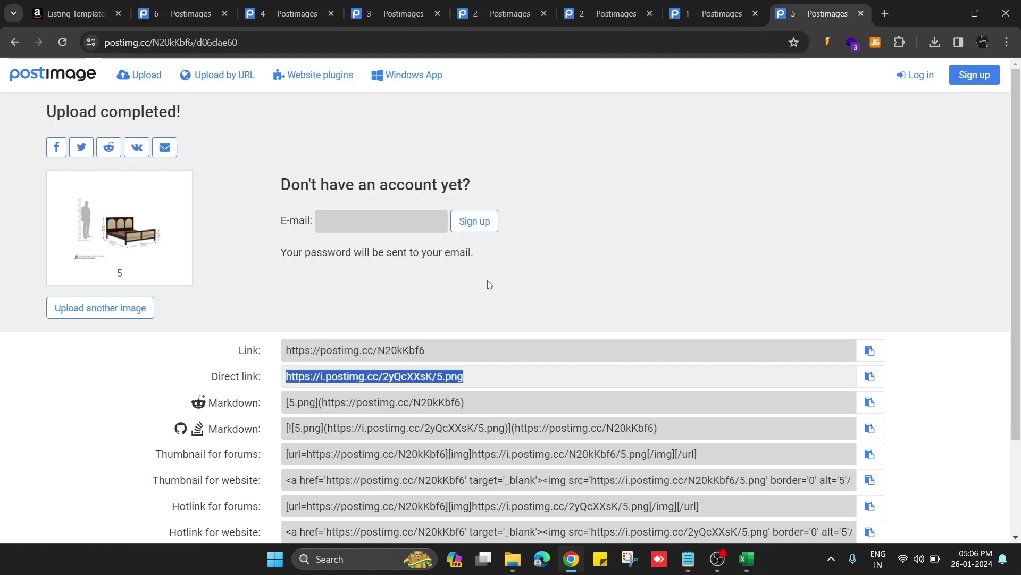
key(alt+Tab)
key(alt+Tab)
key(ctrl+v)
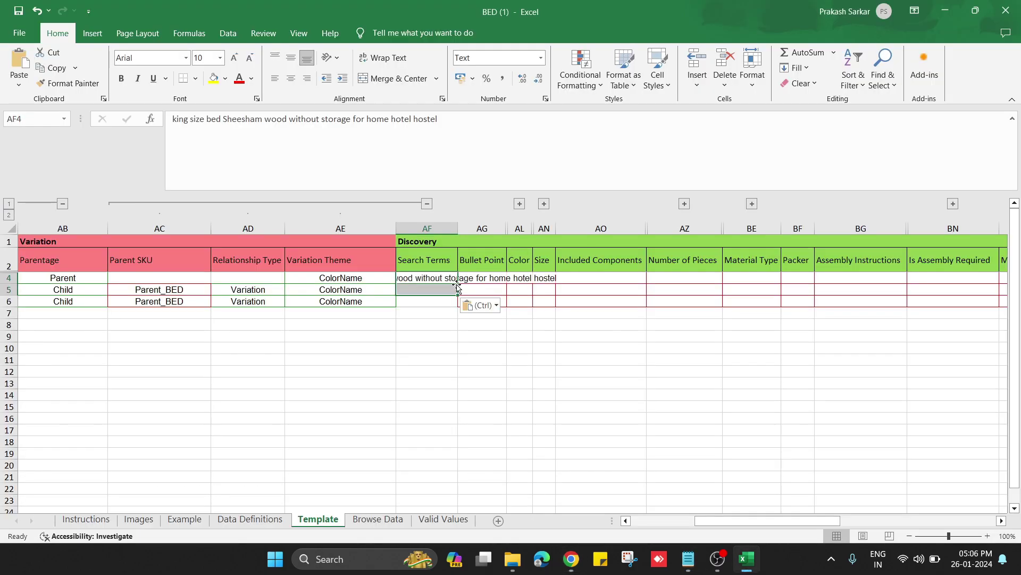
click(452, 279)
double_click(458, 284)
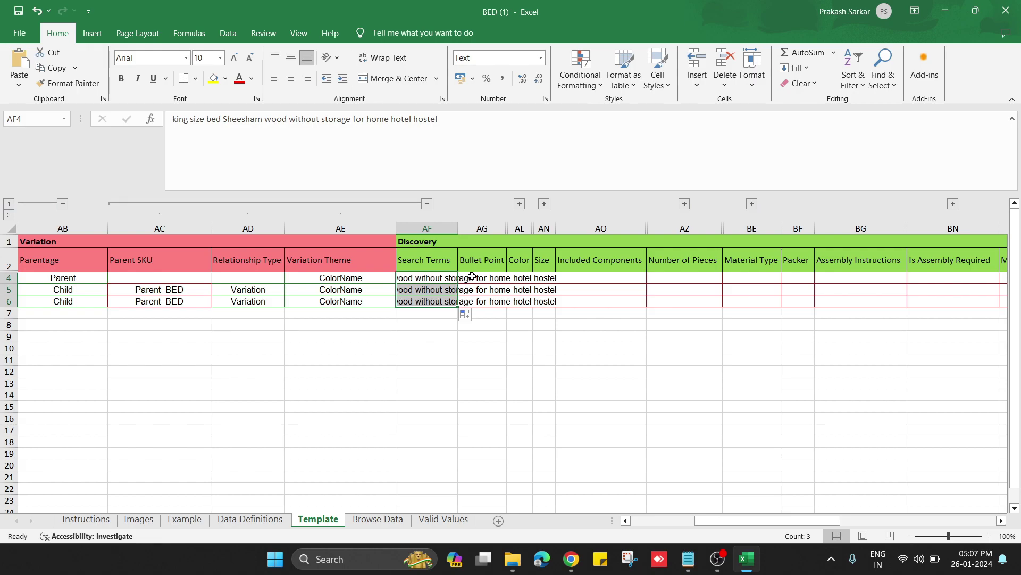
Expand the hidden Bullet Point columns and copy "Elegant king-size bed crafted from high-quality Sheesham wood" from the Notepad notes.
click(519, 205)
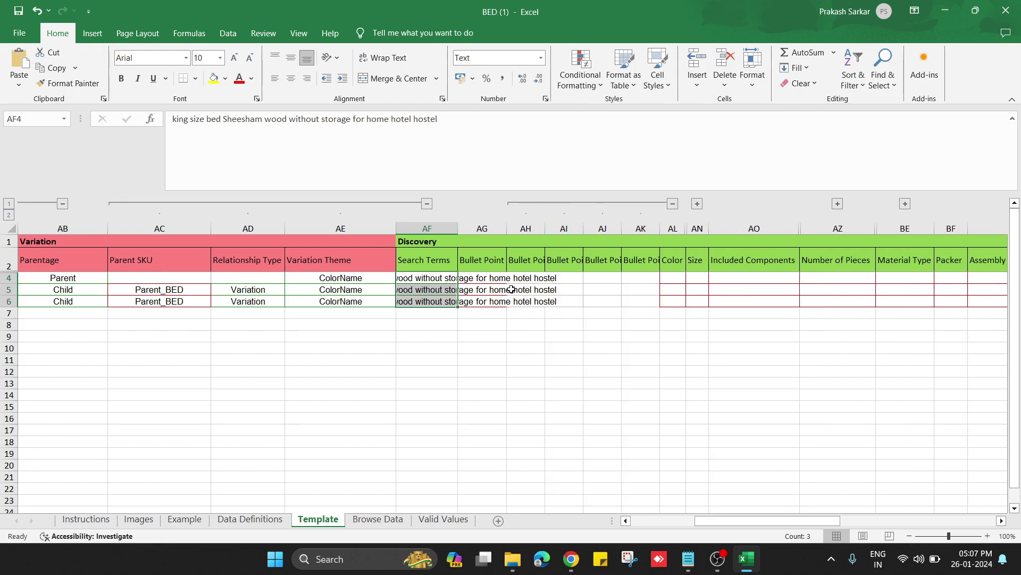
key(alt+Tab)
key(alt+Tab)
key(Tab)
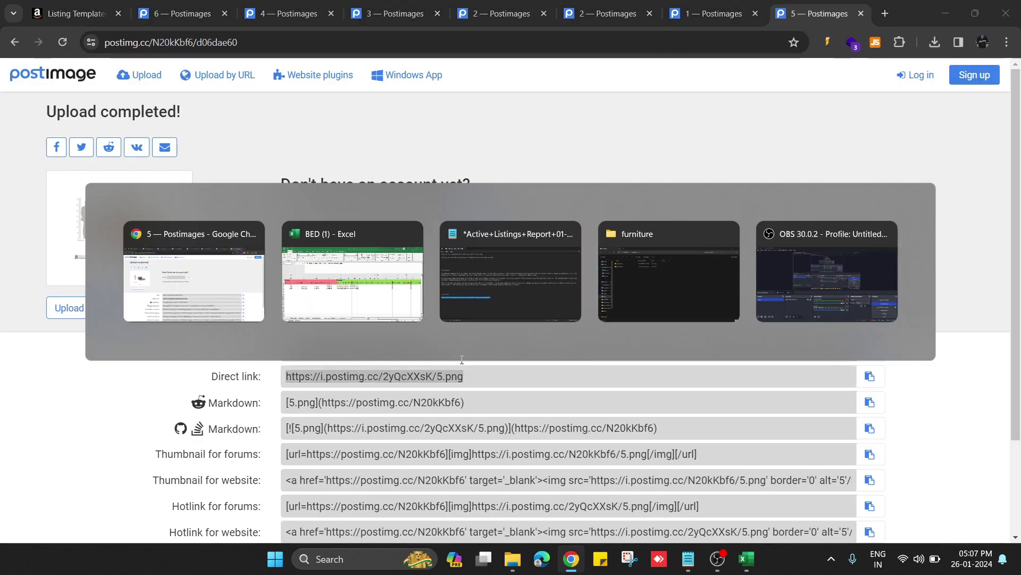
scroll(191, 266, up, 3)
triple_click(176, 166)
key(ctrl+c)
Paste the copied first bullet into the Honey row's Bullet Point cell AG5 in the Excel template.
key(alt+Tab)
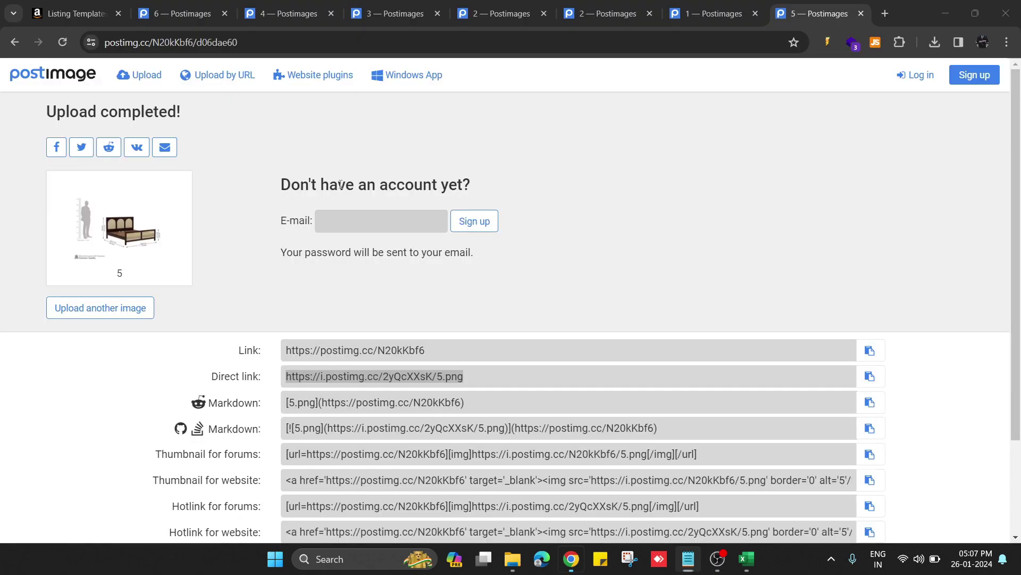
key(alt+Tab)
key(Tab)
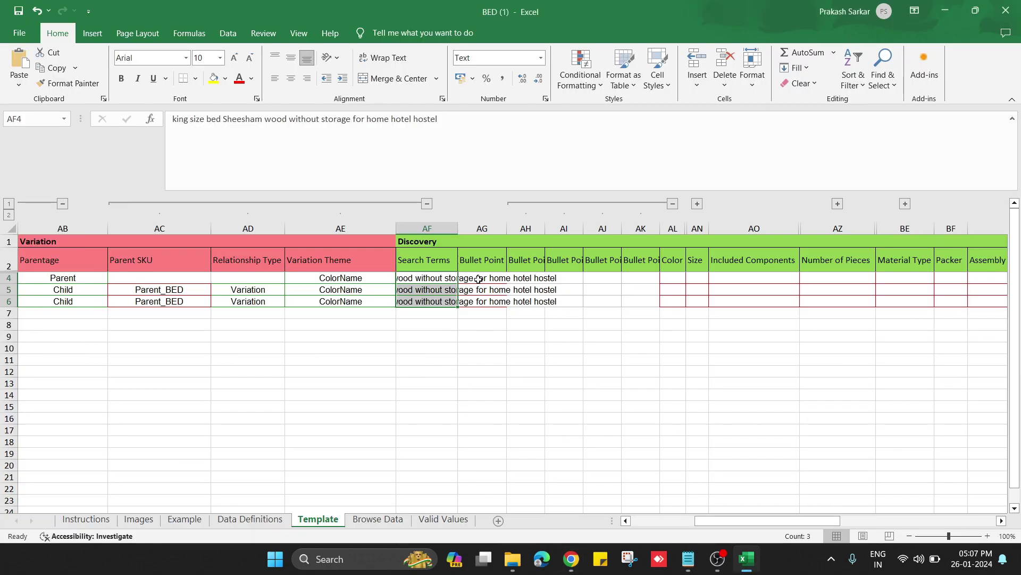
click(479, 278)
click(482, 296)
key(ctrl+v)
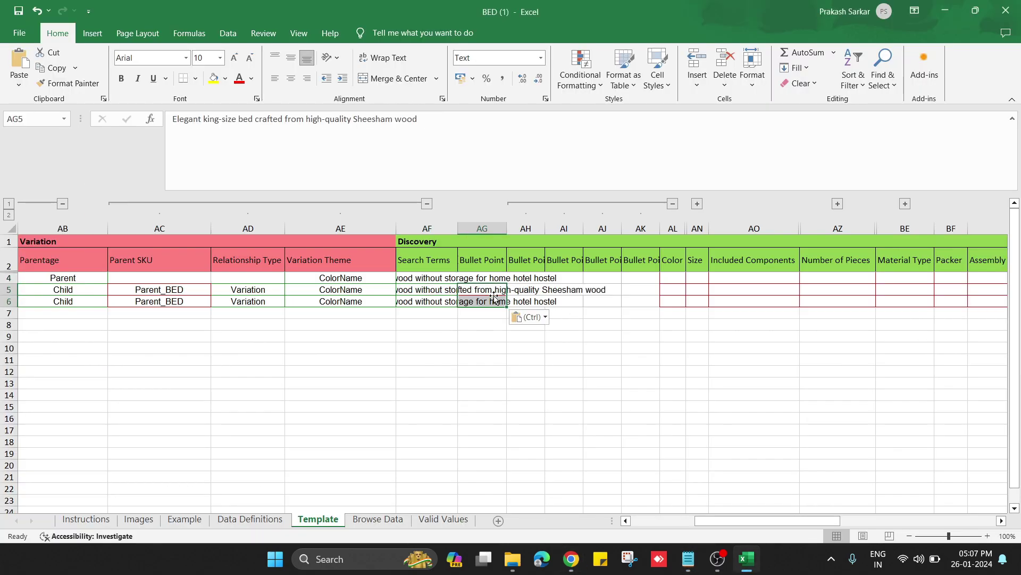
Copy "Sleek design and rich finish complement any bedroom decor" from the Notepad notes into the second Bullet Point cell, AH5.
key(alt+Tab)
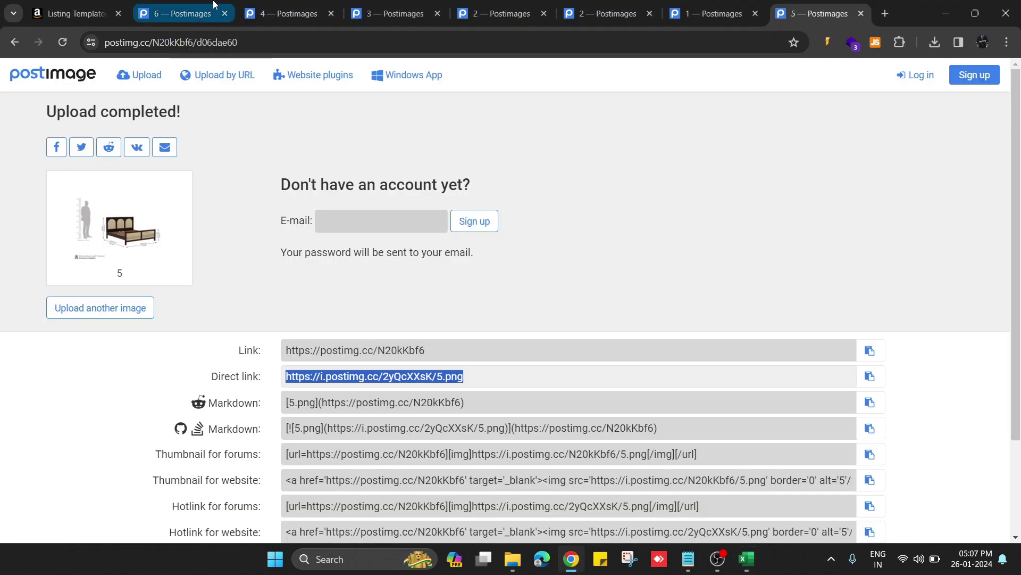
key(alt+Tab)
key(Tab)
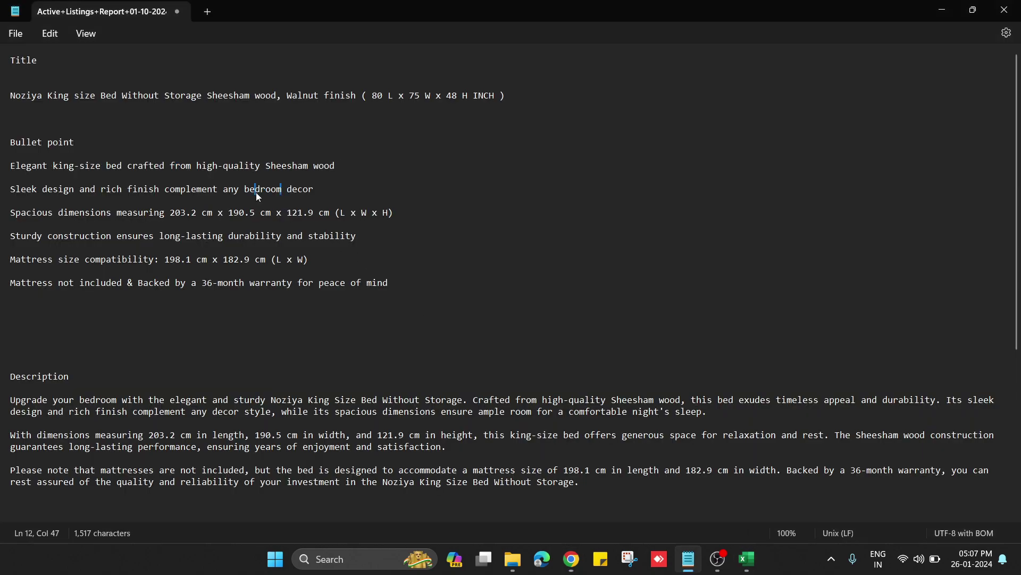
triple_click(256, 190)
key(ctrl+c)
key(alt+Tab)
click(514, 270)
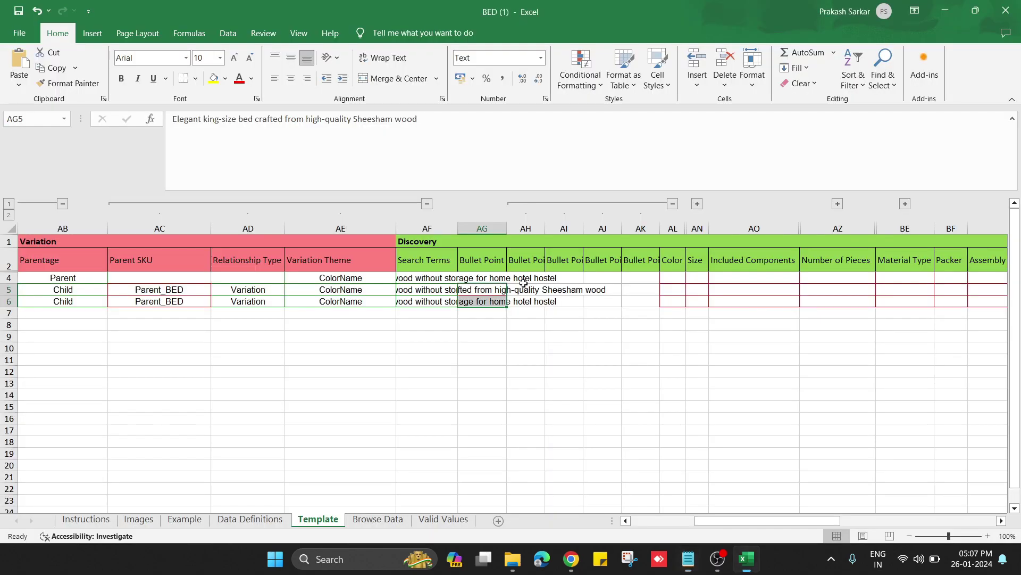
click(520, 292)
key(ctrl+v)
Copy "Spacious dimensions measuring 203.2 cm x 190.5 cm x 121.9 cm (L x W x H)" from Notepad into Bullet Point cell AI5.
key(alt+Tab)
click(286, 219)
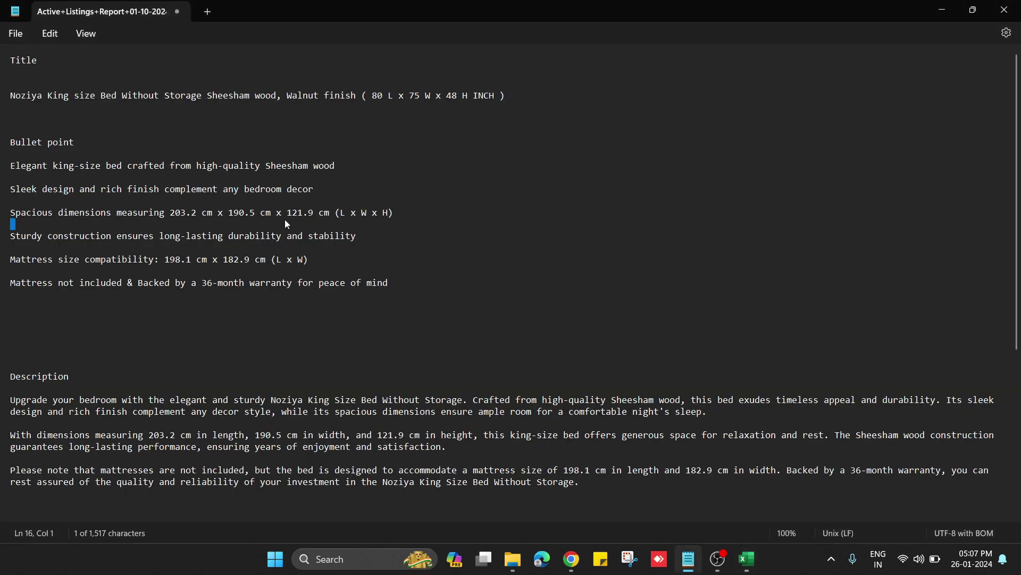
triple_click(285, 218)
key(ctrl+c)
key(alt+Tab)
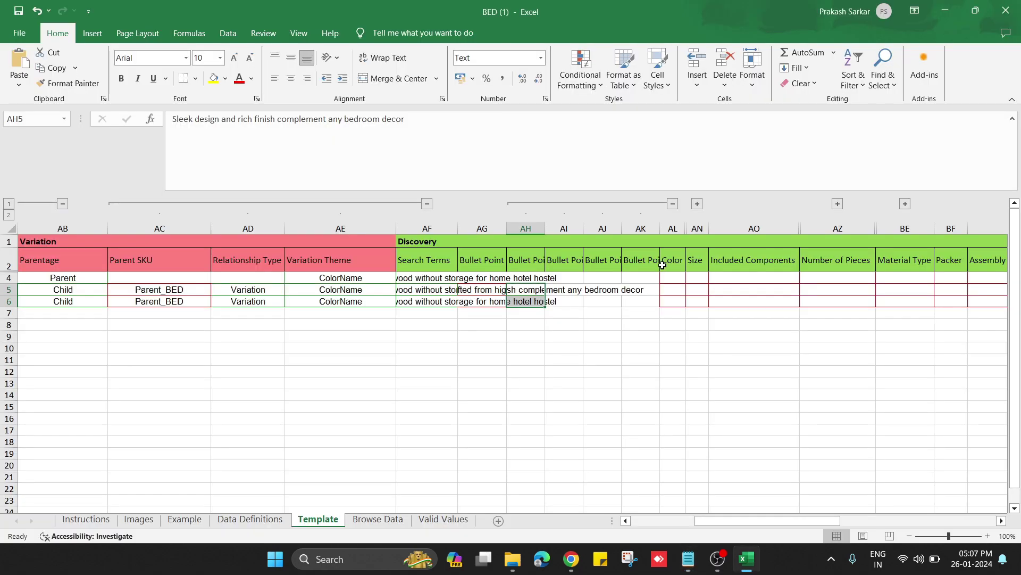
click(557, 287)
key(ctrl+v)
Copy "Sturdy construction ensures long-lasting durability and stability" from the Notepad notes into Bullet Point cell AJ5.
key(alt+Tab)
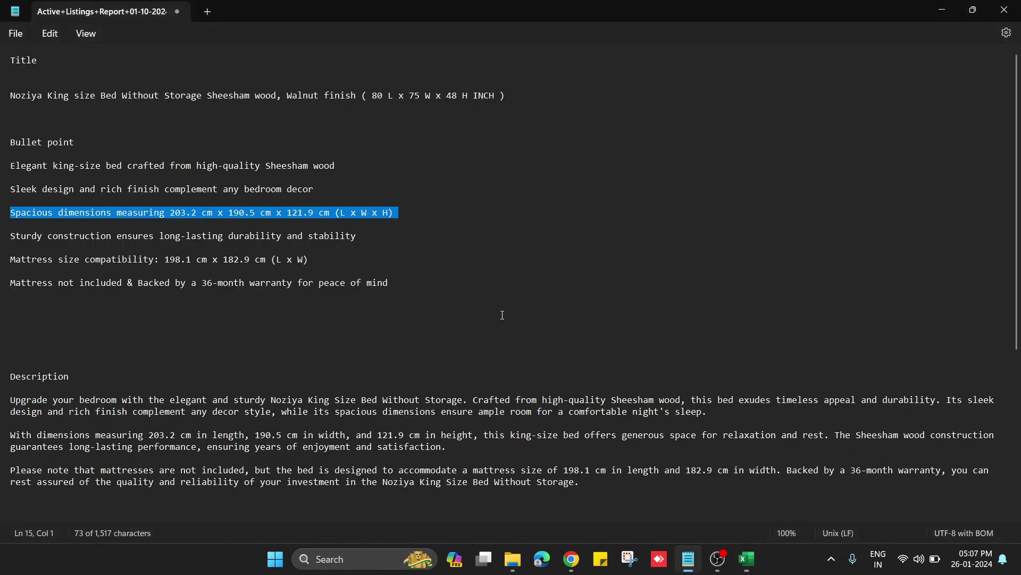
click(325, 253)
triple_click(320, 242)
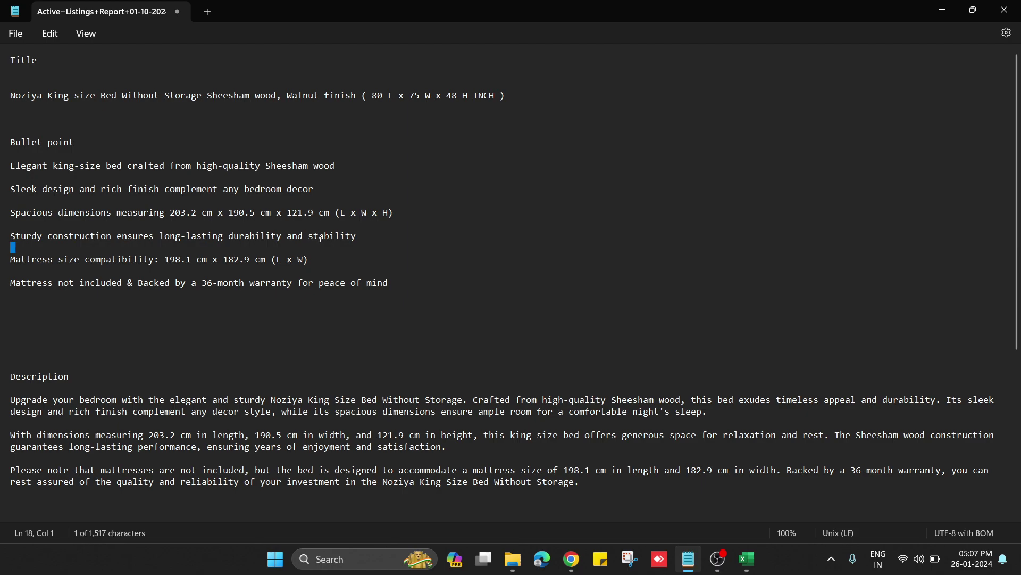
triple_click(320, 238)
key(ctrl+c)
key(alt+Tab)
click(601, 290)
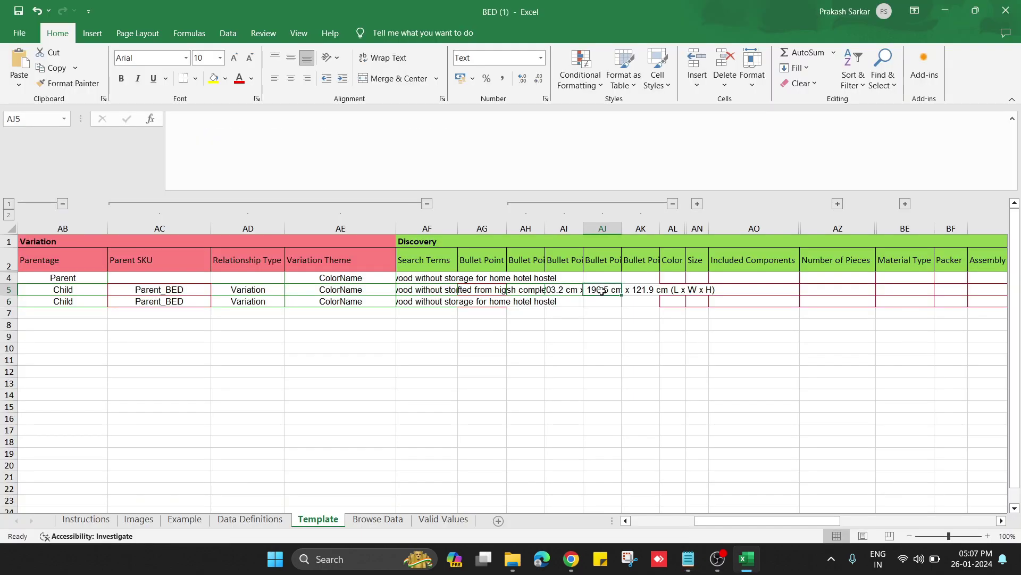
key(ctrl+v)
Copy "Mattress size compatibility: 198.1 cm x 182.9 cm (L x W)" from the Notepad notes into Bullet Point cell AK5.
key(alt+Tab)
double_click(279, 261)
triple_click(277, 260)
key(ctrl+c)
key(alt+Tab)
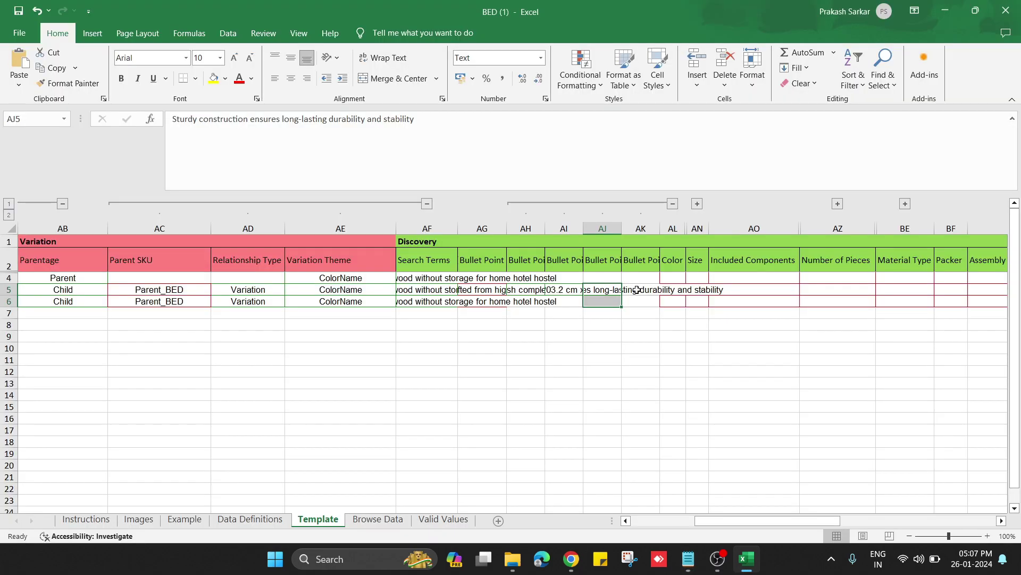
click(637, 290)
click(598, 290)
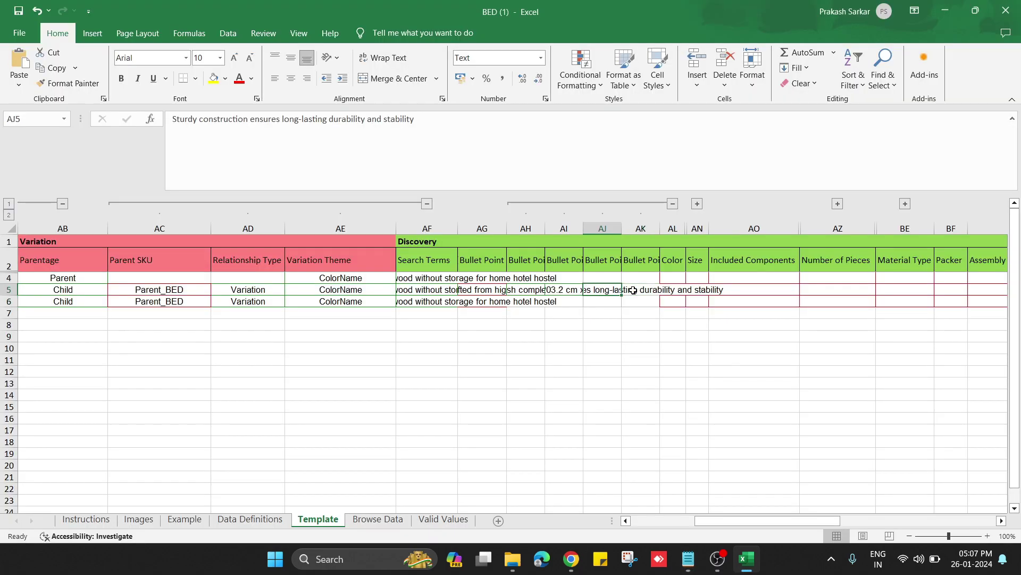
click(650, 289)
key(ctrl+v)
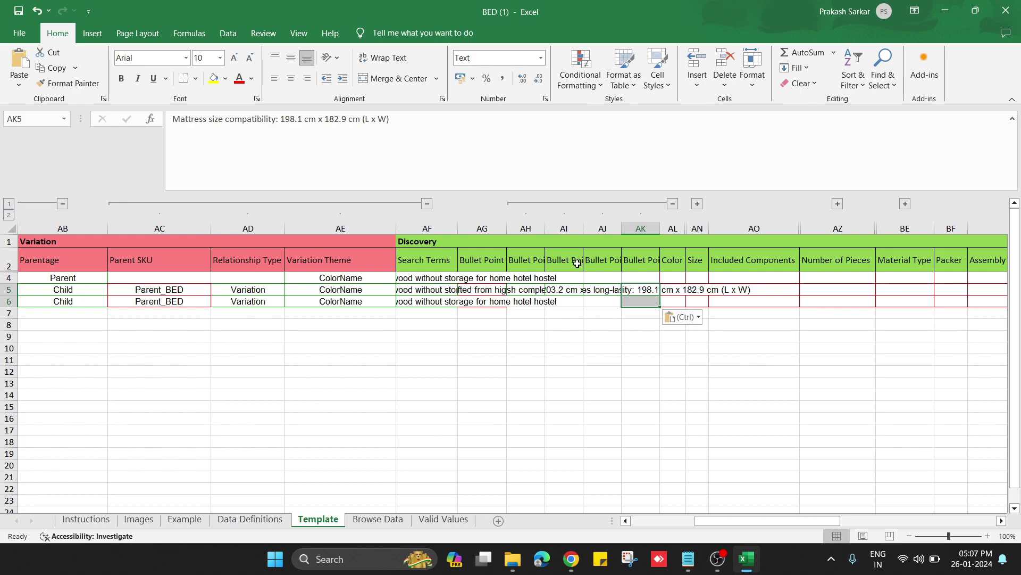
Fill the five bullet points in AG5:AK5 down to the Walnut row, AG6:AK6.
click(630, 266)
key(alt+Tab)
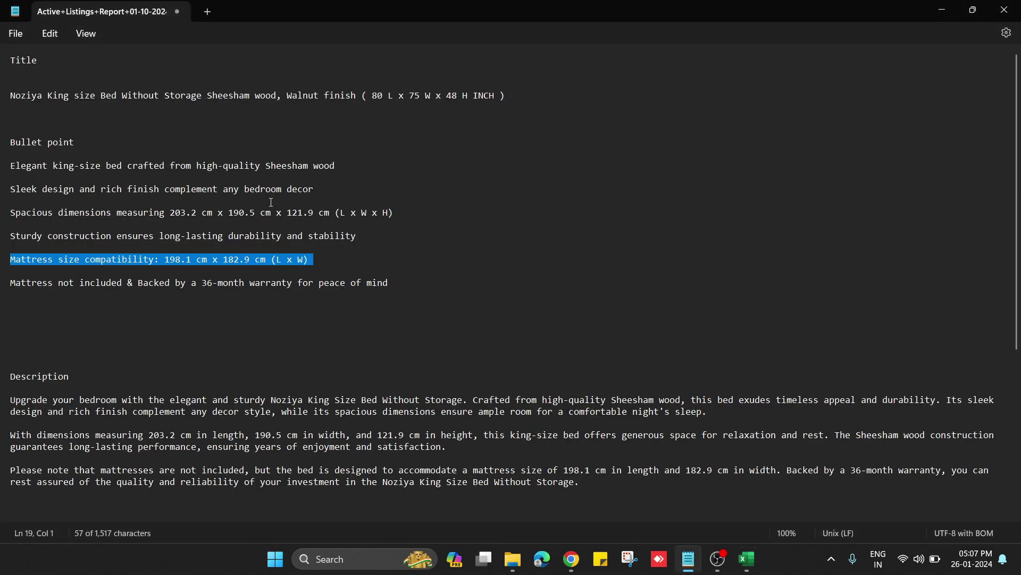
key(alt+Tab)
drag(488, 290, 624, 299)
key(ctrl+d)
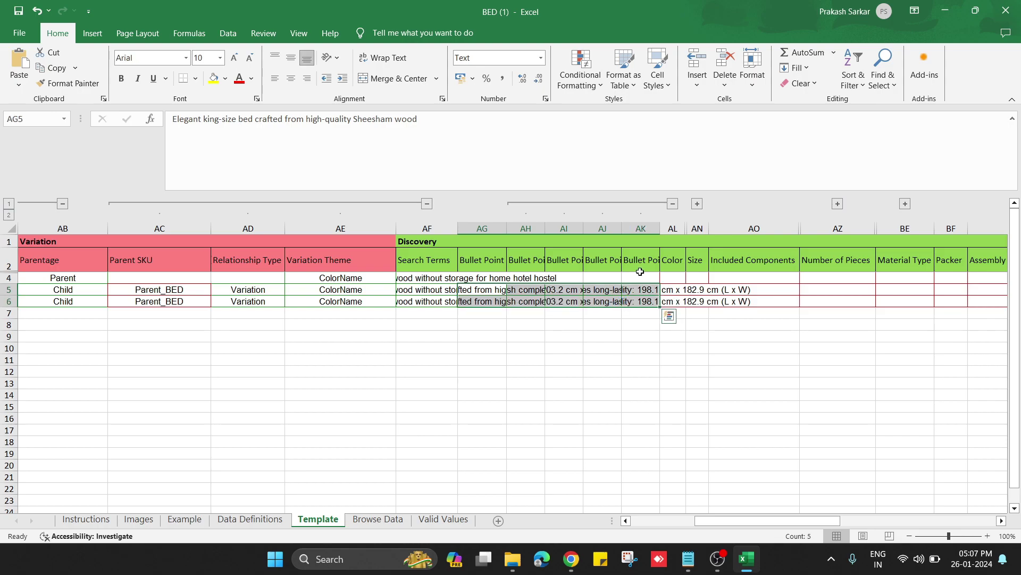
Expand the hidden column beside Color, widen columns AK and AL, and open the Color choices for cell AL5.
click(697, 204)
mouse_move(686, 229)
mouse_down()
mouse_move(717, 230)
mouse_move(694, 229)
mouse_up()
click(708, 290)
click(756, 290)
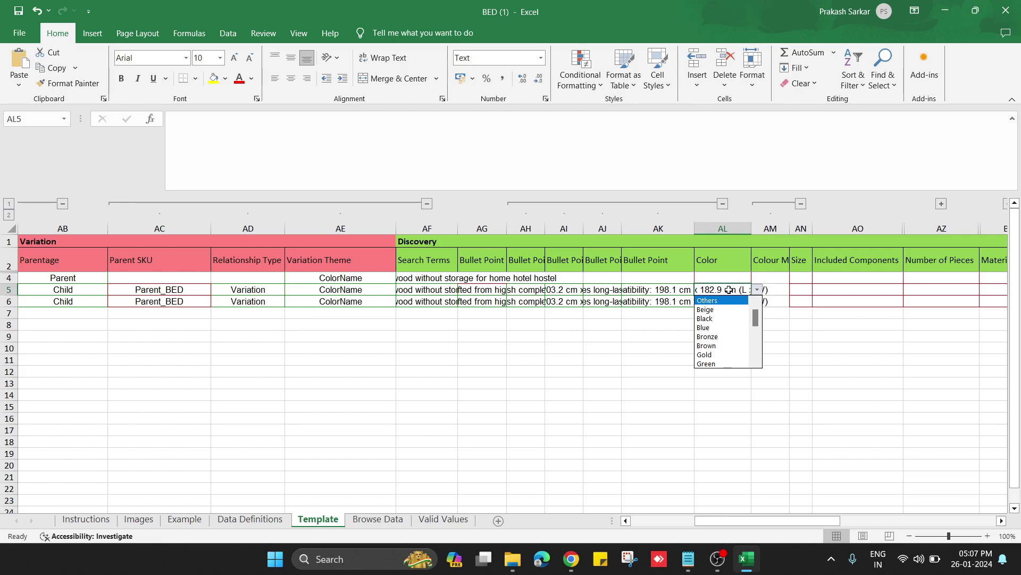
Check the SKUs and titles at the start of the product rows and return to the Honey row's Color cell, AL5.
click(629, 337)
click(628, 337)
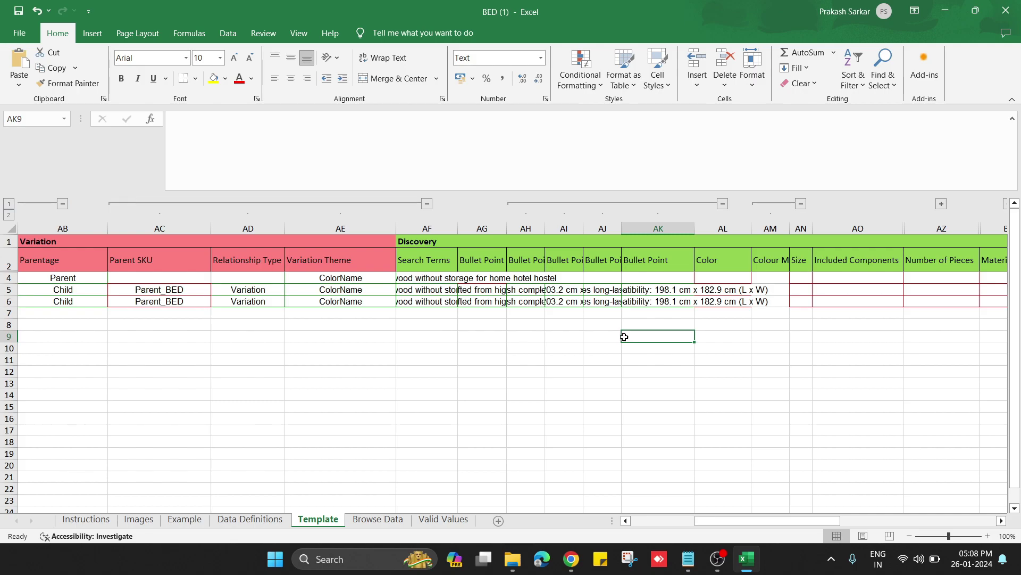
key(Home)
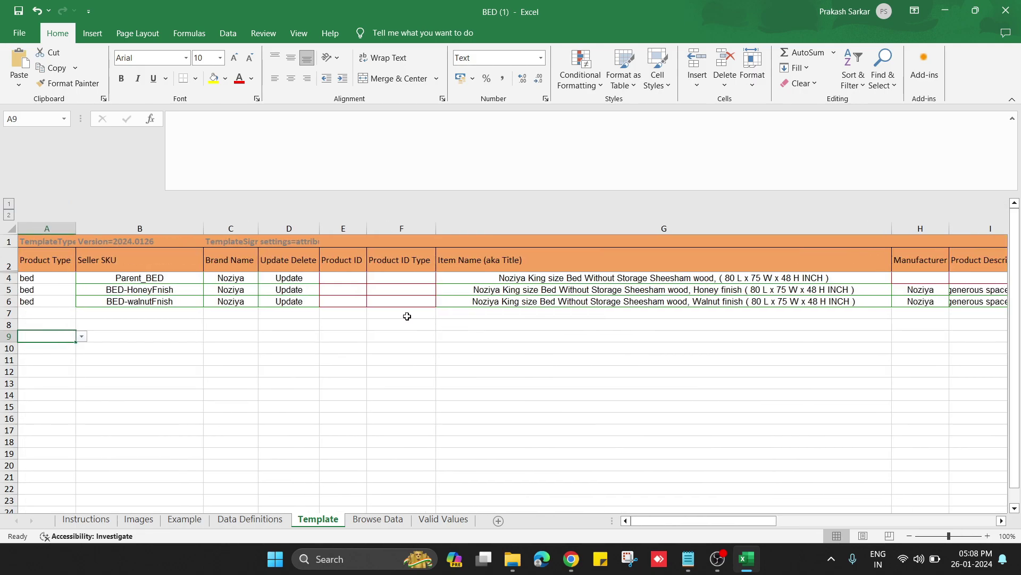
drag(379, 327, 1018, 370)
click(399, 289)
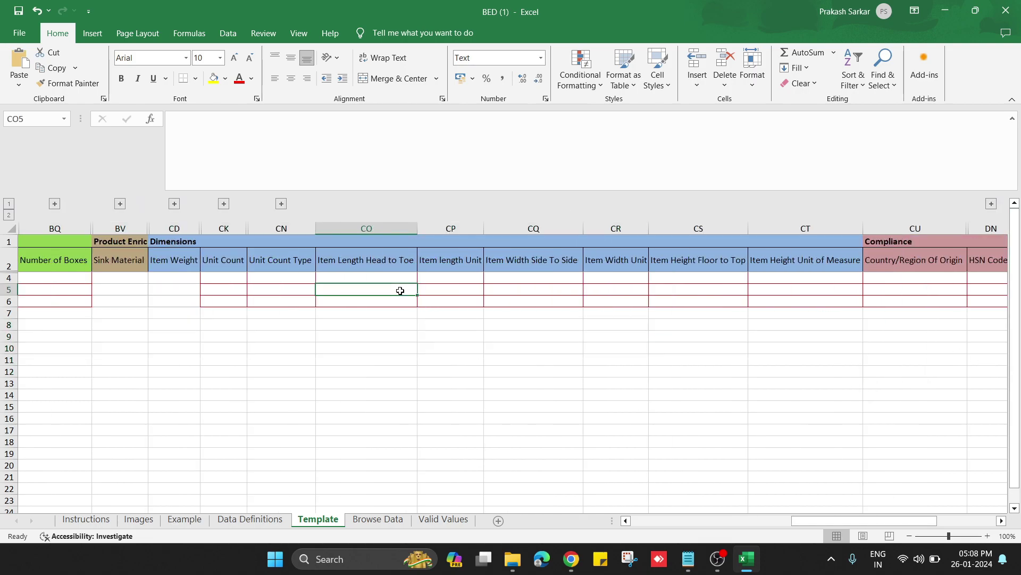
key(ctrl+Left)
click(127, 291)
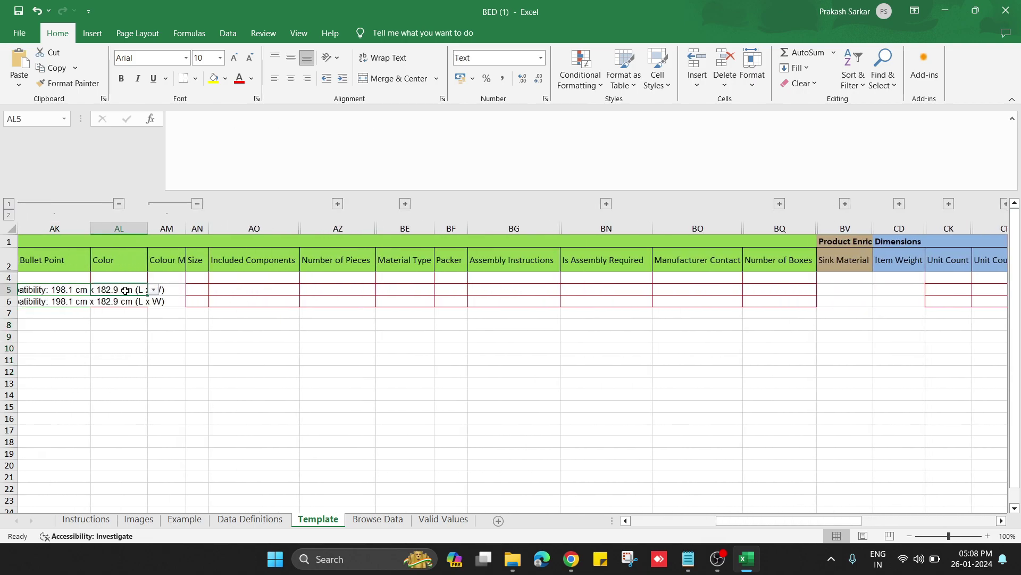
Enter "Honey Finish" as the Color in AL5 and "Walnut Finish" in AL6.
text(Honey)
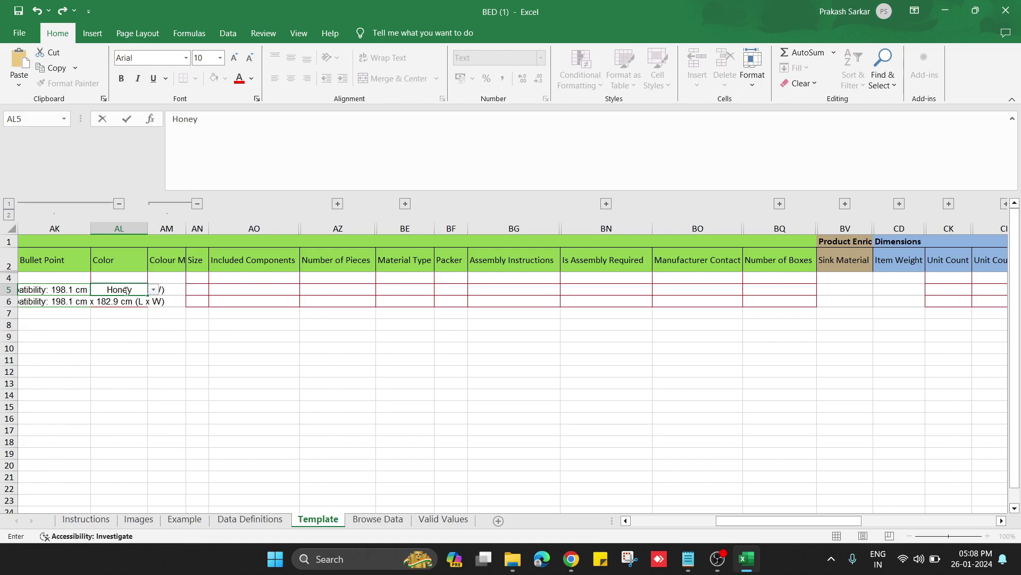
text( Finish)
key(Return)
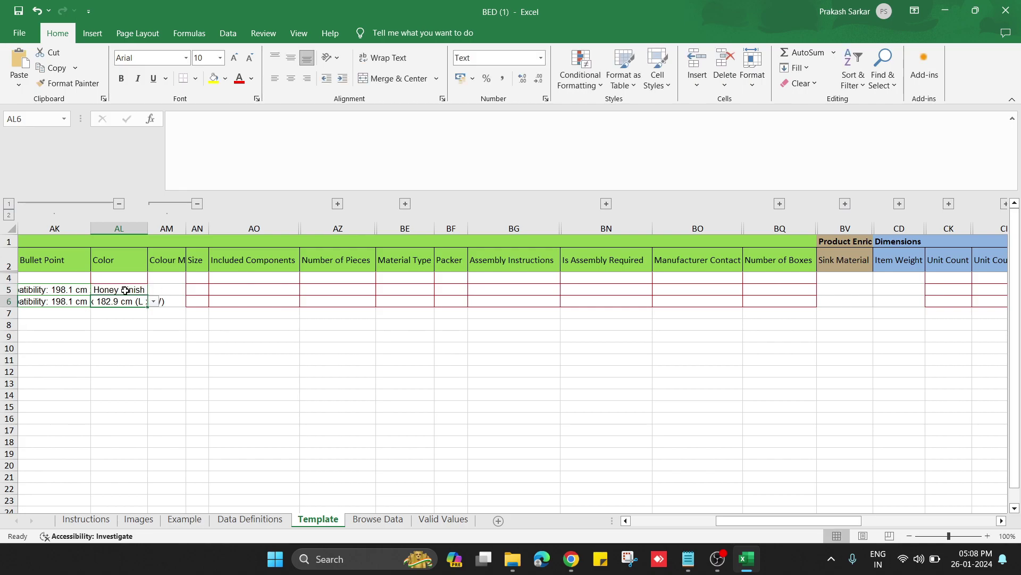
text(Wal)
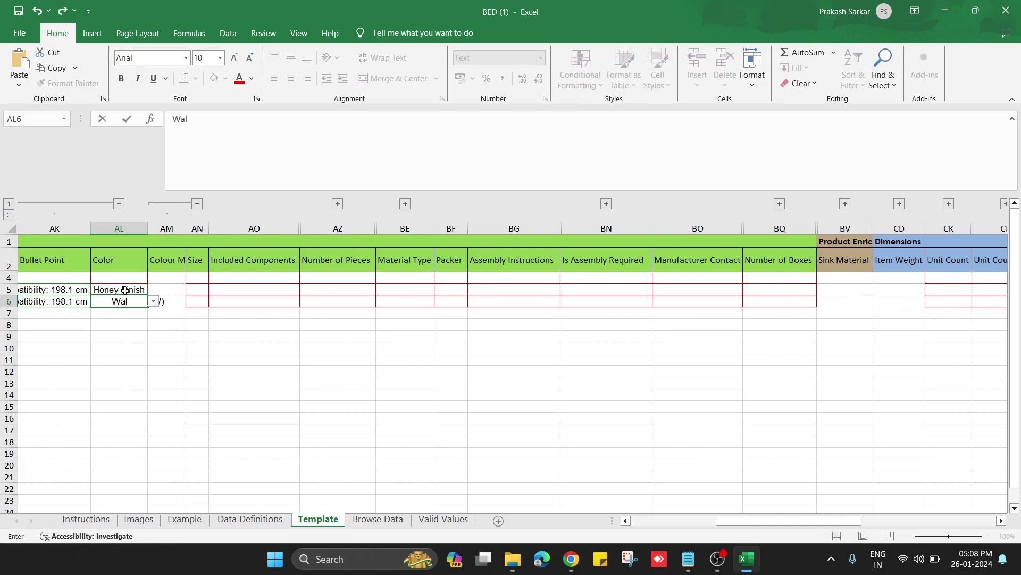
text(nut Finish)
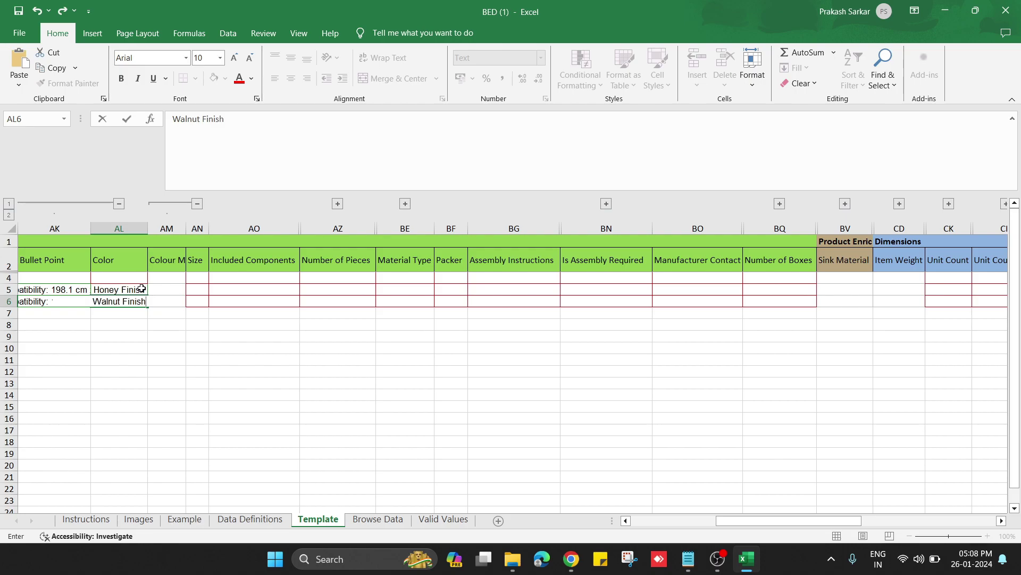
click(224, 316)
Set the Colour Map to Brown in AM5 and fill it down to the Walnut row, AM6.
click(166, 289)
click(192, 289)
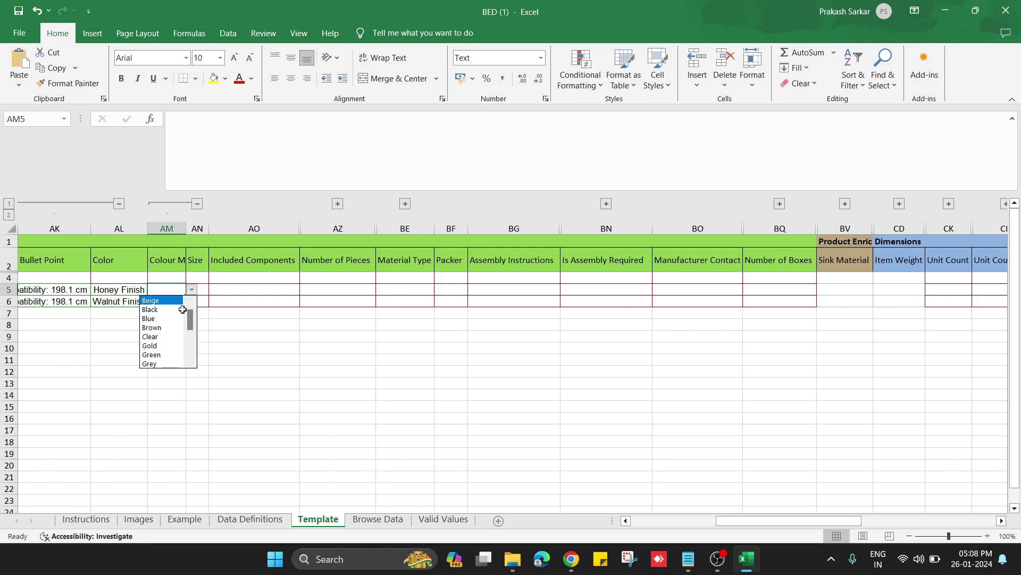
click(170, 327)
drag(175, 289, 178, 298)
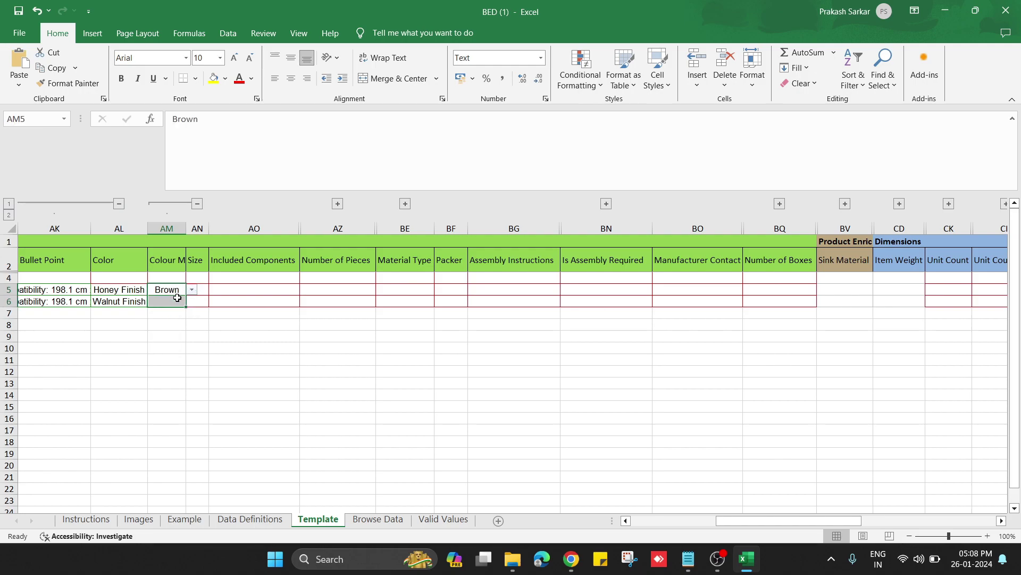
key(ctrl+d)
Widen the Colour Map and Color columns, AM and AL, so their headers and values fit.
drag(186, 229, 233, 229)
drag(143, 231, 206, 231)
click(245, 257)
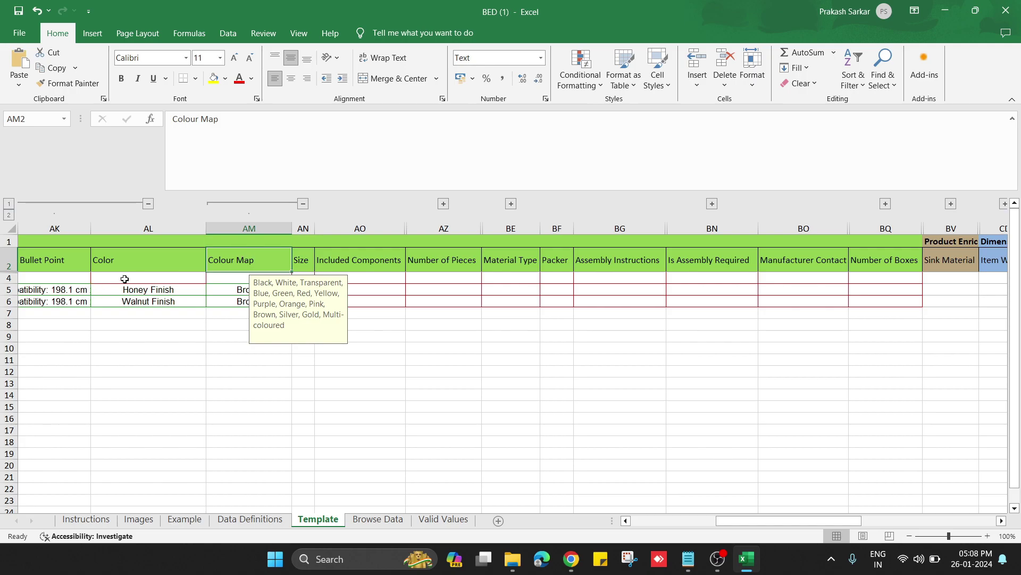
click(140, 291)
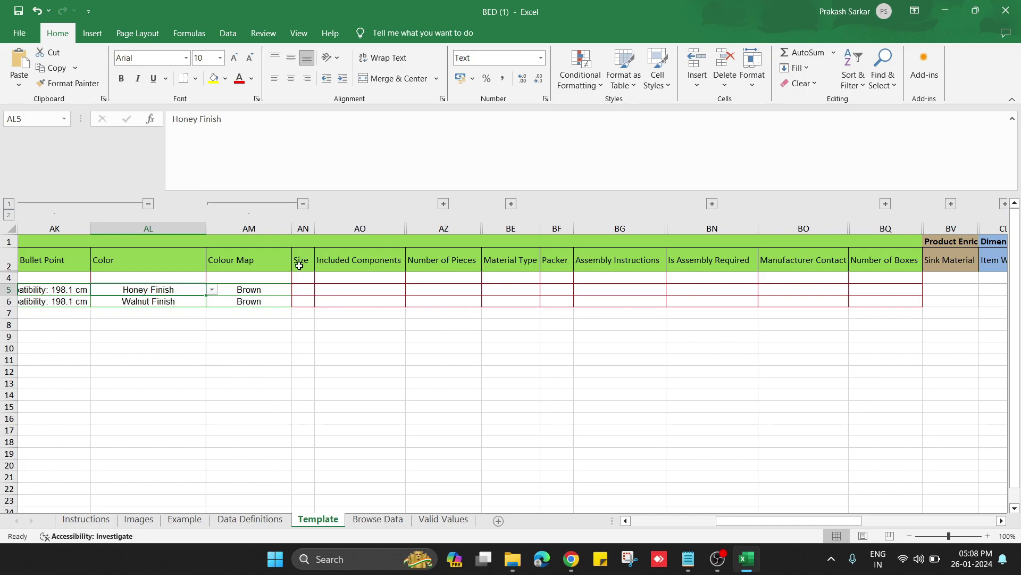
Widen the Size column, choose King in AN5, and fill it down to AN6.
drag(314, 227, 379, 228)
click(332, 290)
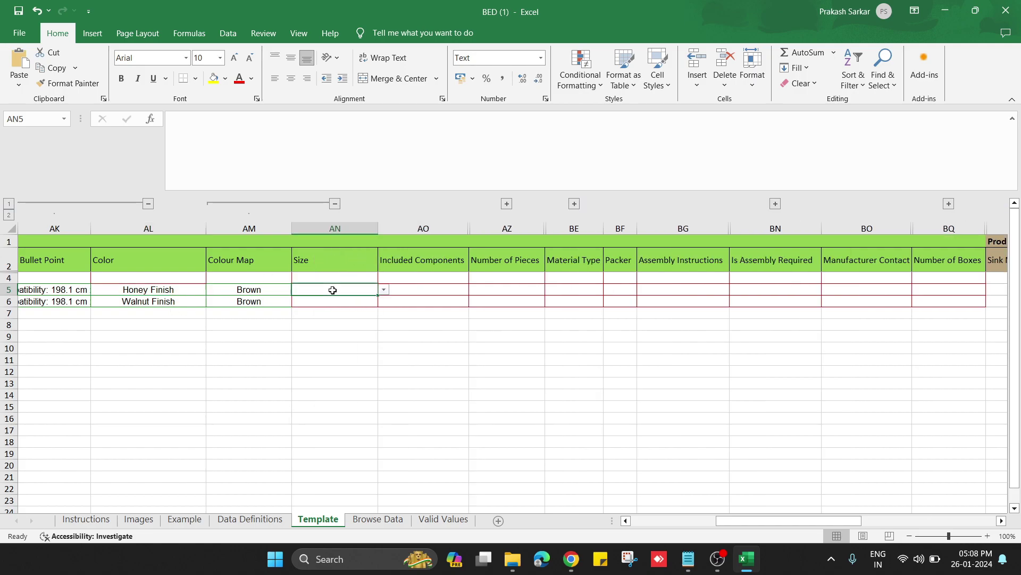
click(384, 291)
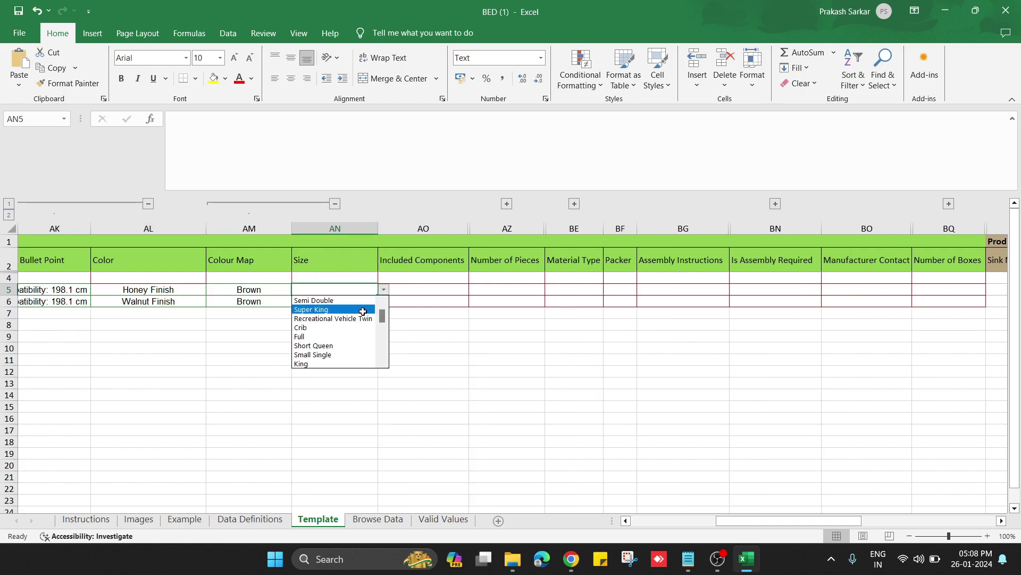
click(329, 362)
drag(348, 291, 342, 299)
key(ctrl+d)
Choose Bed as the Included Components value in AO5 and fill it down to AO6.
click(467, 290)
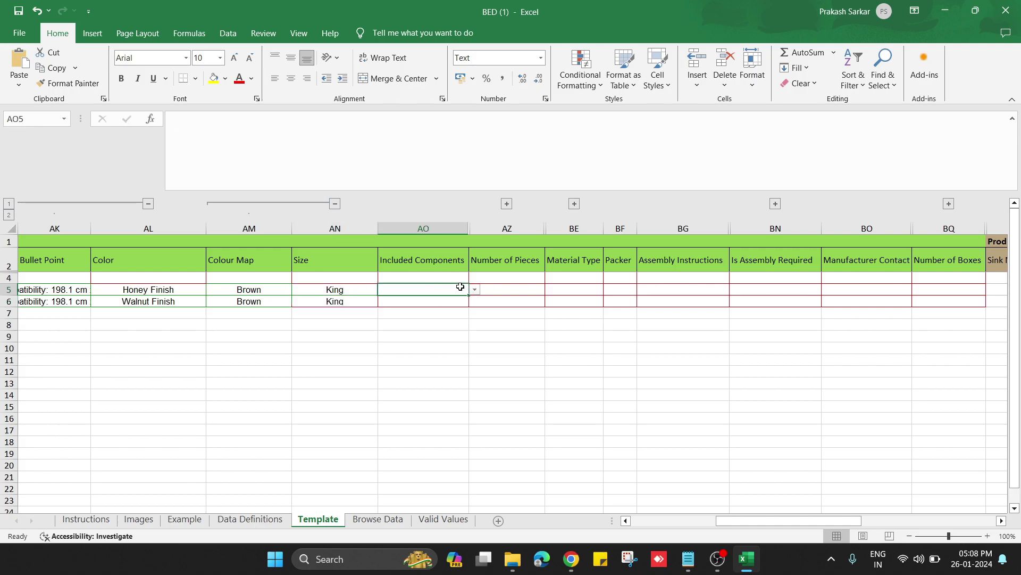
click(473, 292)
click(434, 299)
key(shift+Down)
key(ctrl+d)
Enter 1 as the Number of Pieces in AZ5 and fill it down to AZ6.
click(538, 287)
text(1)
key(Return)
click(523, 287)
drag(526, 289, 526, 298)
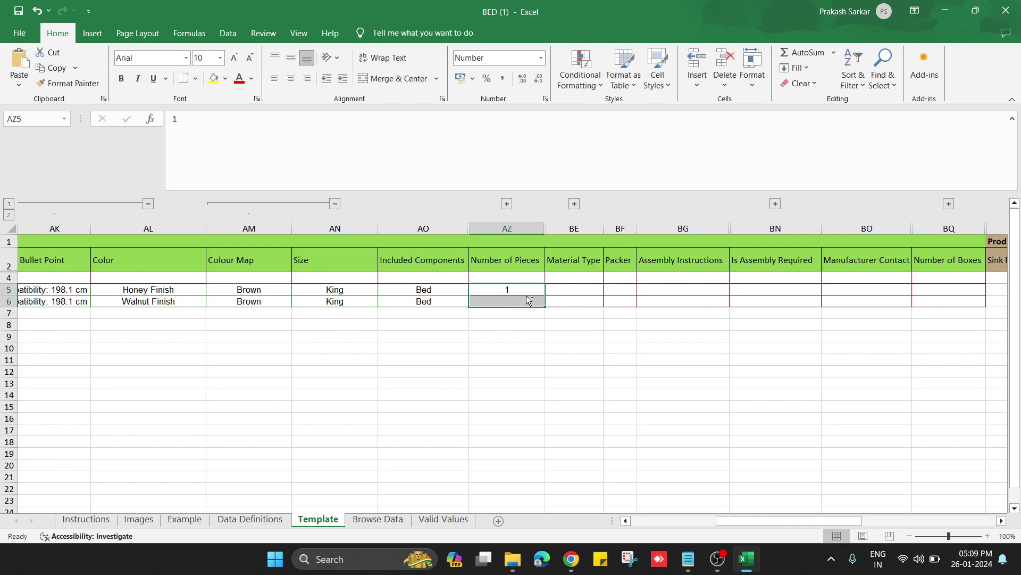
key(ctrl+d)
Expand the hidden columns before Number of Pieces and Material Type, then set Material Type to Wood in BE5 and BE6.
click(506, 204)
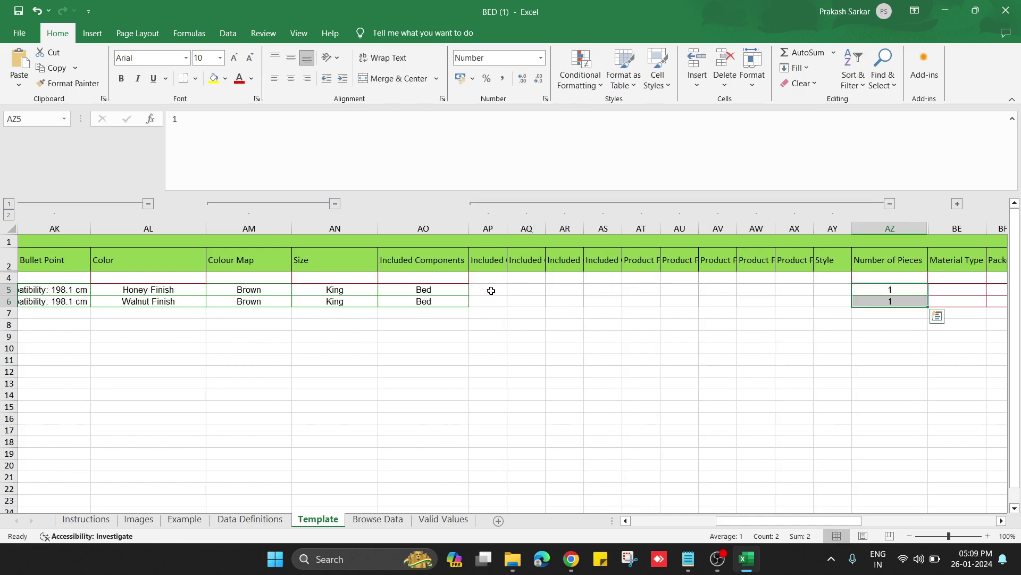
drag(846, 312, 830, 384)
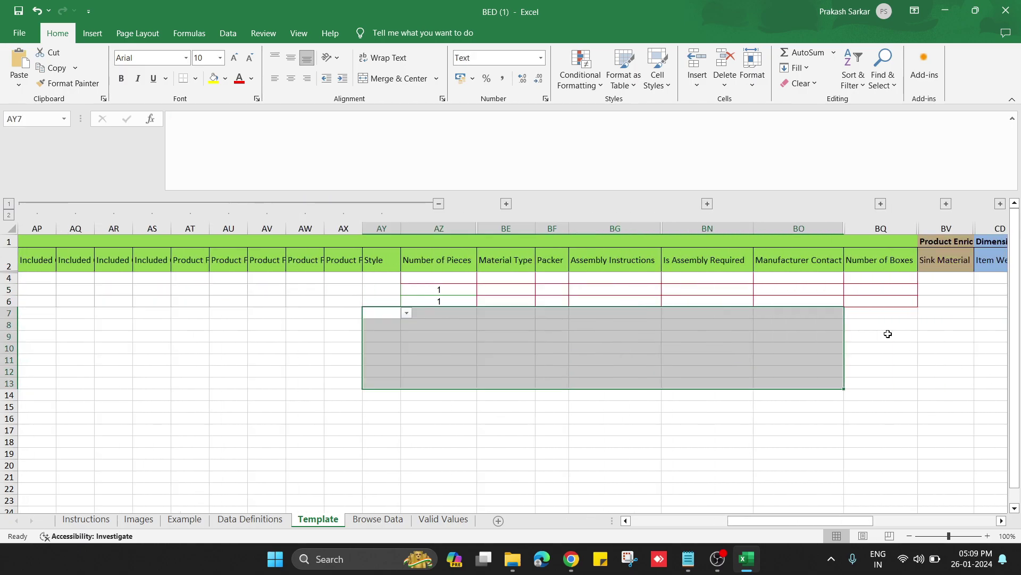
click(505, 205)
click(683, 289)
click(697, 295)
drag(673, 289, 701, 289)
click(695, 290)
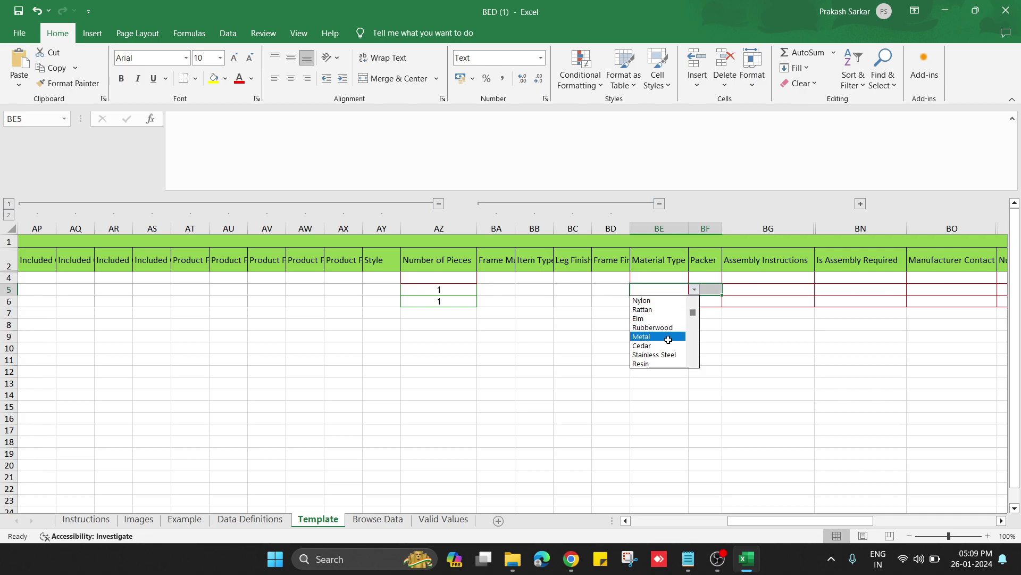
scroll(691, 328, down, 3)
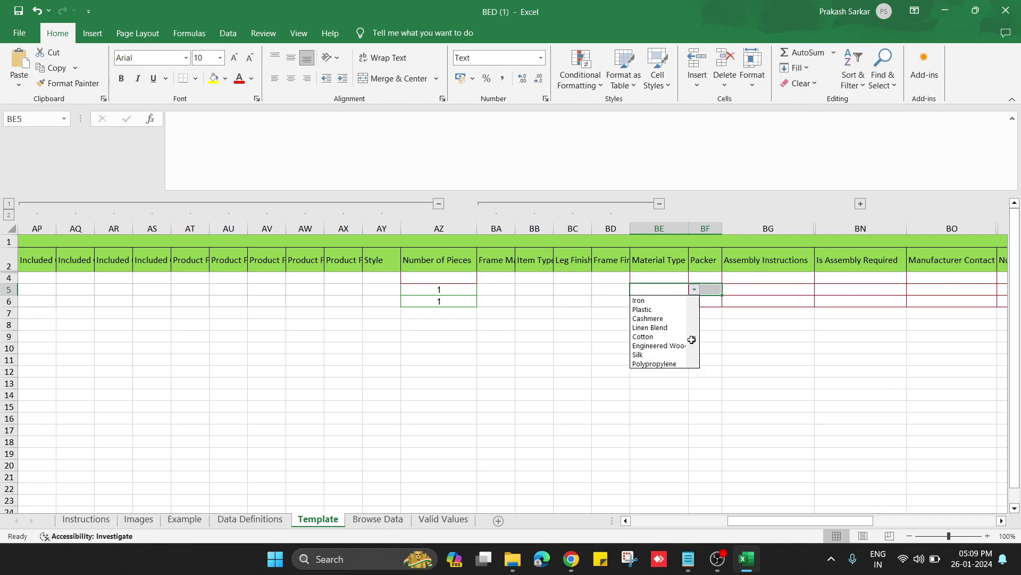
click(660, 300)
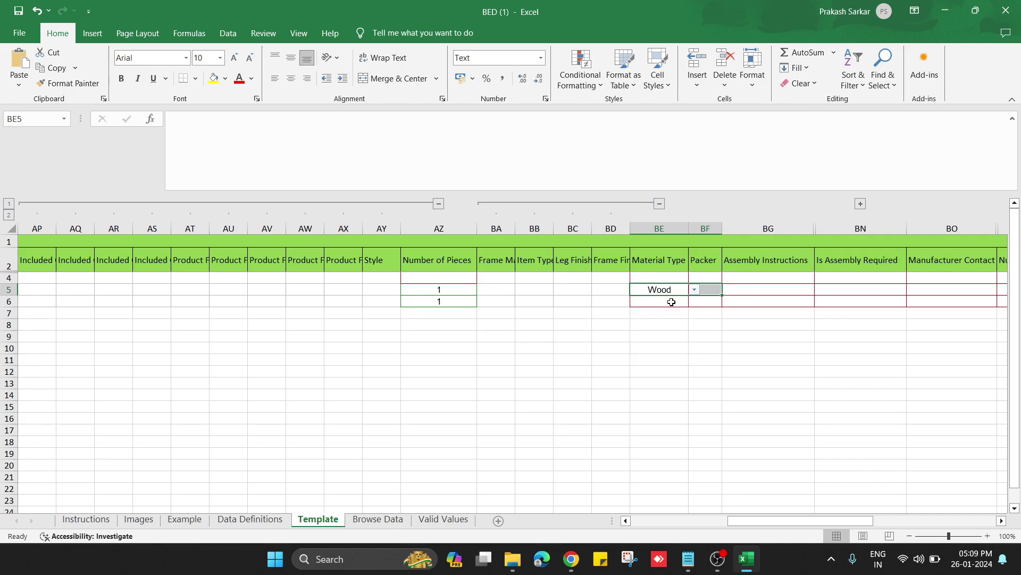
drag(677, 292, 684, 301)
click(706, 287)
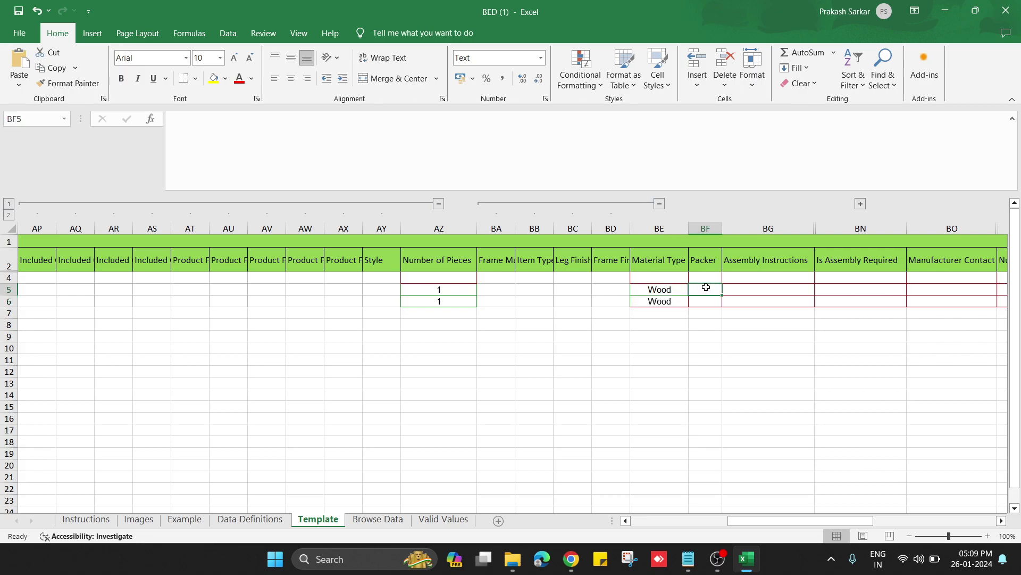
text(Noziya)
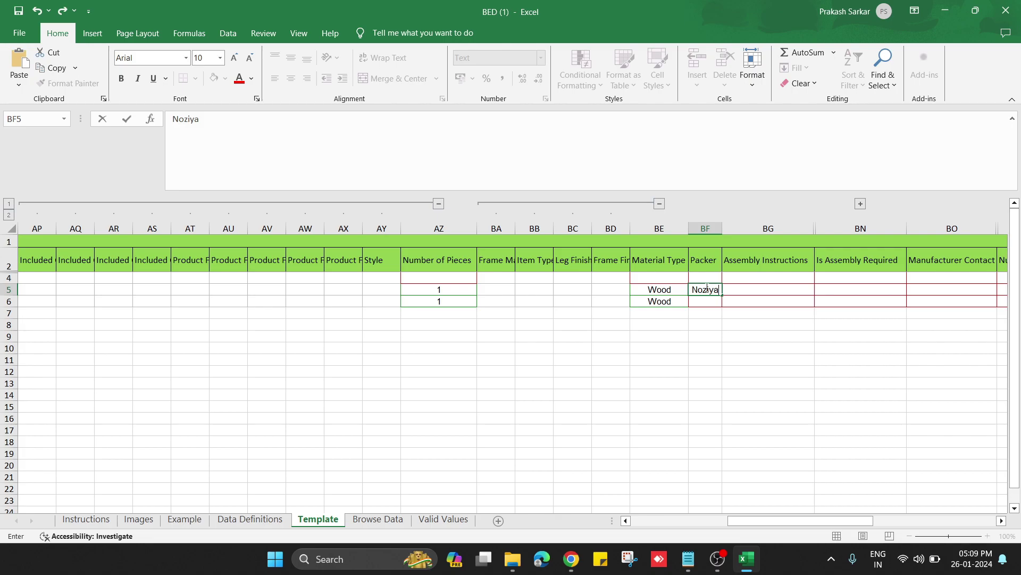
text(, Rasjthan)
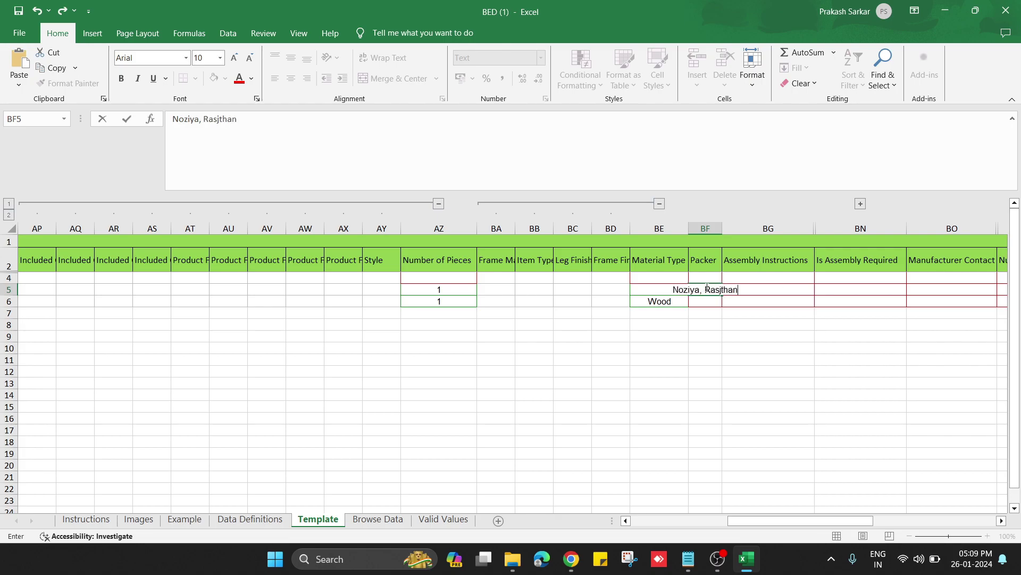
key(shift+Down)
key(ctrl+d)
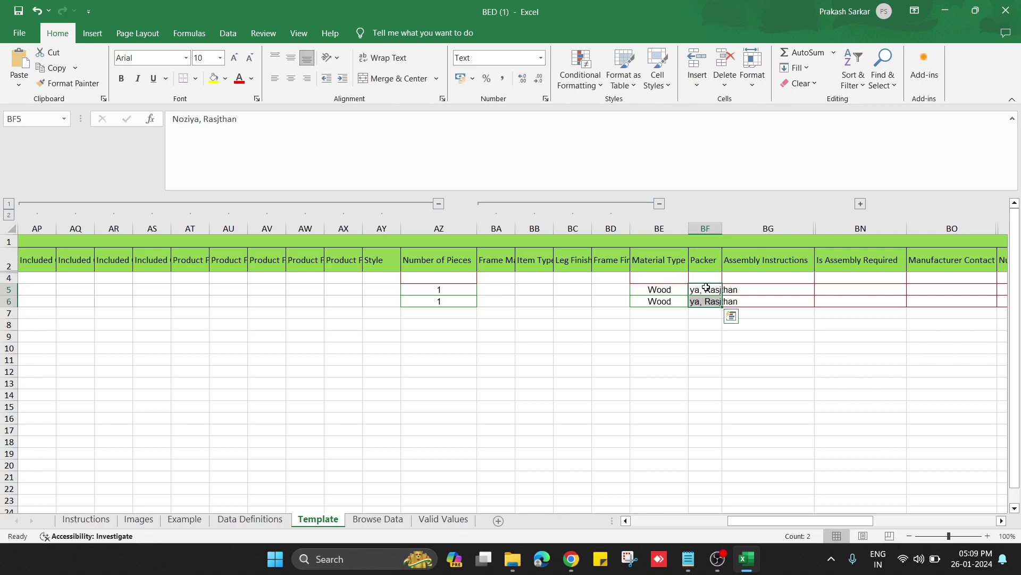
Choose Already Assembled for Assembly Instructions in BG5 and fill it down to BG6.
click(788, 289)
click(824, 298)
click(798, 290)
click(820, 289)
click(774, 307)
drag(797, 289, 795, 300)
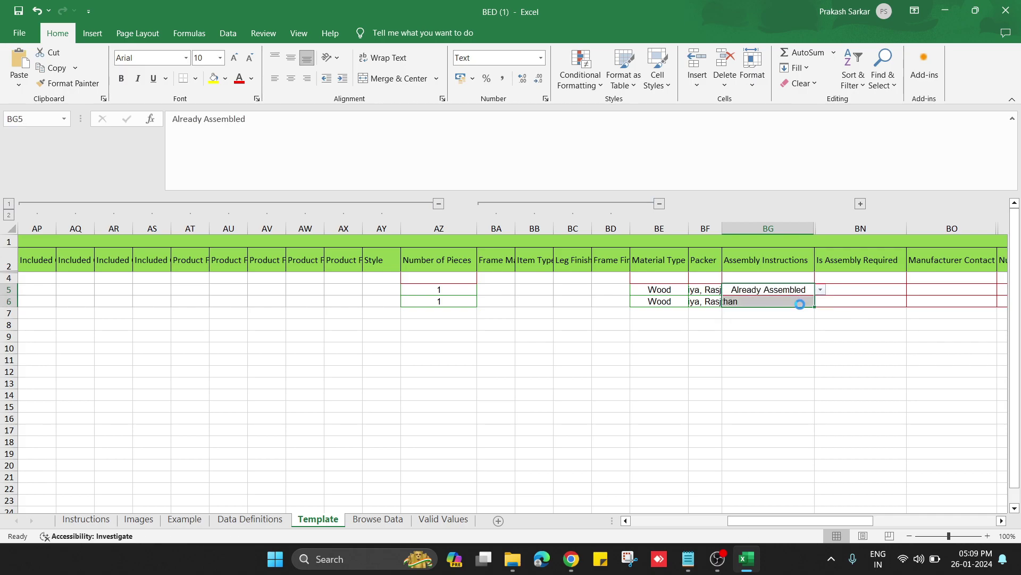
key(ctrl+d)
Expand the hidden columns before Is Assembly Required, choose No in BN5, and fill it down to BN6.
click(860, 204)
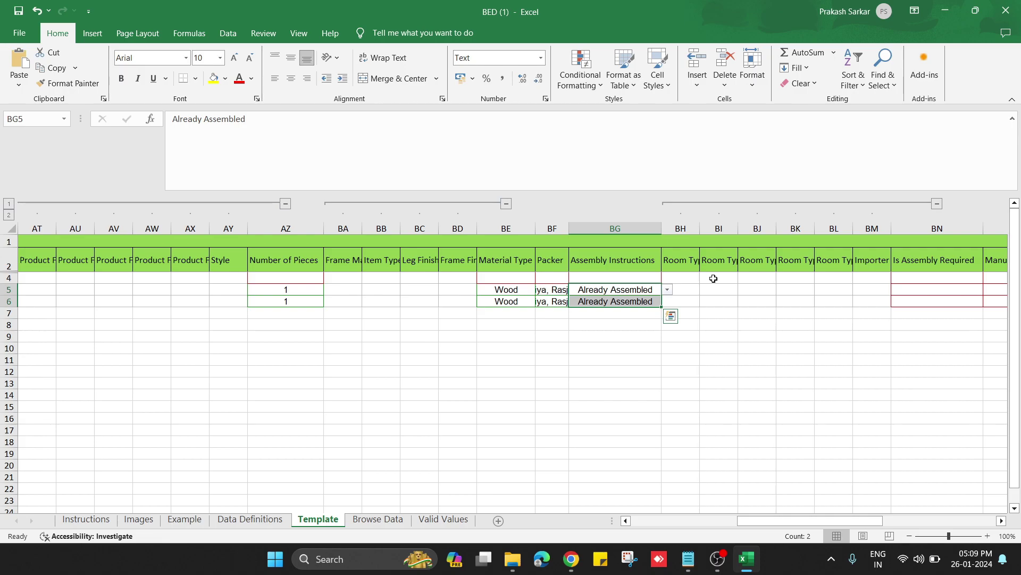
click(973, 290)
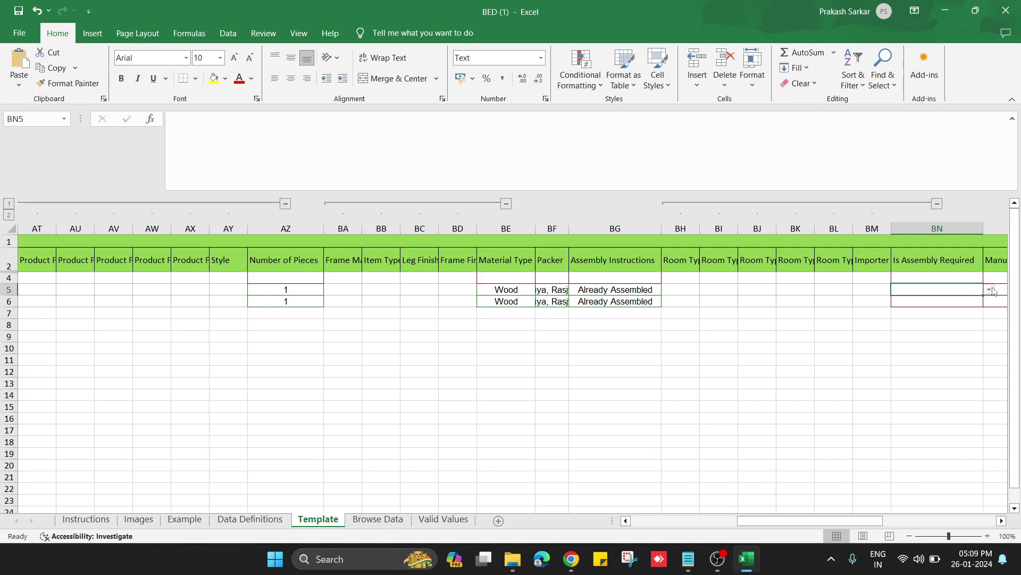
click(990, 290)
click(957, 308)
drag(959, 292, 960, 302)
key(ctrl+d)
Enter "Noziya" as the Manufacturer Contact in BO5 and fill it down to BO6.
key(Right)
scroll(956, 298, right, 5)
click(538, 279)
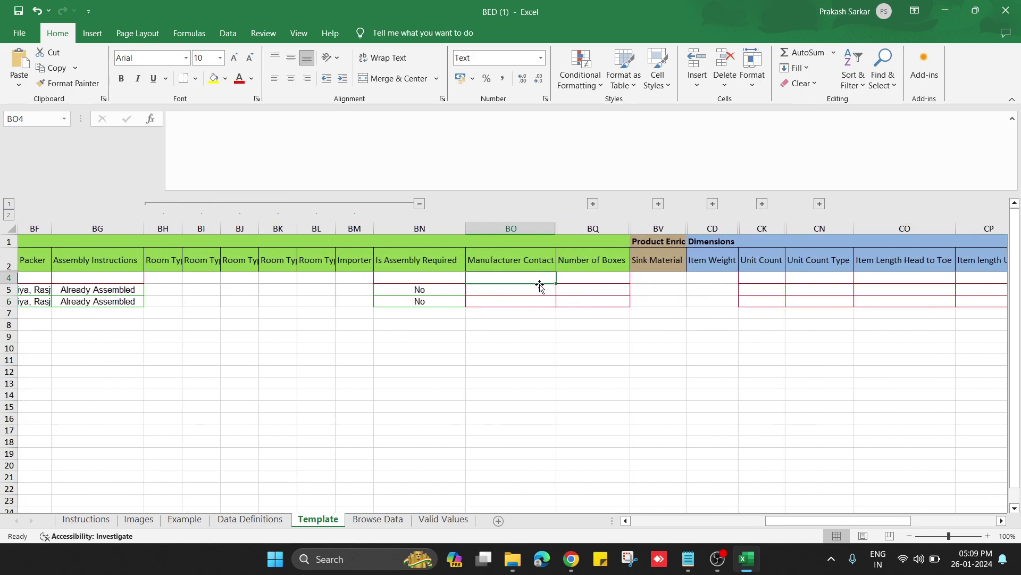
click(540, 288)
text(Noziya)
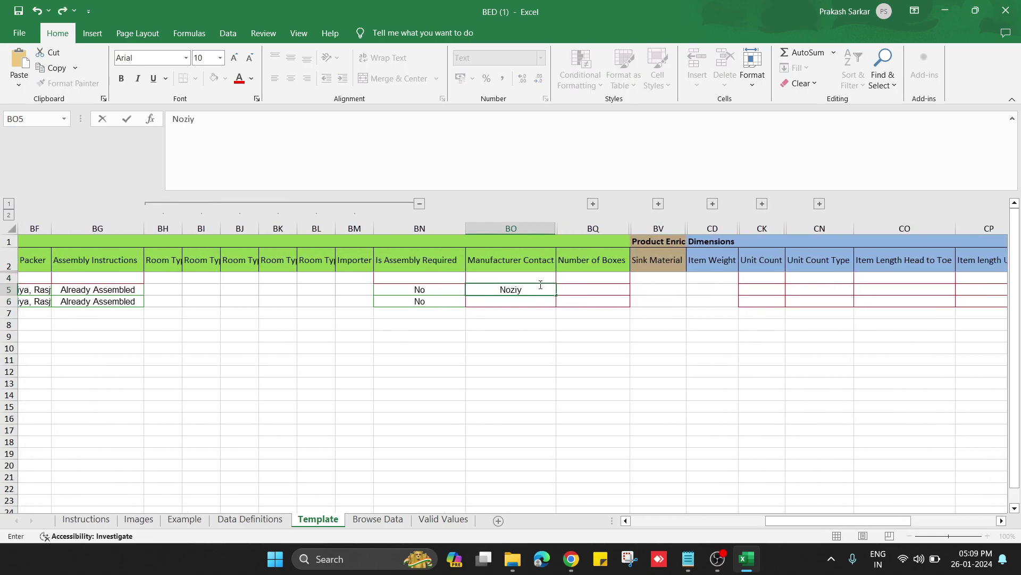
key(ctrl+Return)
key(shift+Down)
key(ctrl+d)
Expand the hidden column before Number of Boxes and autofit column BP to its header.
key(Right)
key(Right)
key(Right)
key(Right)
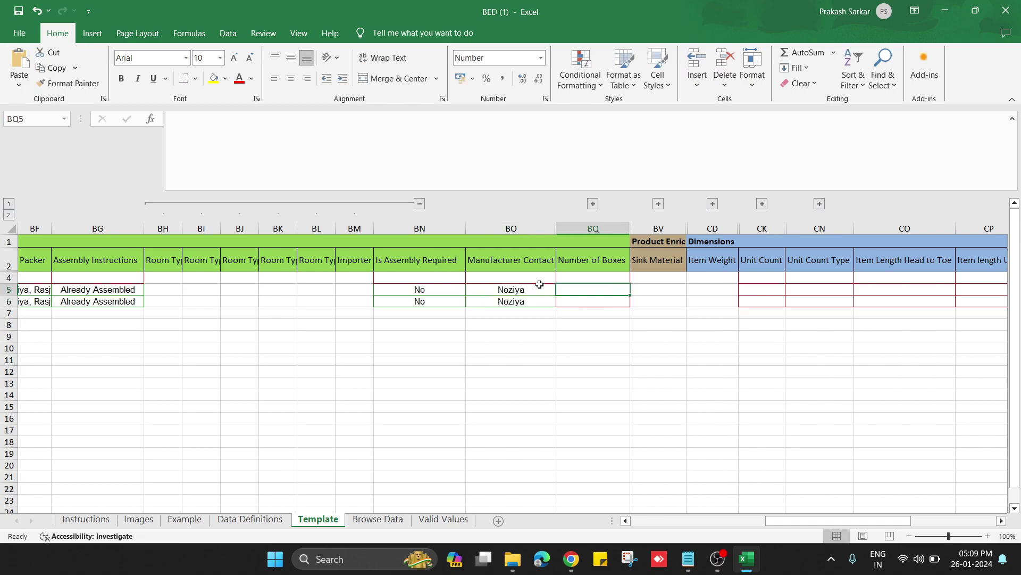
click(593, 204)
click(630, 287)
drag(593, 230, 593, 230)
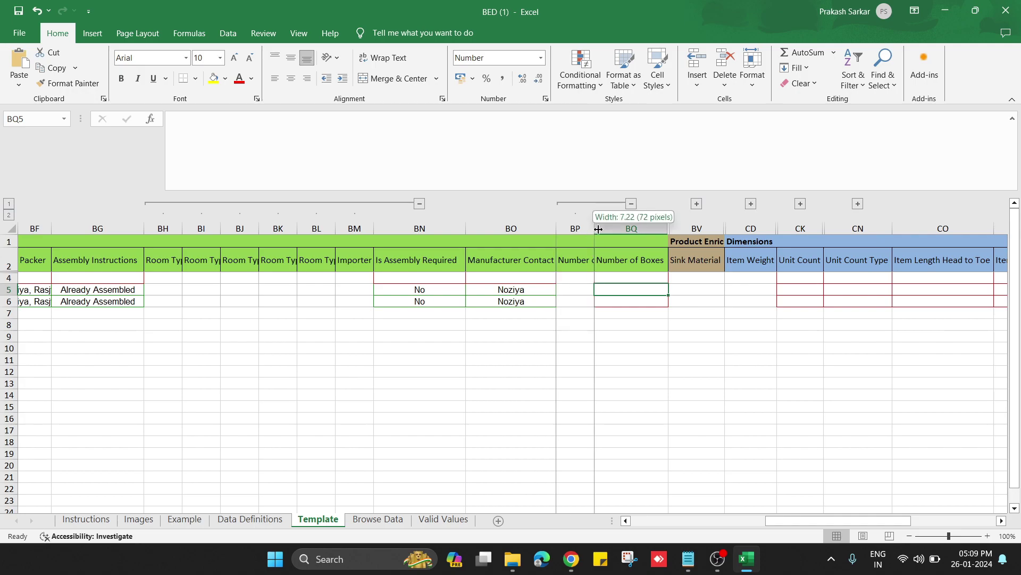
double_click(592, 229)
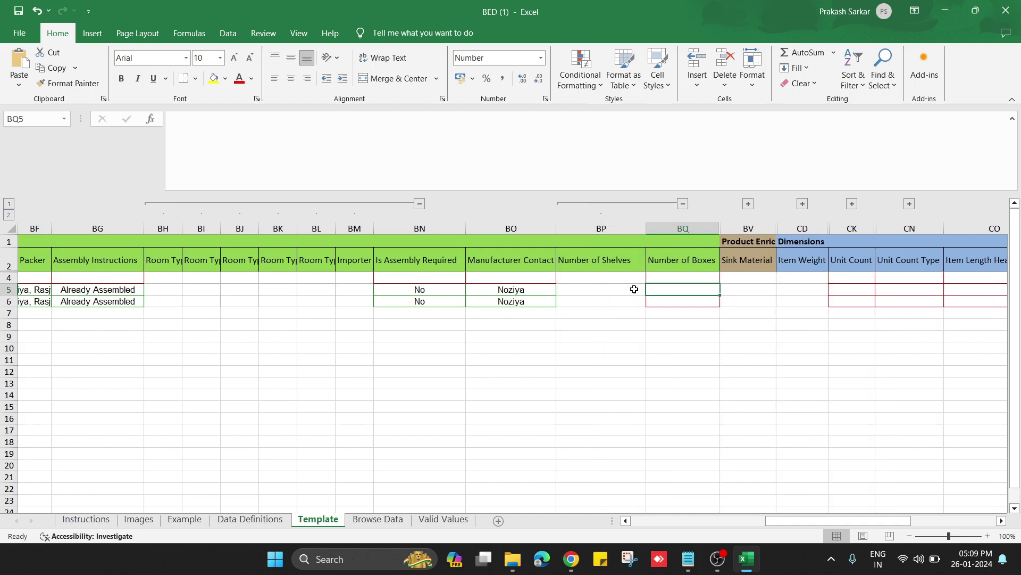
Enter 1 as the Number of Boxes in BQ5 and fill it down to BQ6.
click(749, 291)
click(701, 292)
text(1)
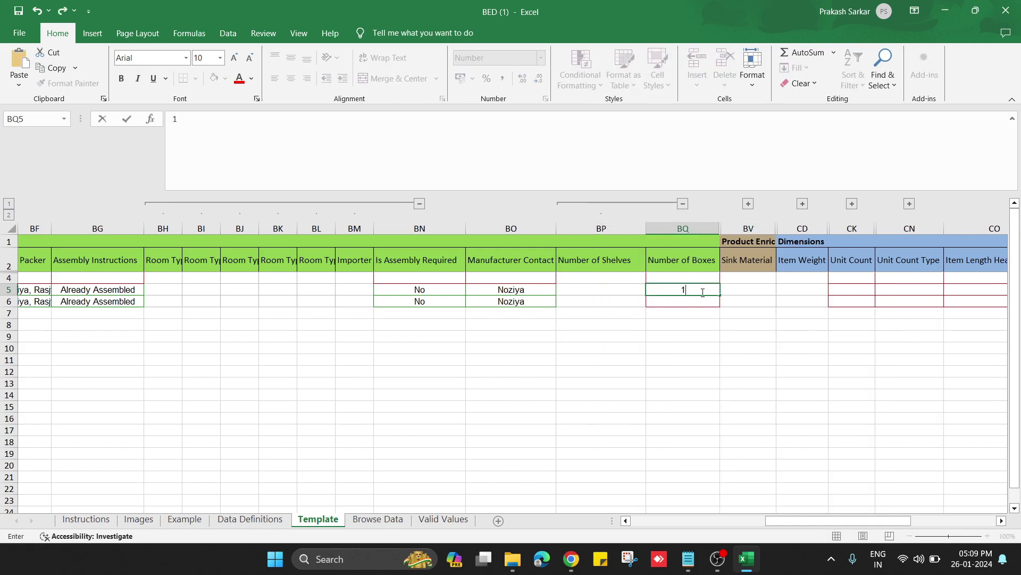
drag(676, 308, 720, 301)
click(698, 290)
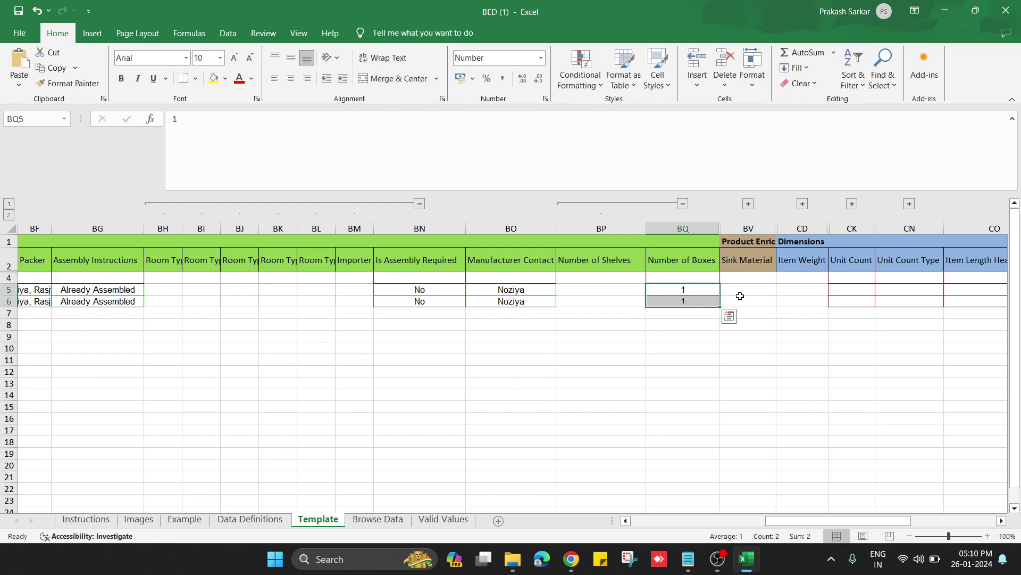
Expand the hidden Dimensions columns before Unit Count and enter 1 as the Honey row's Unit Count in CK5.
click(739, 294)
key(Right)
key(Right)
key(Right)
key(Right)
key(Right)
key(Right)
key(Right)
key(Right)
key(Right)
key(Right)
key(Right)
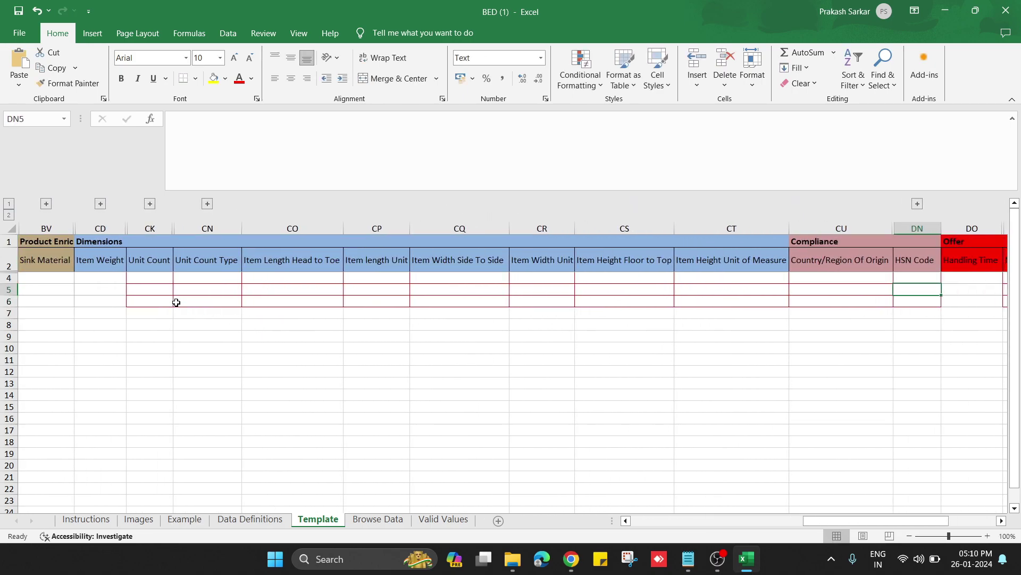
click(150, 204)
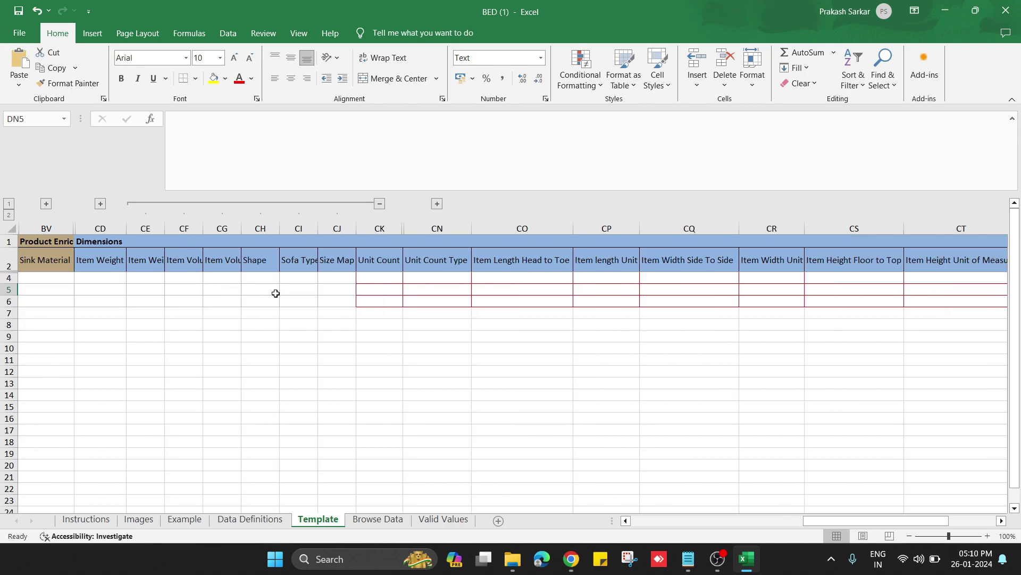
click(370, 290)
text(1)
Set the Honey row's Unit Count Type in CN5 to Count and fill Unit Count and Unit Count Type down to row 6.
click(427, 291)
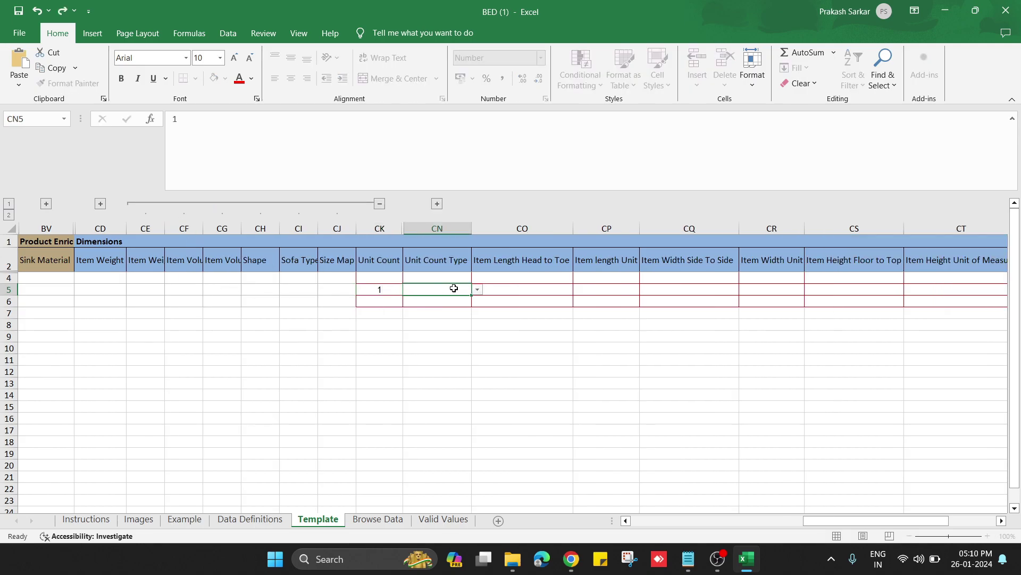
click(477, 290)
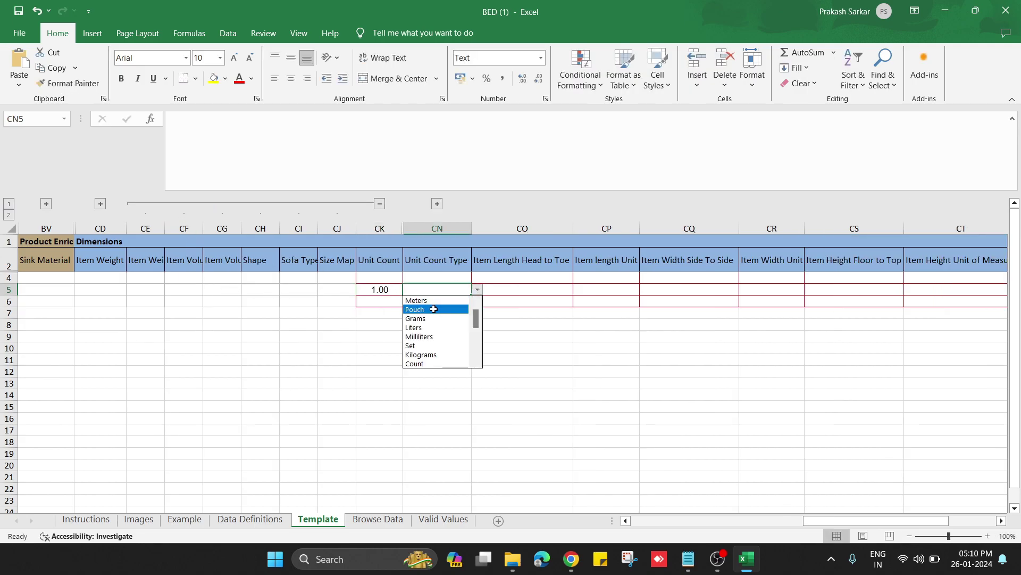
click(433, 364)
drag(380, 290, 433, 301)
key(ctrl+d)
Expand the hidden Dimensions columns before Unit Count Type and widen column CL to show more of its header.
click(437, 203)
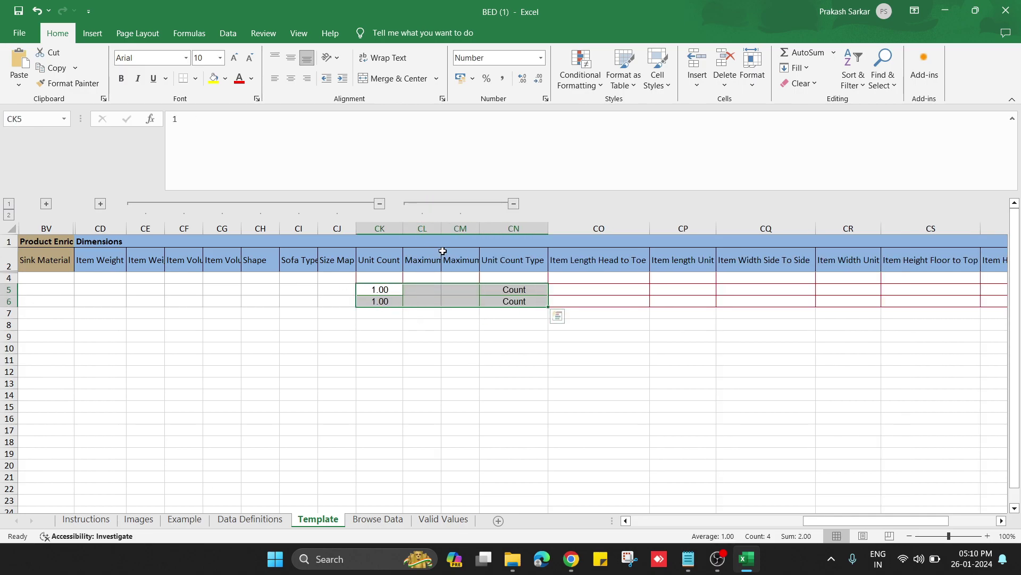
drag(441, 233, 490, 233)
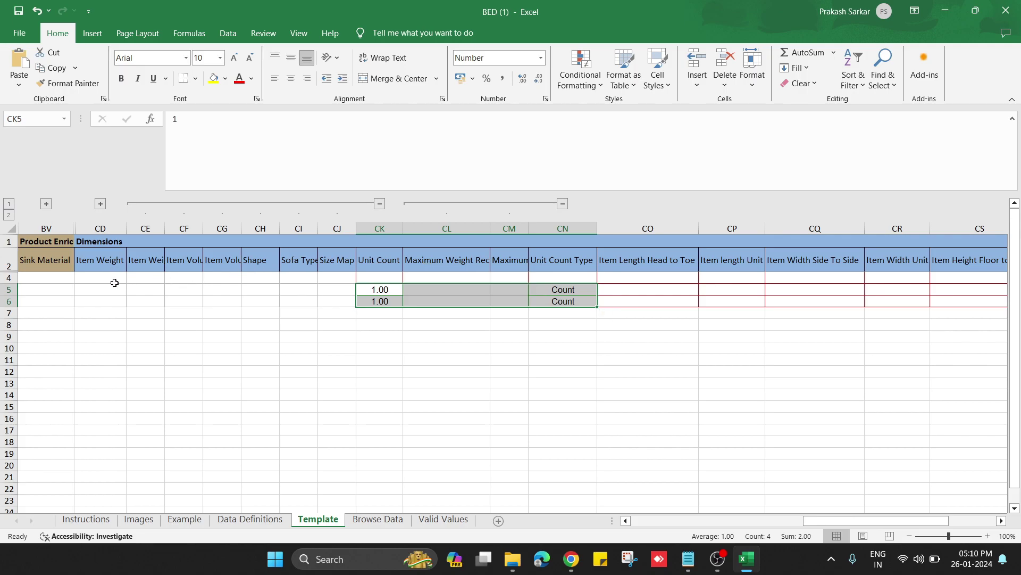
drag(302, 325, 819, 384)
drag(691, 289, 1020, 349)
Set Country/Region Of Origin to India in CU4, fill it down to CU6, and expand the hidden Compliance columns before HSN Code.
click(396, 258)
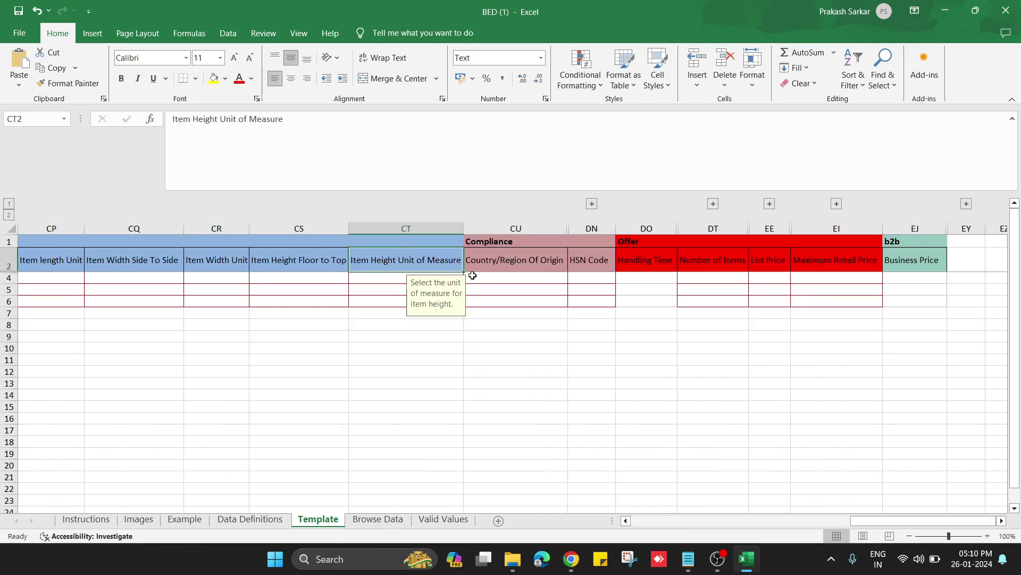
click(508, 279)
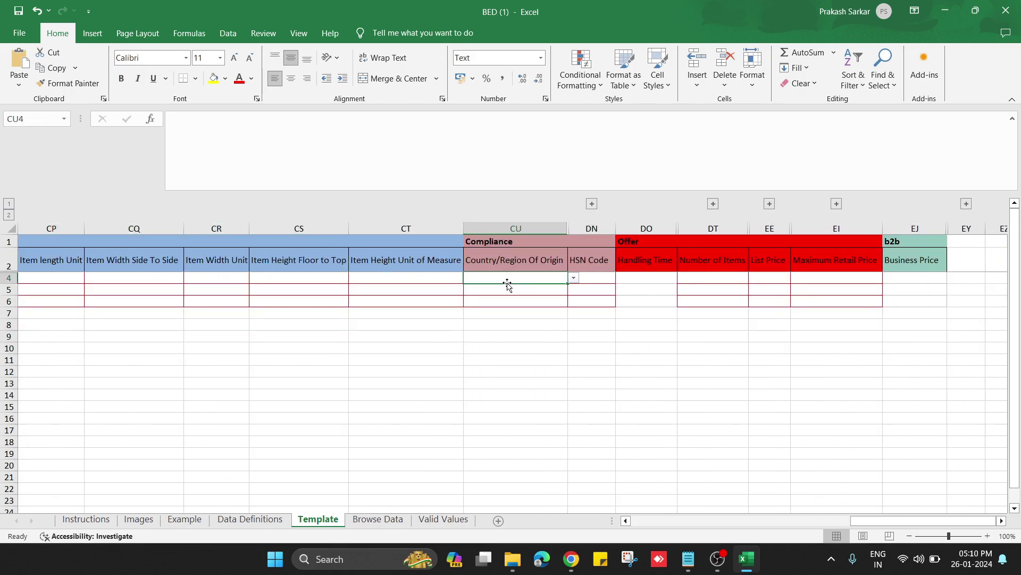
click(573, 278)
click(520, 288)
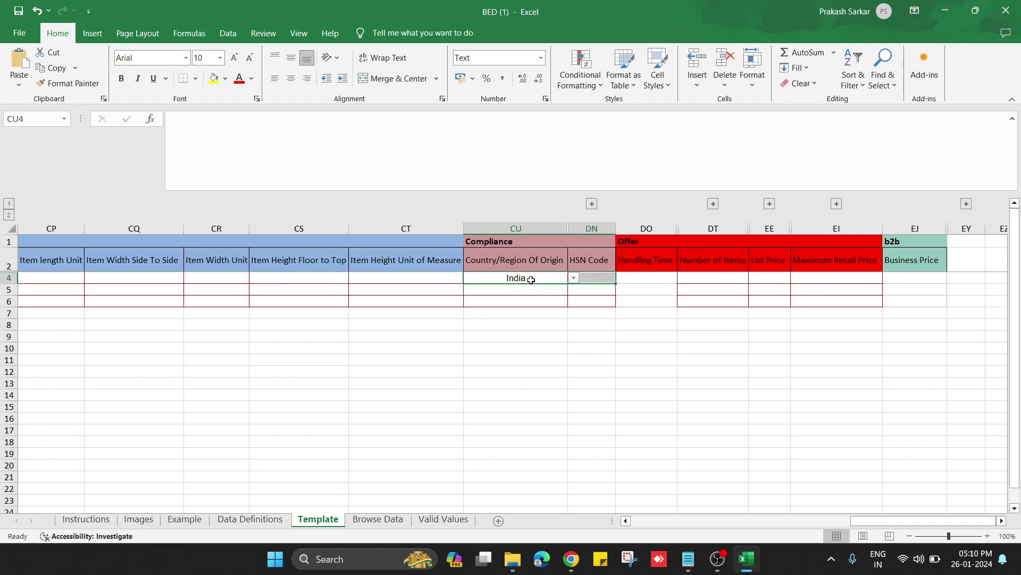
drag(543, 280, 542, 300)
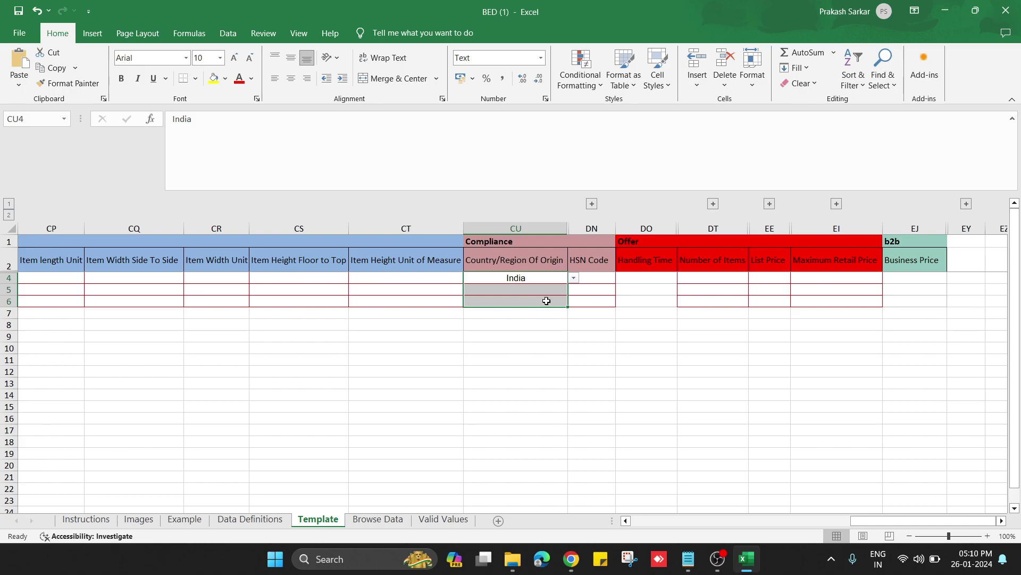
key(ctrl+d)
click(592, 203)
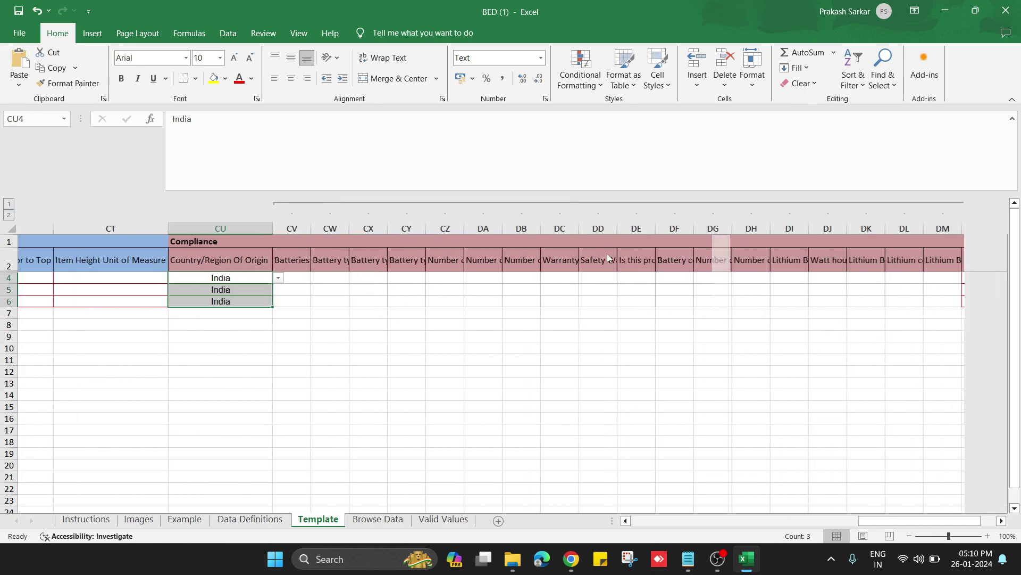
drag(821, 313, 992, 409)
Switch to Chrome and close the Postimages upload tabs except the one for image 5.
key(alt+Tab)
key(alt+Tab)
key(alt+Tab)
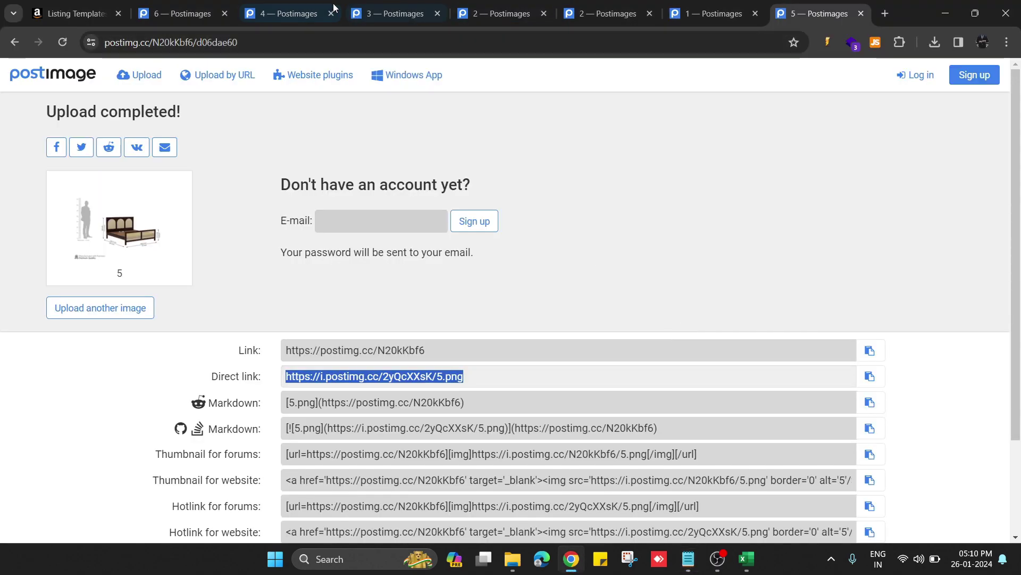
click(207, 7)
key(ctrl+w)
key(ctrl+w)
key(ctrl+w)
key(ctrl+w)
key(ctrl+w)
key(ctrl+w)
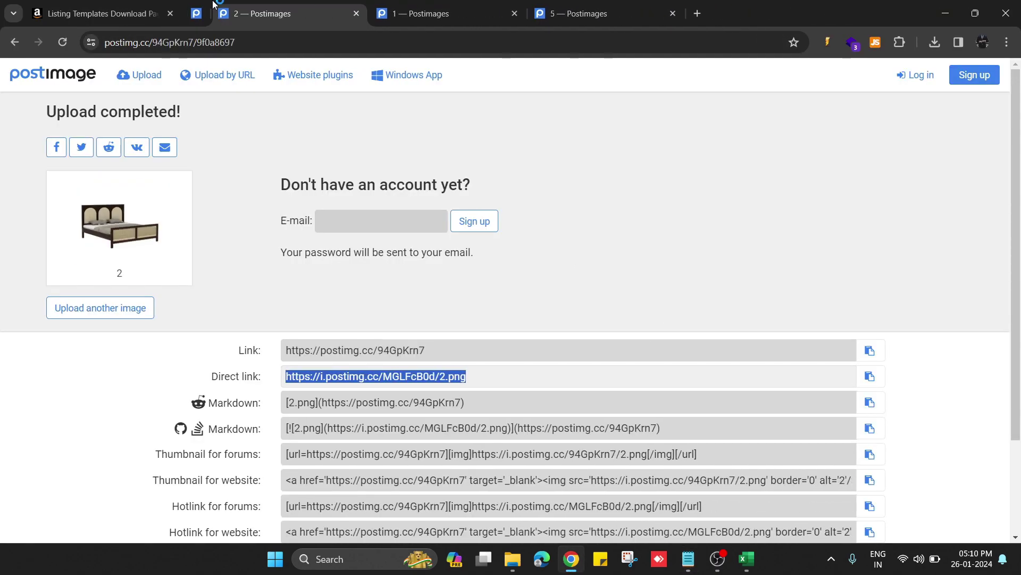
Search Google for "furniture hsn code" in the remaining Postimages tab.
click(272, 31)
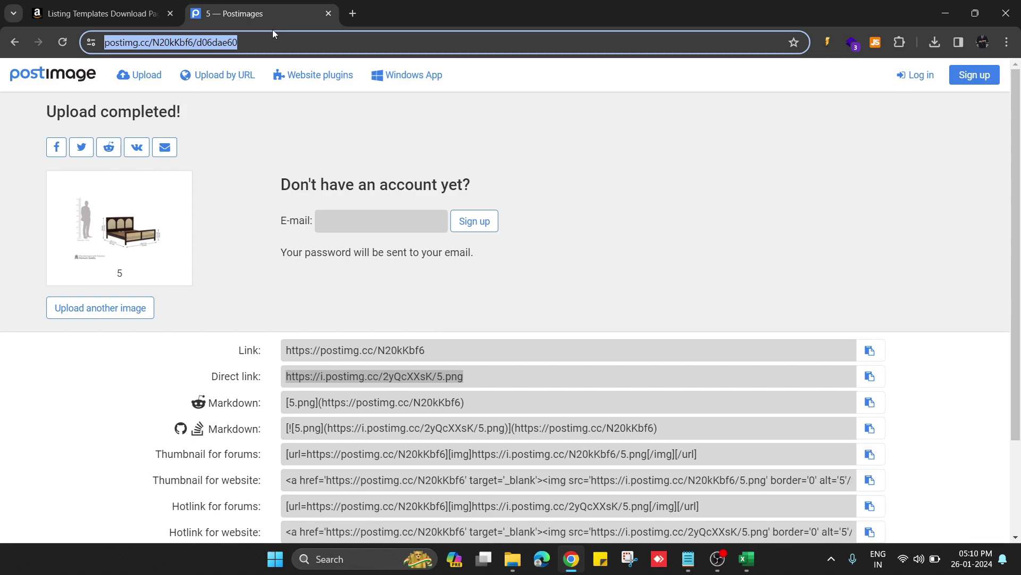
text(fun)
key(BackSpace)
text(rniture hsn code)
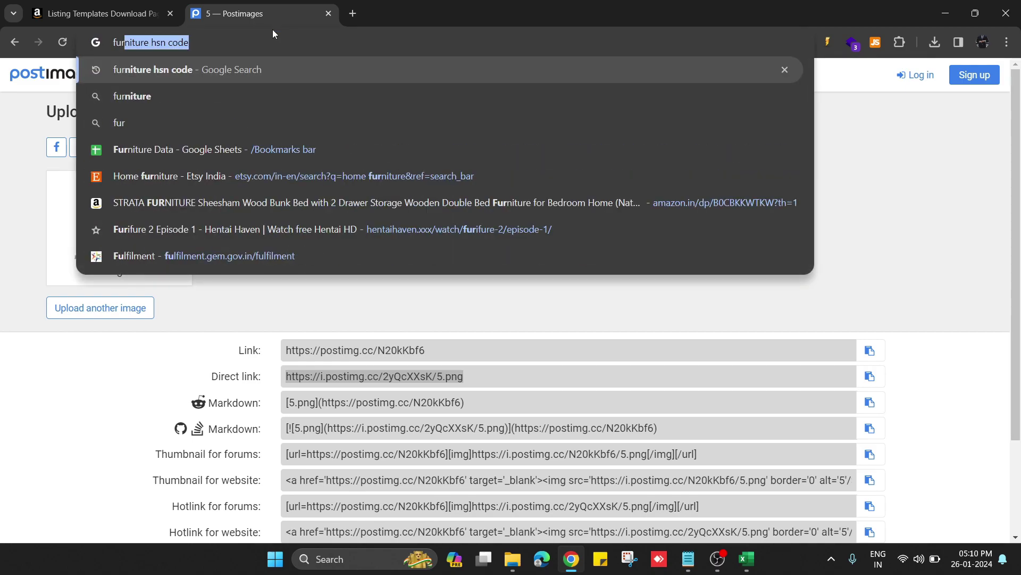
key(Return)
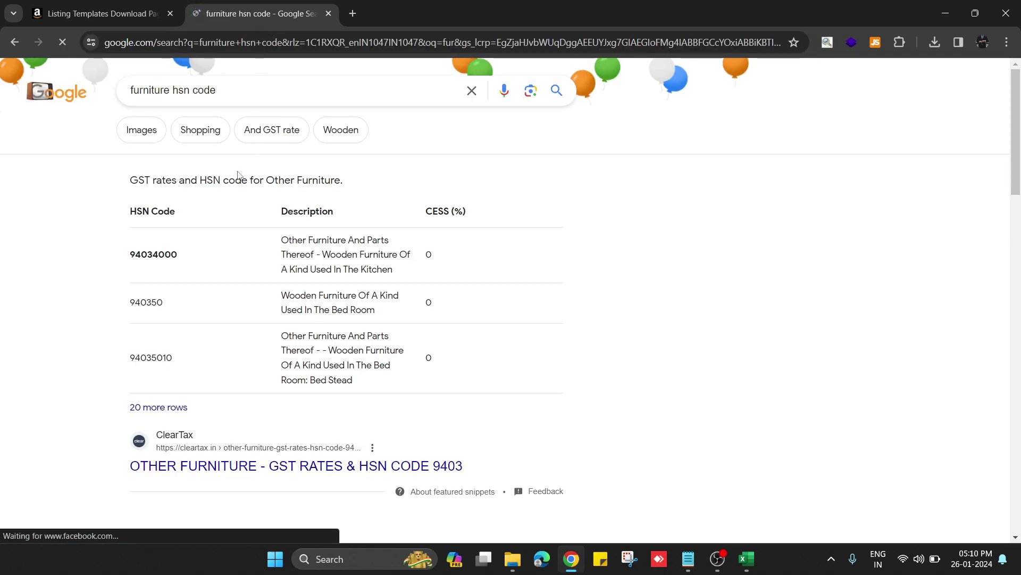
Copy the HSN code 94034000 from the search results and strip its formatting by passing it through the address bar.
double_click(144, 255)
key(ctrl+c)
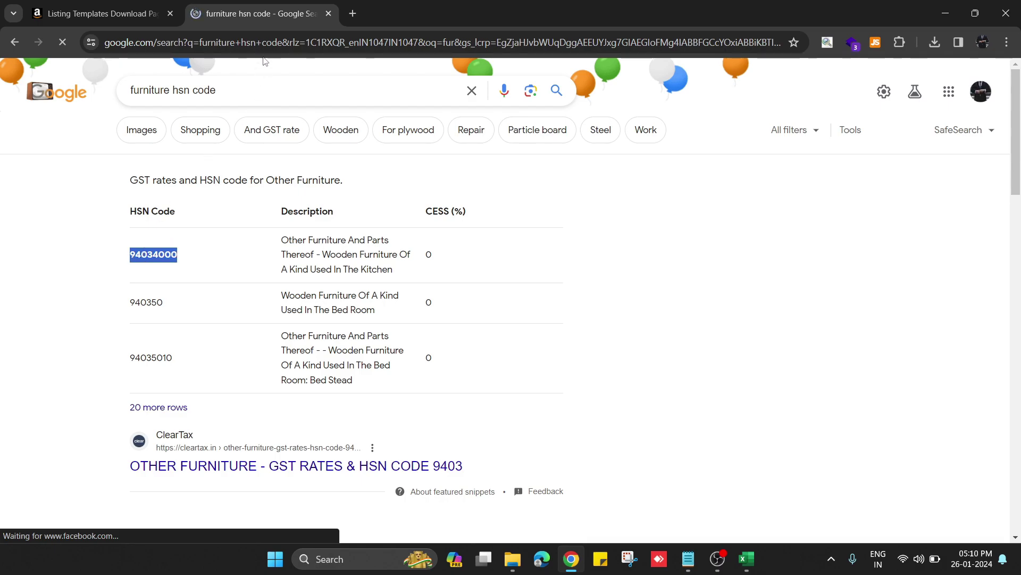
click(266, 40)
key(ctrl+v)
key(ctrl+a)
key(ctrl+x)
Return to the Excel template, paste HSN Code 94034000 into DN5 and fill it down to DN6.
key(alt+Tab)
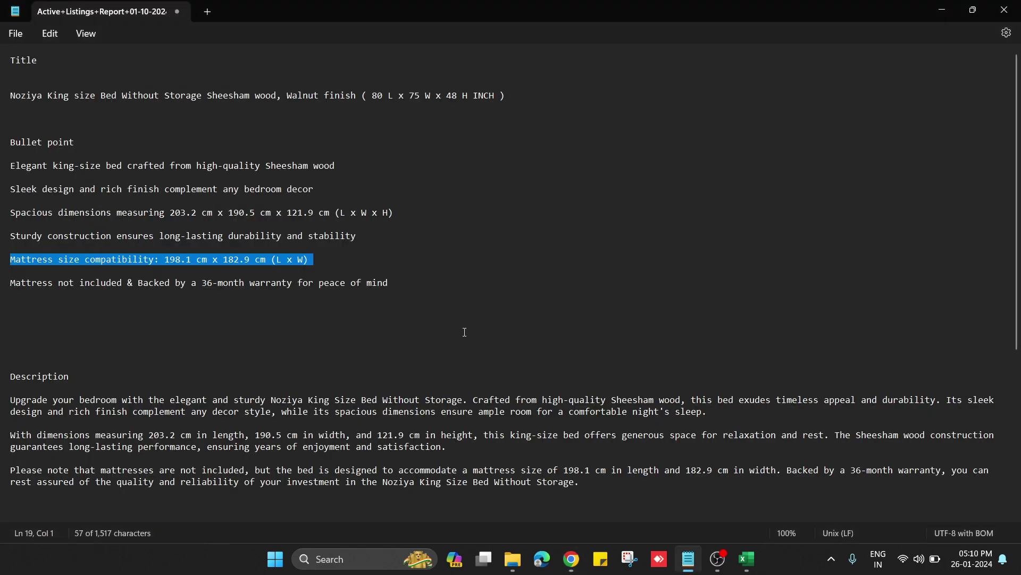
key(alt+Tab)
key(Tab)
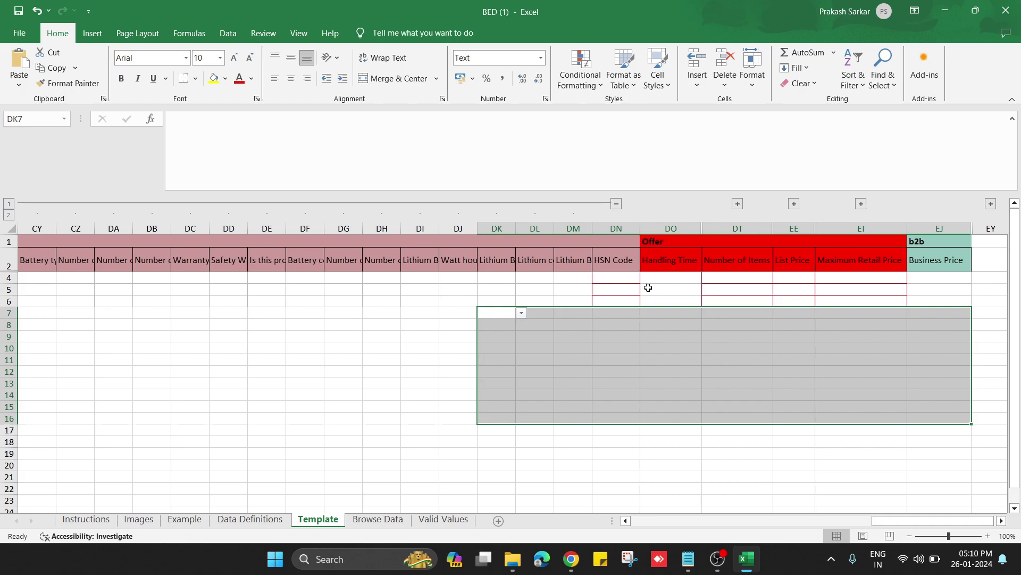
click(626, 289)
key(ctrl+v)
drag(624, 292, 626, 302)
key(ctrl+d)
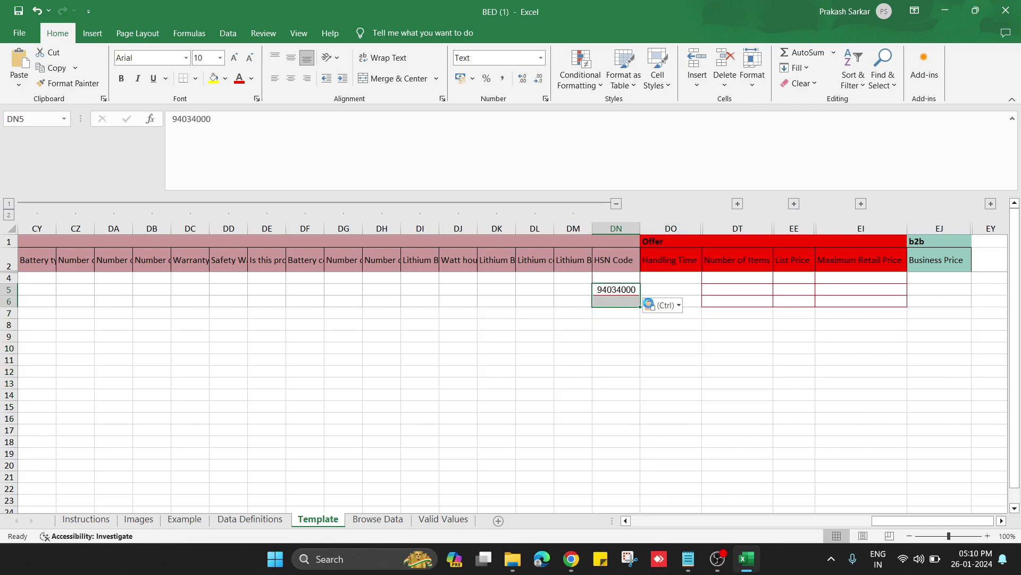
Enter 15 as the Handling Time in DO5 and fill it down to DO6.
click(680, 291)
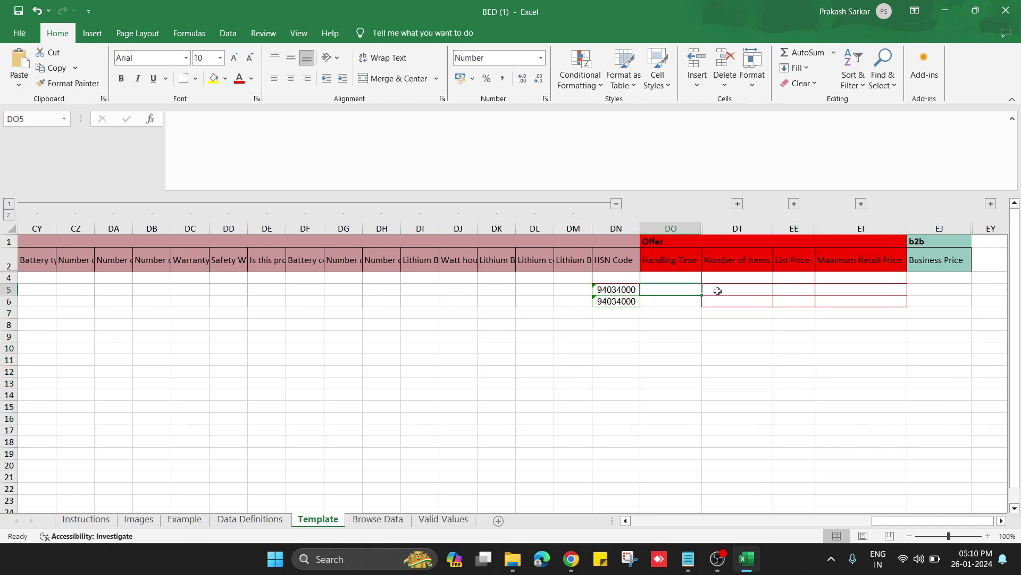
text(15)
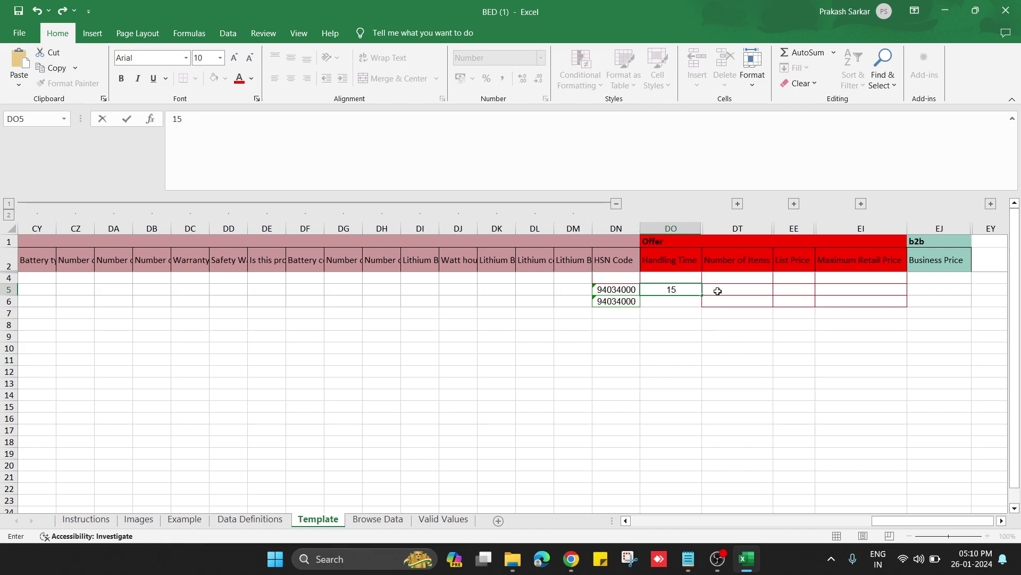
key(shift+Down)
key(ctrl+d)
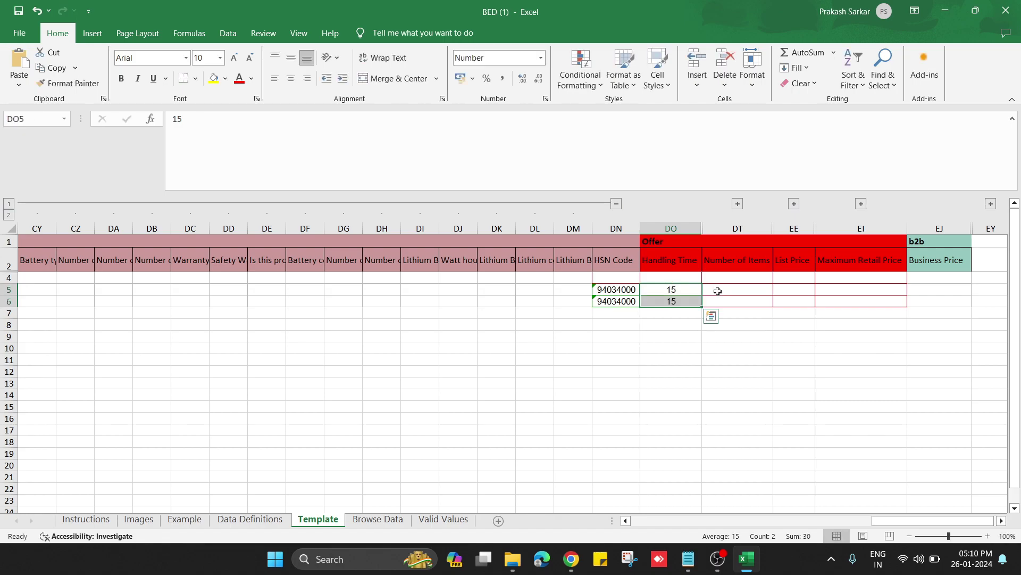
Enter 5 as the Number of Items in DT5 and fill it down to DT6.
click(742, 287)
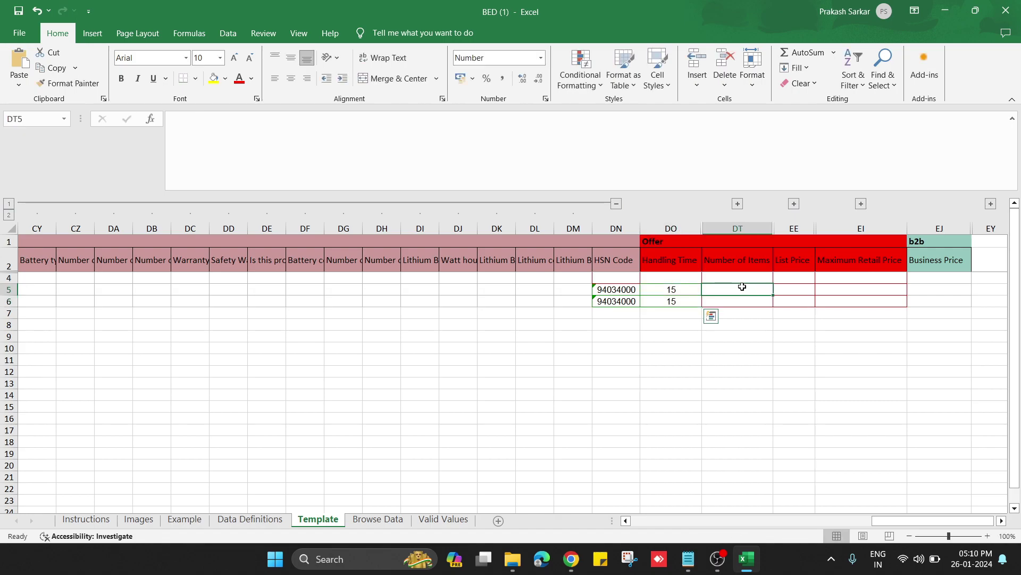
text(5)
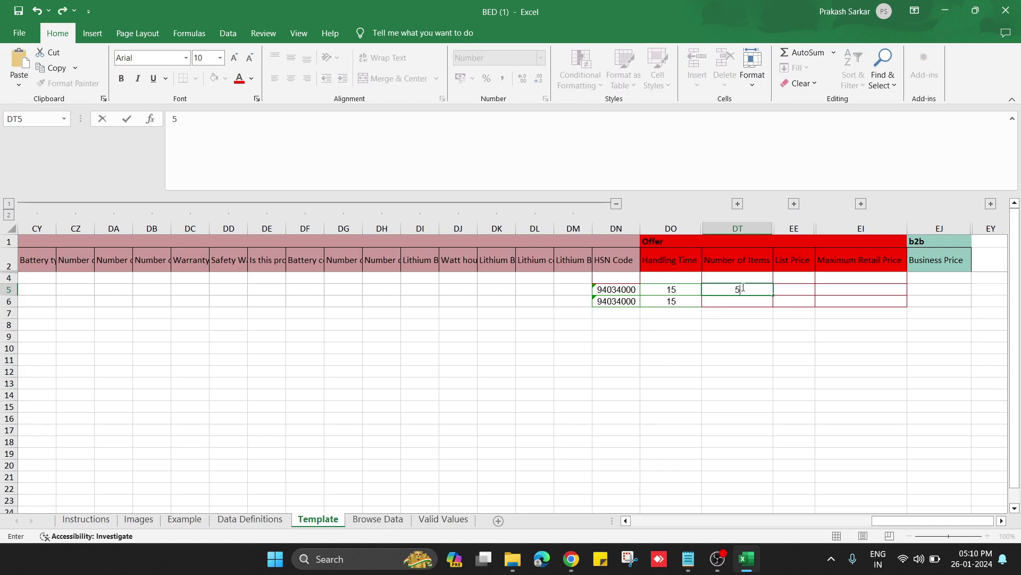
drag(743, 290, 745, 300)
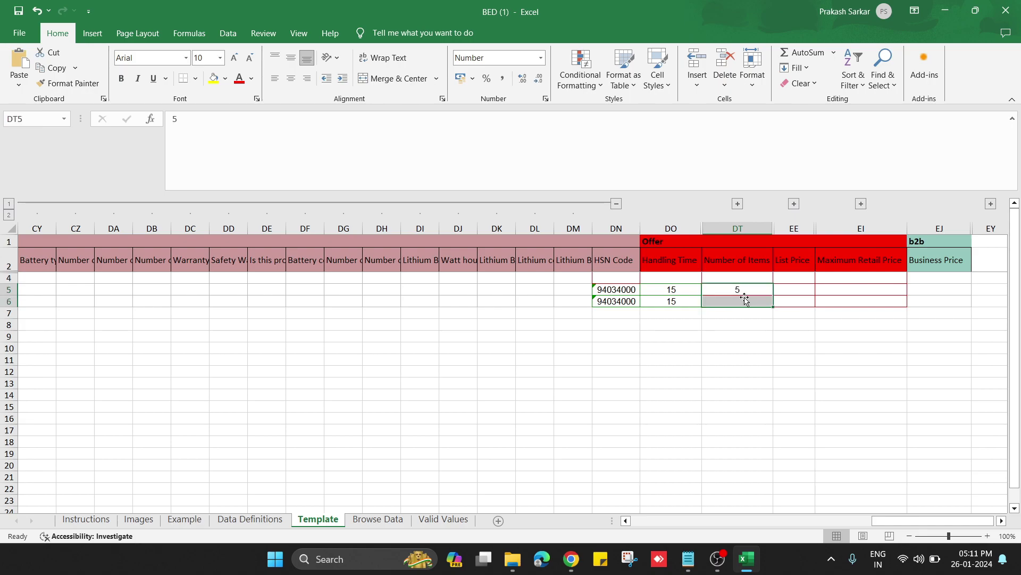
key(ctrl+d)
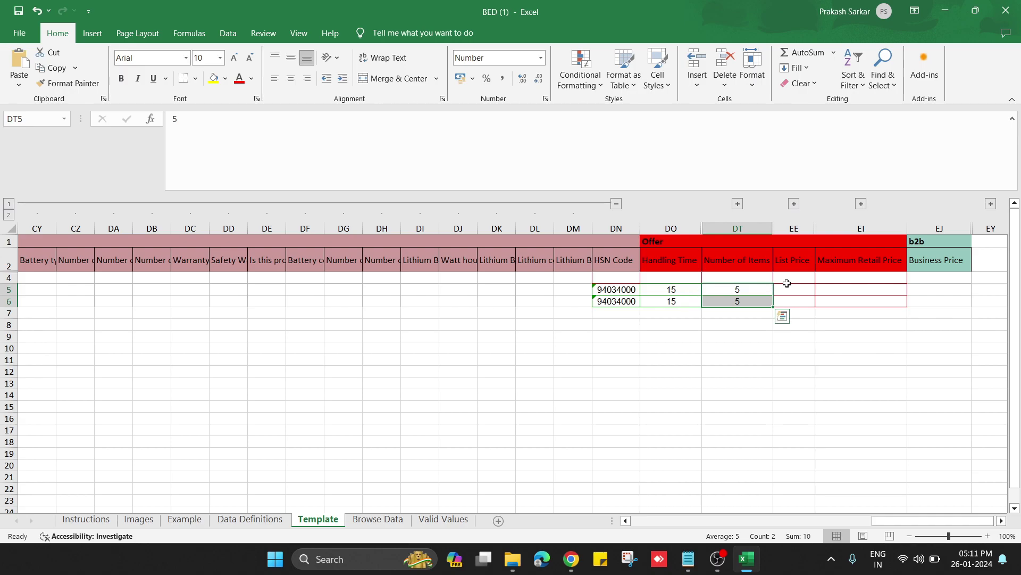
Enter 34000 as the List Price in EE5 and fill it down to EE6.
click(785, 286)
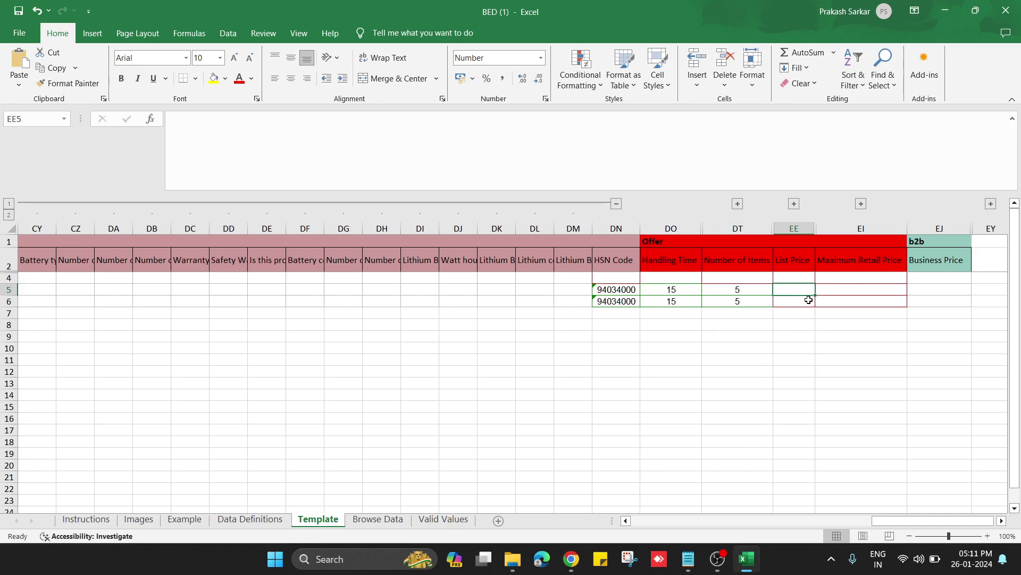
text(34000)
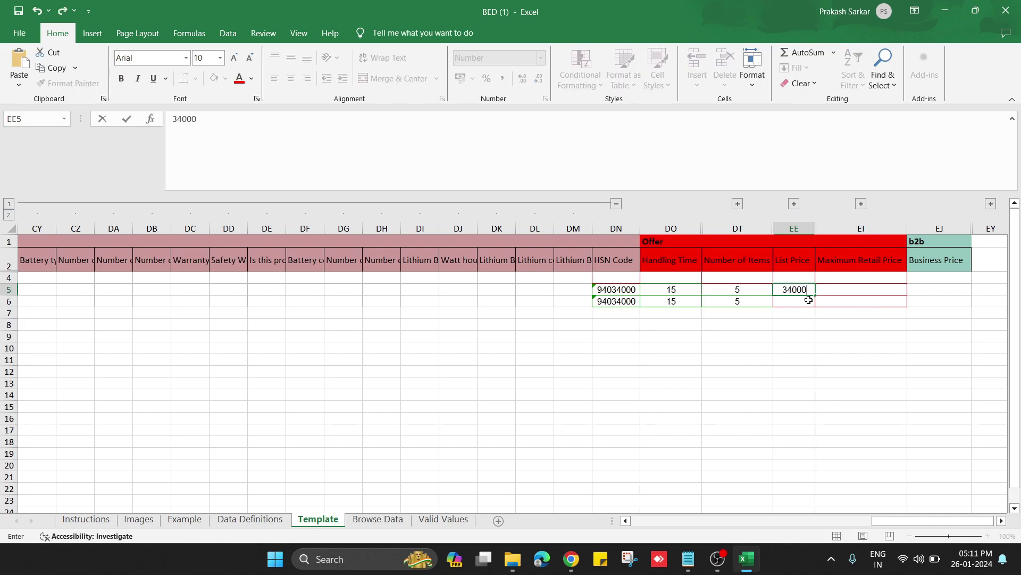
key(shift+Down)
key(ctrl+d)
Enter 58000 as the Maximum Retail Price in EI5 and fill it down to EI6.
key(Right)
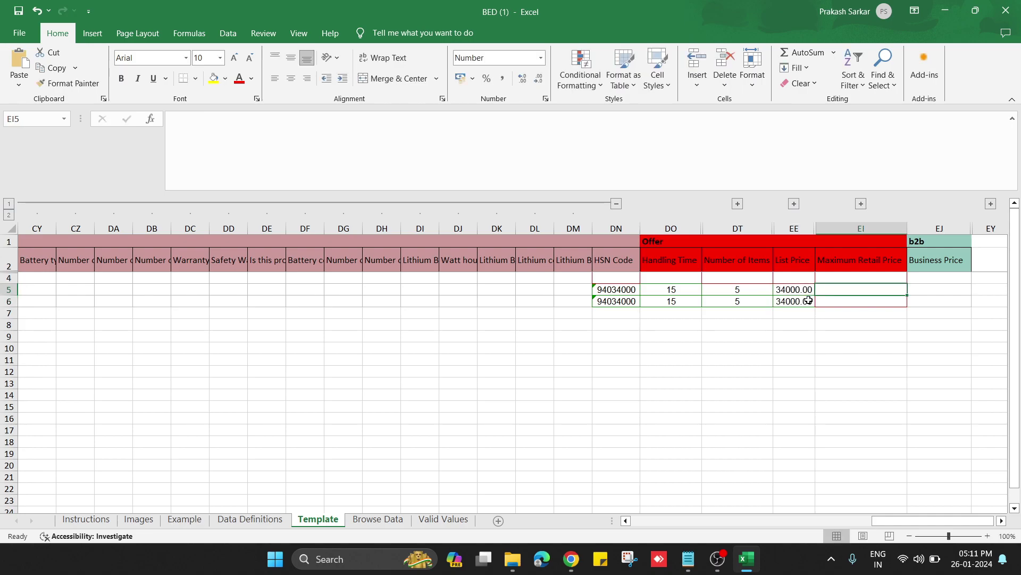
text(58000)
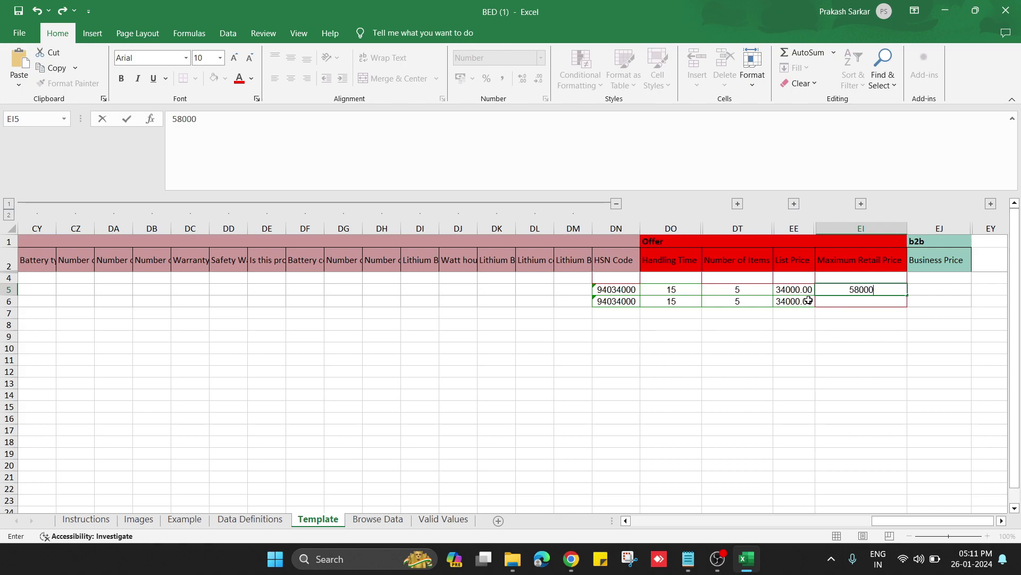
key(shift+Down)
key(ctrl+d)
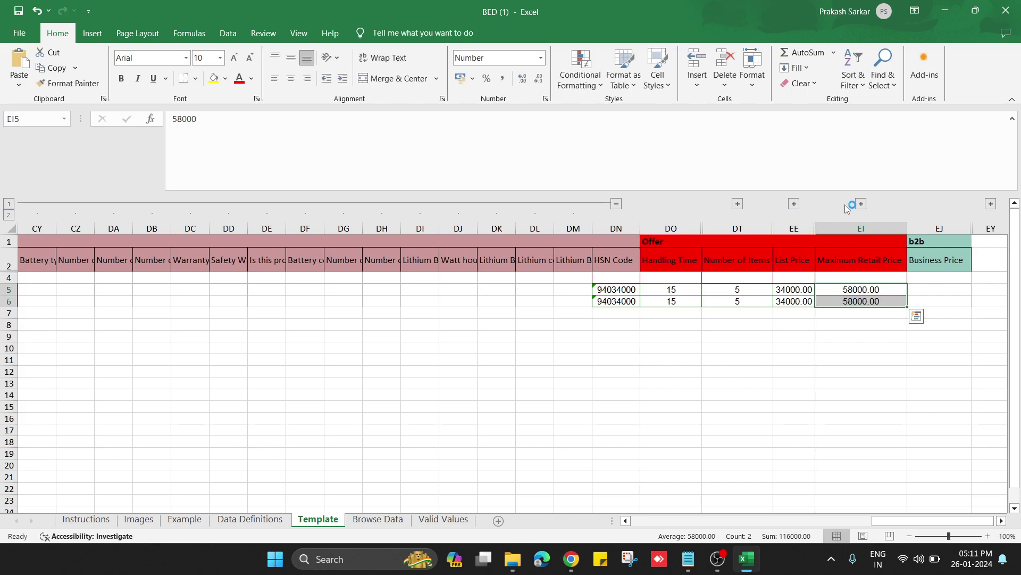
Expand the hidden Offer columns before Maximum Retail Price and before List Price.
click(861, 204)
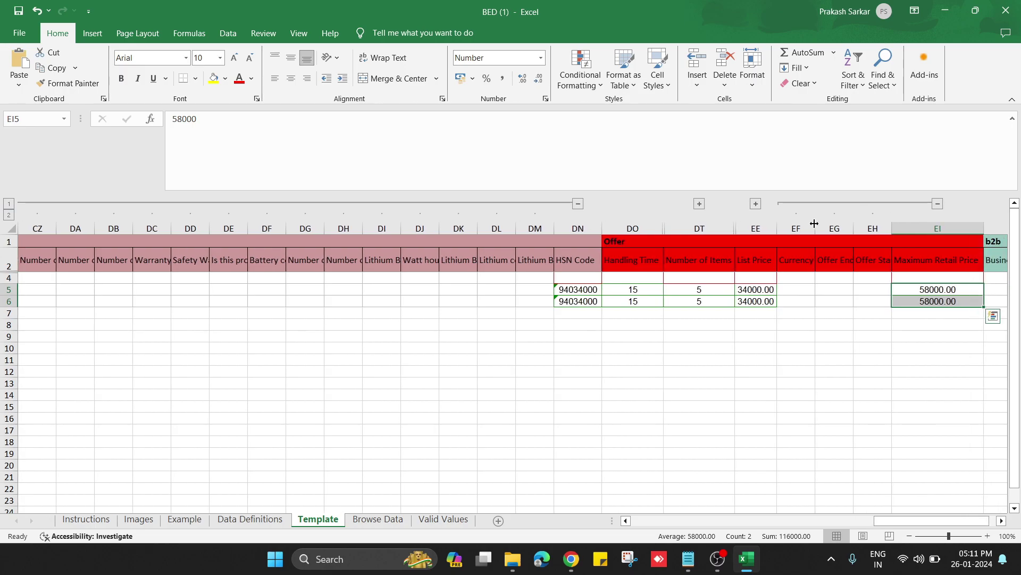
click(758, 204)
drag(471, 335, 69, 372)
click(224, 292)
click(508, 311)
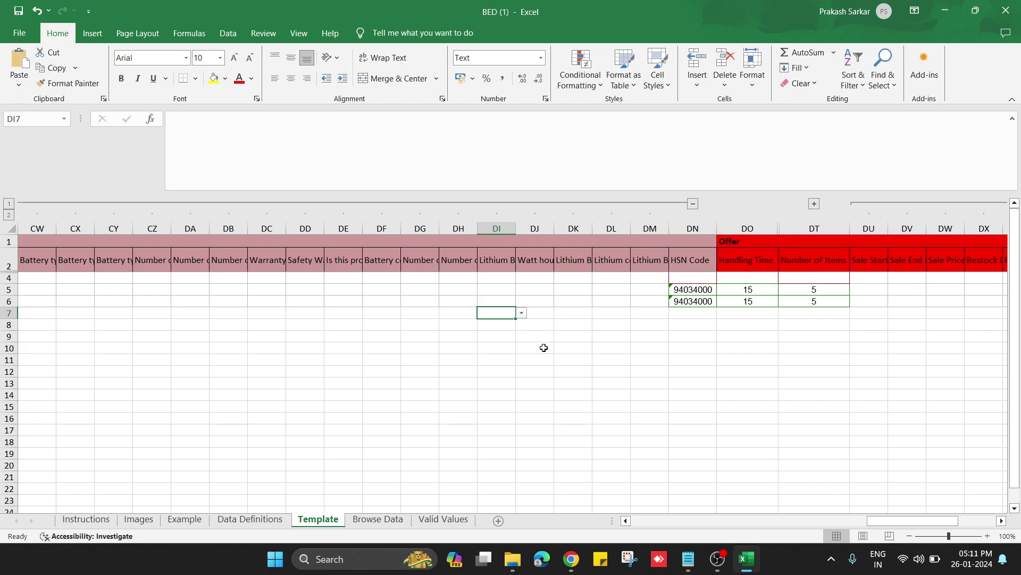
click(551, 326)
Go back to the start of the template, close the BED (1) workbook and minimise the Notepad product notes.
key(ctrl+Home)
click(471, 372)
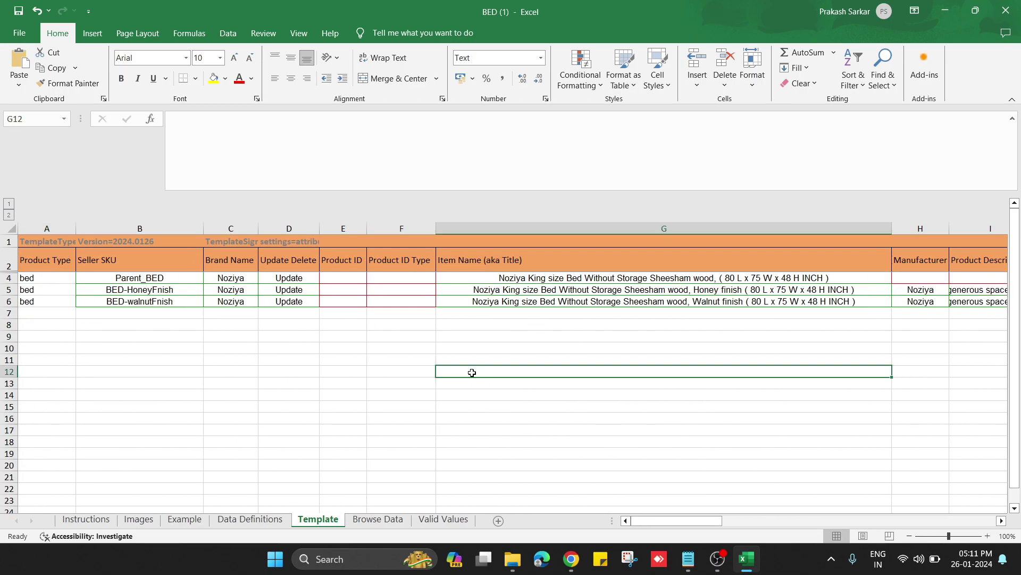
click(1005, 10)
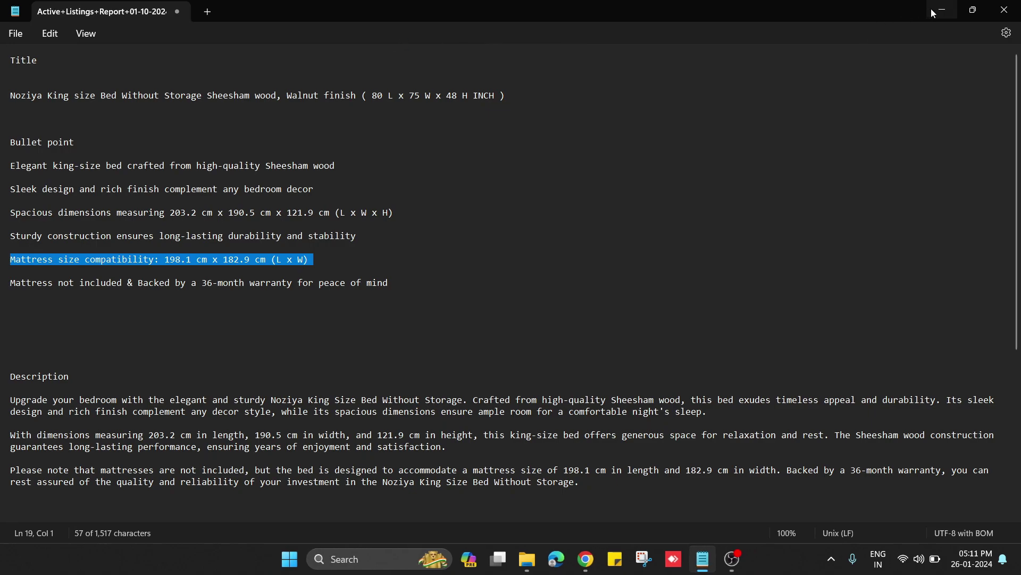
click(931, 9)
Open the Upload your spreadsheet page of Add Products via Upload in Amazon Seller Central.
click(101, 13)
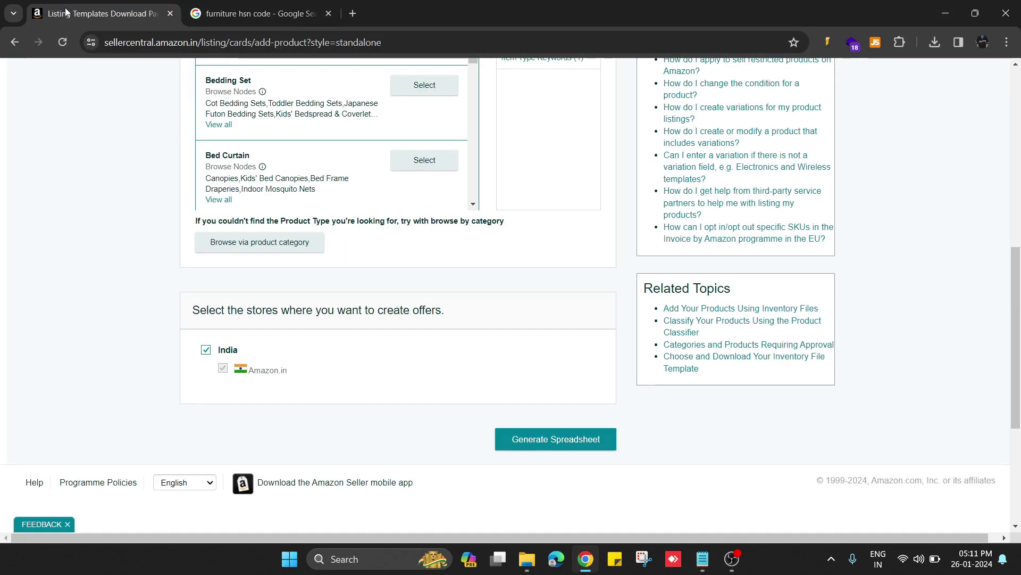
scroll(304, 255, up, 6)
scroll(306, 245, up, 1)
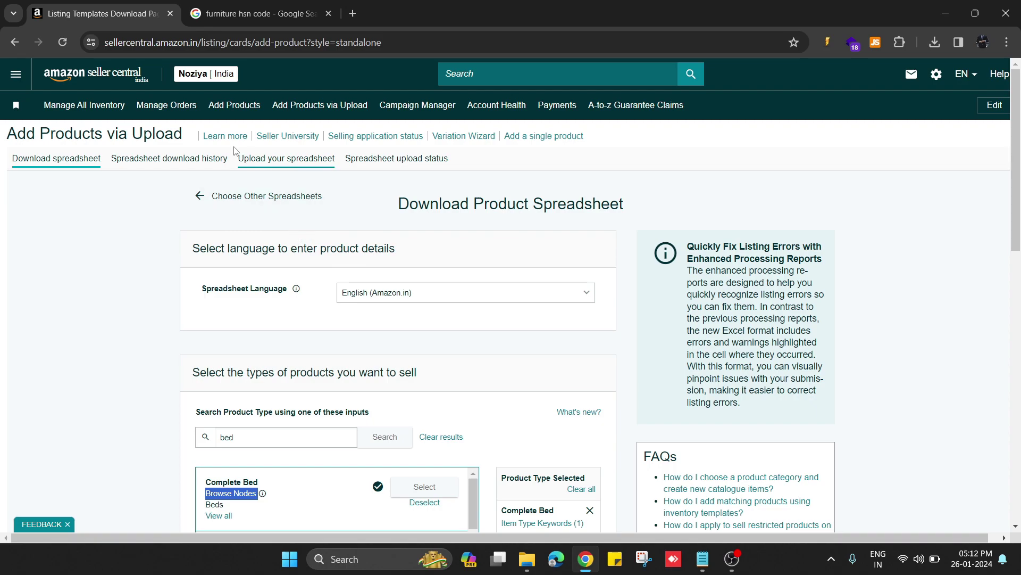
click(303, 165)
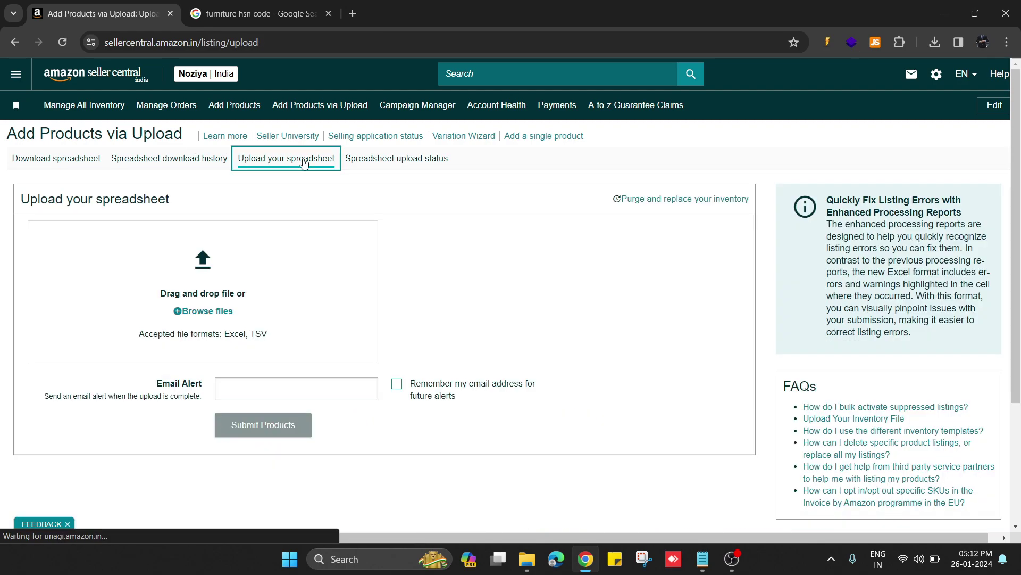
Choose the BED (1) workbook from the Downloads folder as the spreadsheet to upload.
click(201, 317)
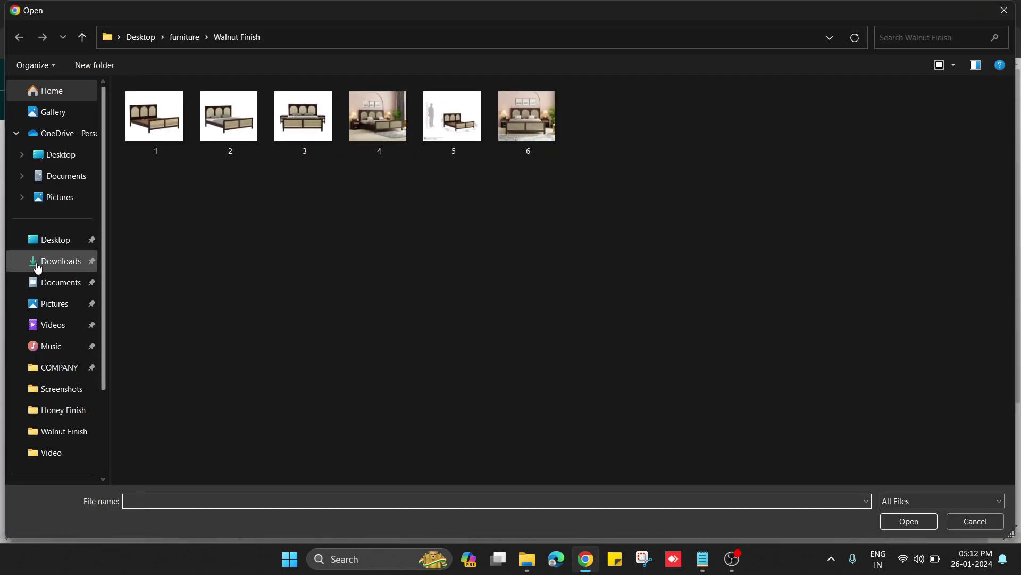
click(41, 261)
click(150, 132)
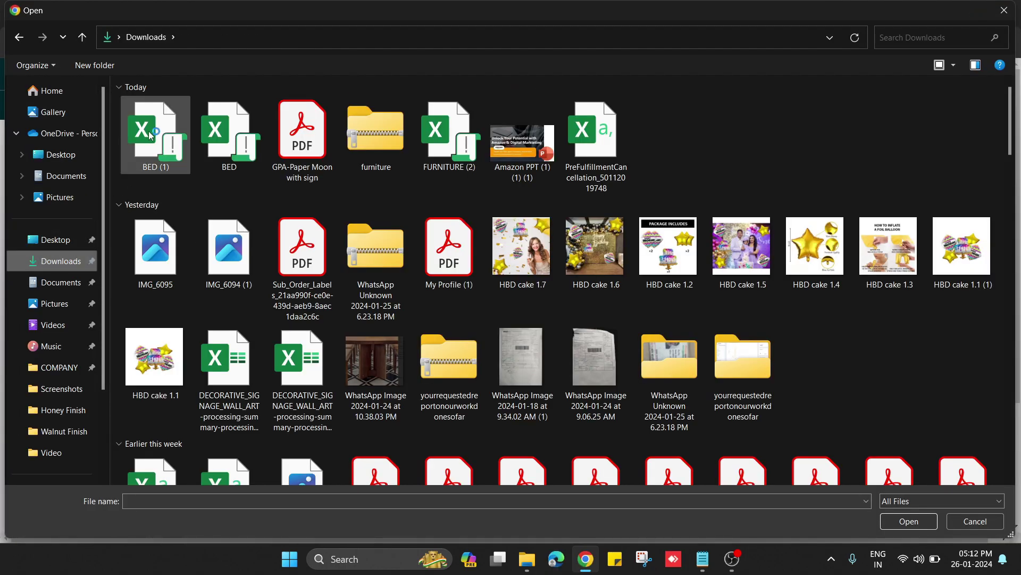
double_click(147, 145)
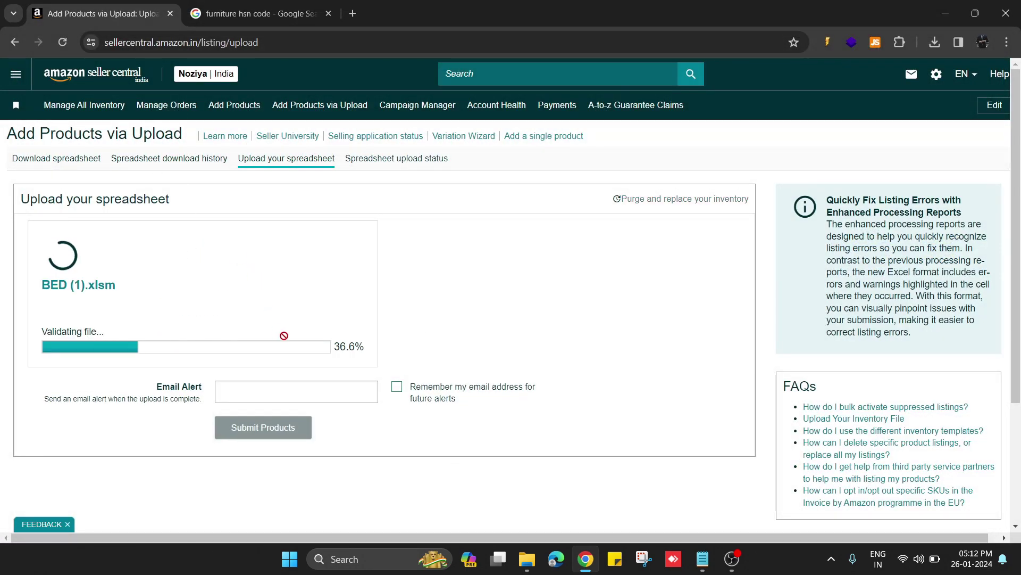